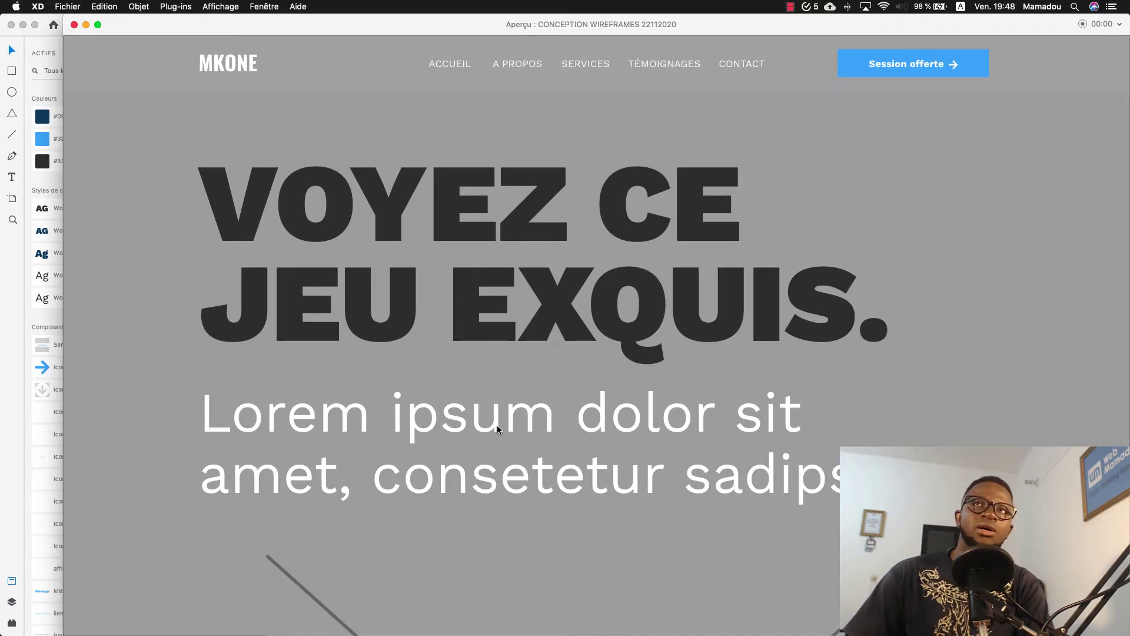
# Examine the À propos page preview from the hero title through the image placeholder to the introductory paragraphs.
pyautogui.scroll(-3, 474, 453)
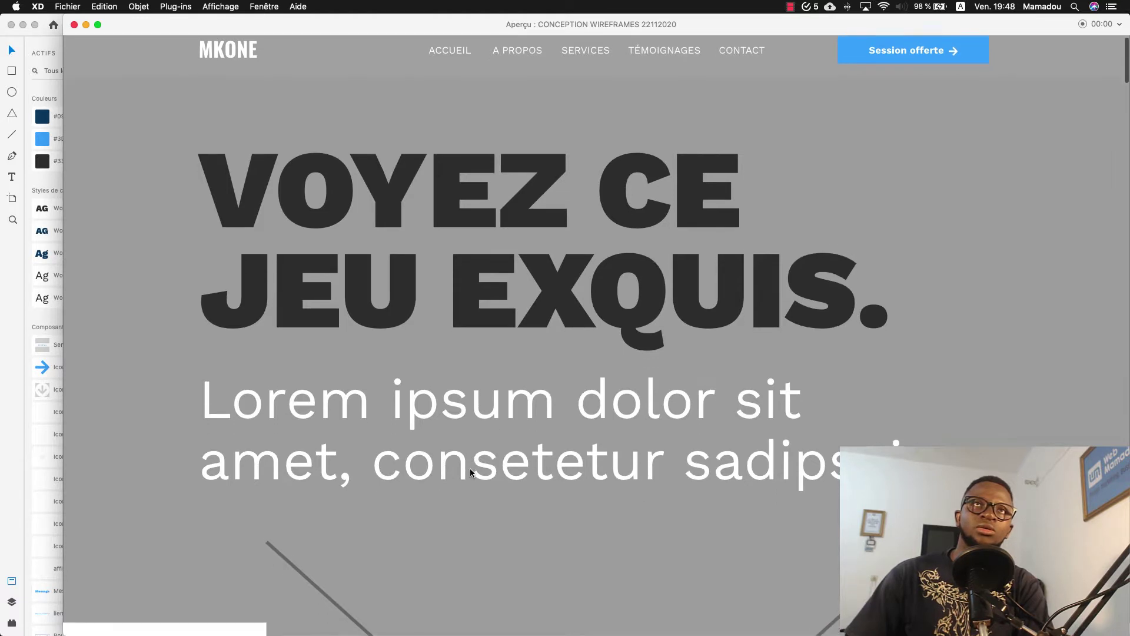
pyautogui.scroll(-15, 470, 468)
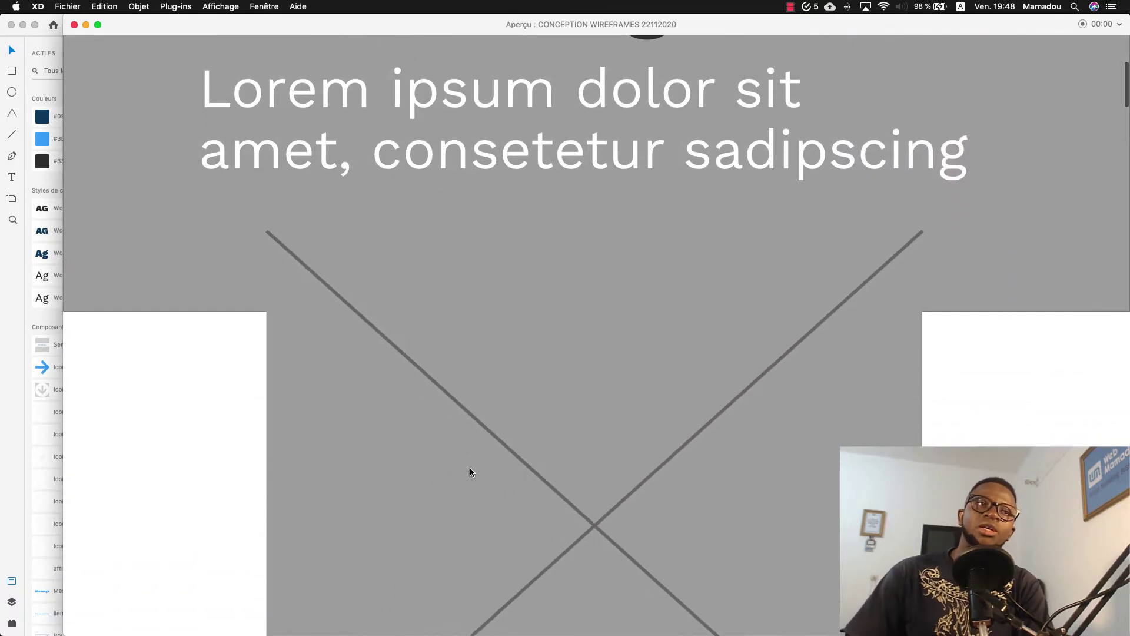
pyautogui.scroll(4, 471, 459)
pyautogui.scroll(-5, 497, 324)
pyautogui.scroll(6, 507, 342)
pyautogui.scroll(2, 512, 352)
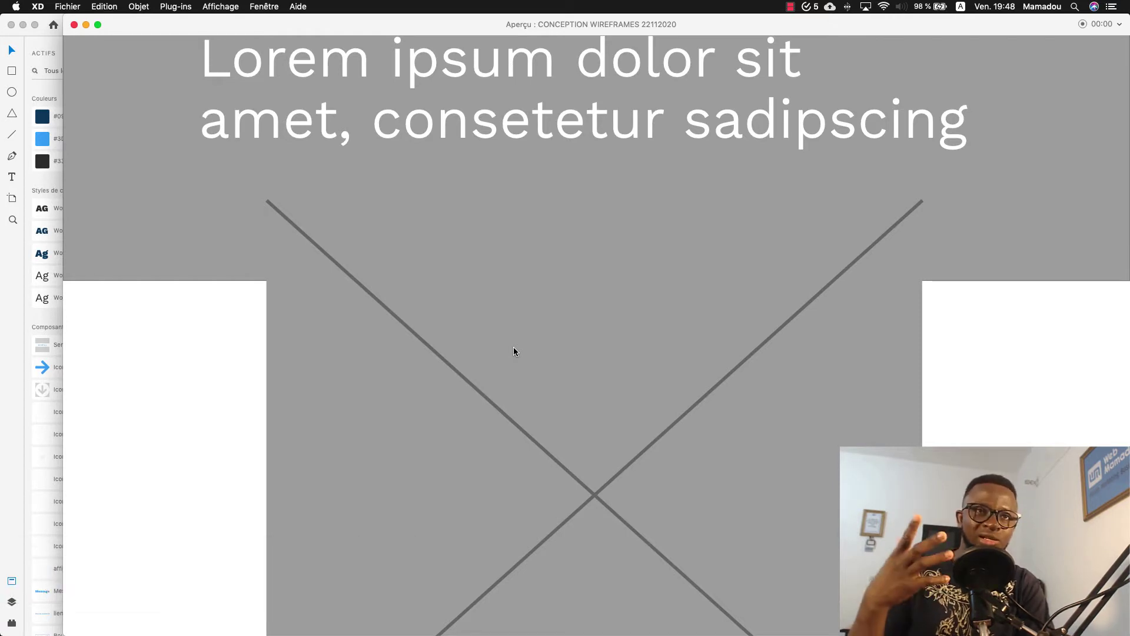
pyautogui.scroll(-6, 535, 354)
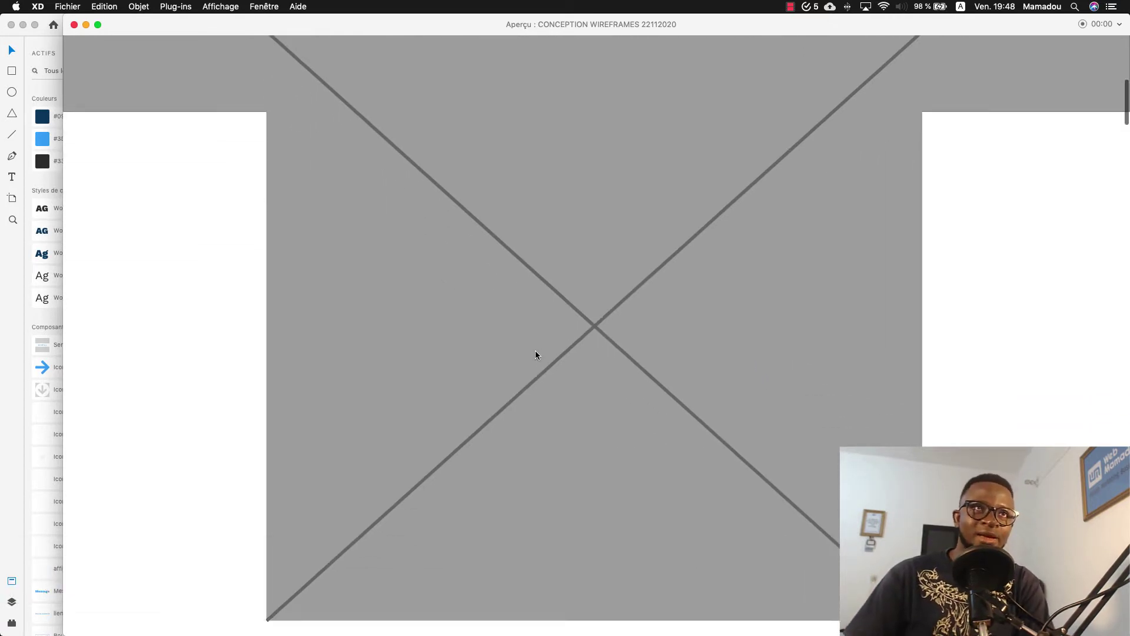
pyautogui.scroll(-8, 535, 353)
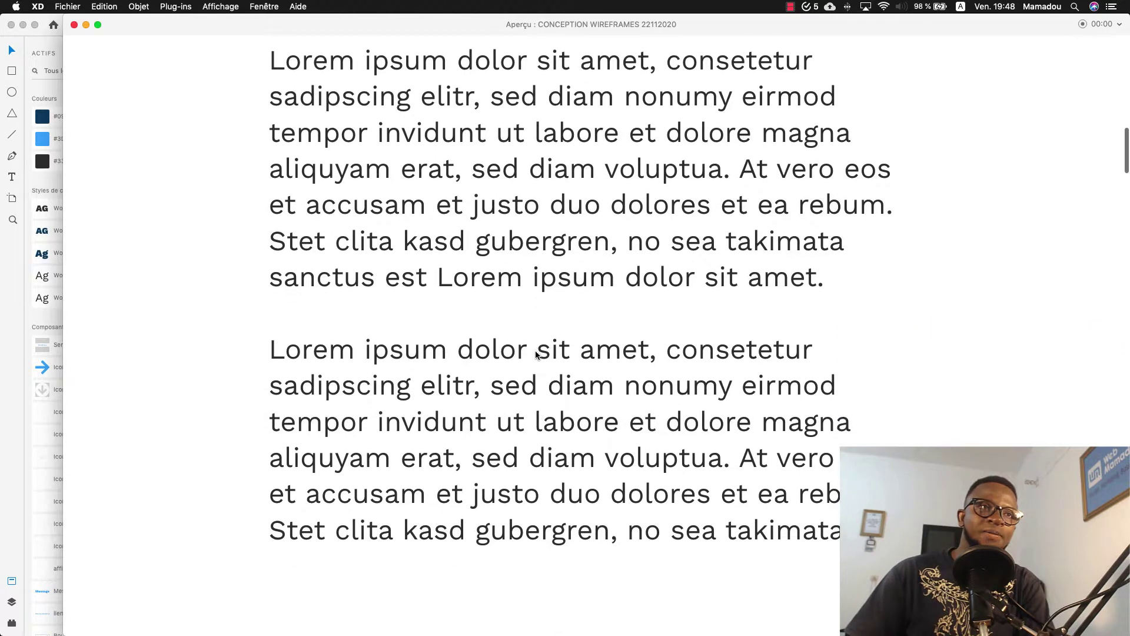
pyautogui.scroll(3, 521, 253)
pyautogui.scroll(-2, 468, 239)
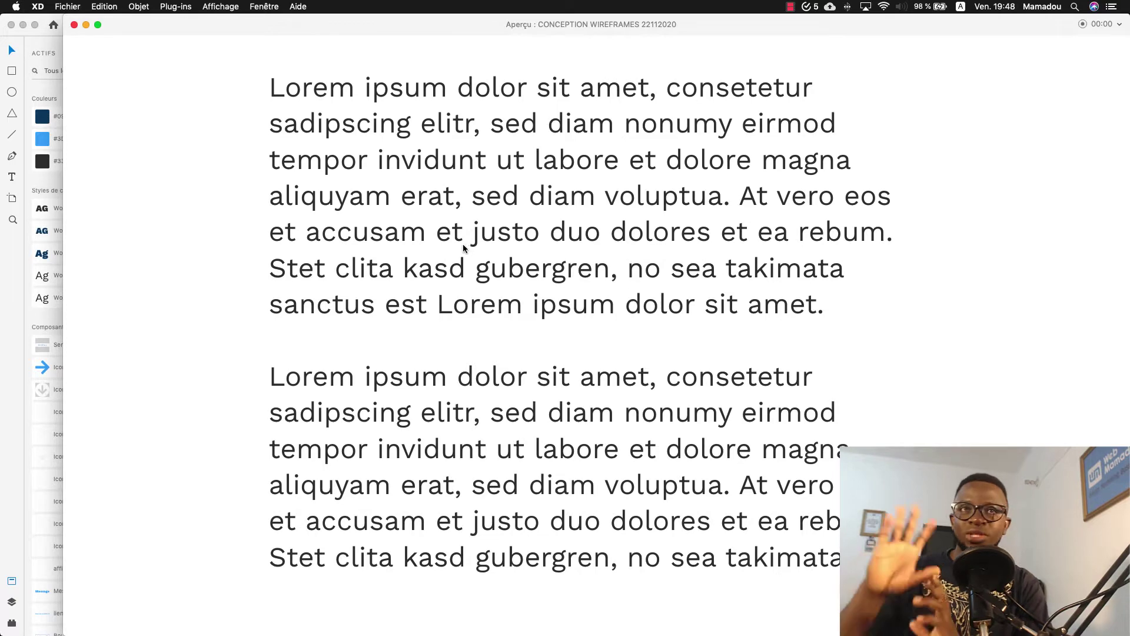
# Review the two side-by-side image blocks, the heading with its long body text, and the full-width image placeholder.
pyautogui.scroll(-6, 464, 244)
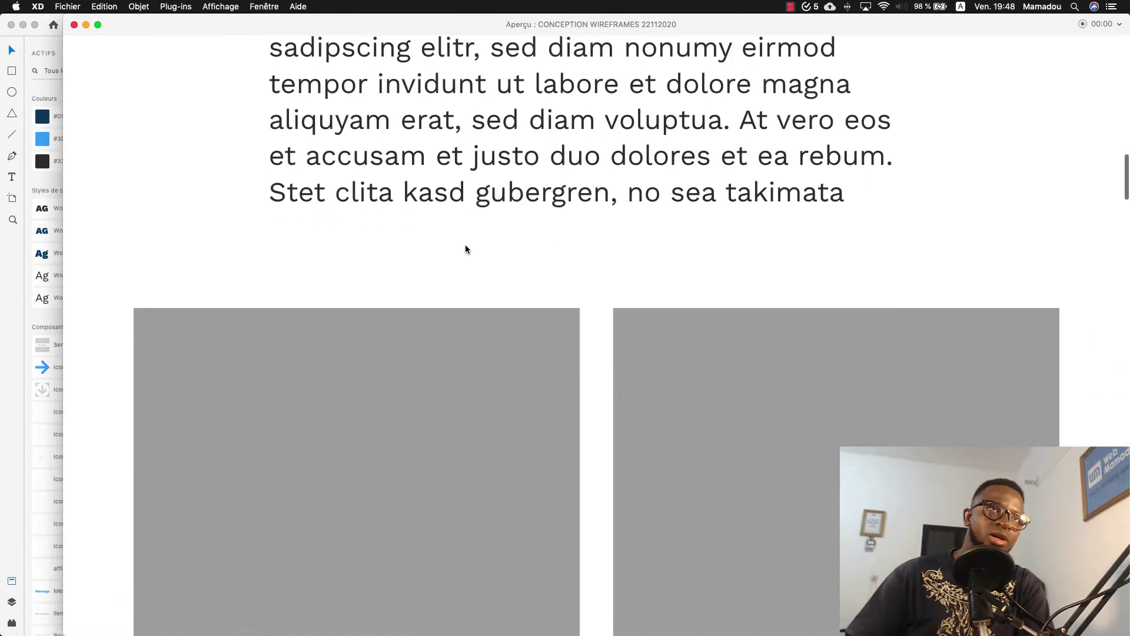
pyautogui.scroll(-3, 465, 249)
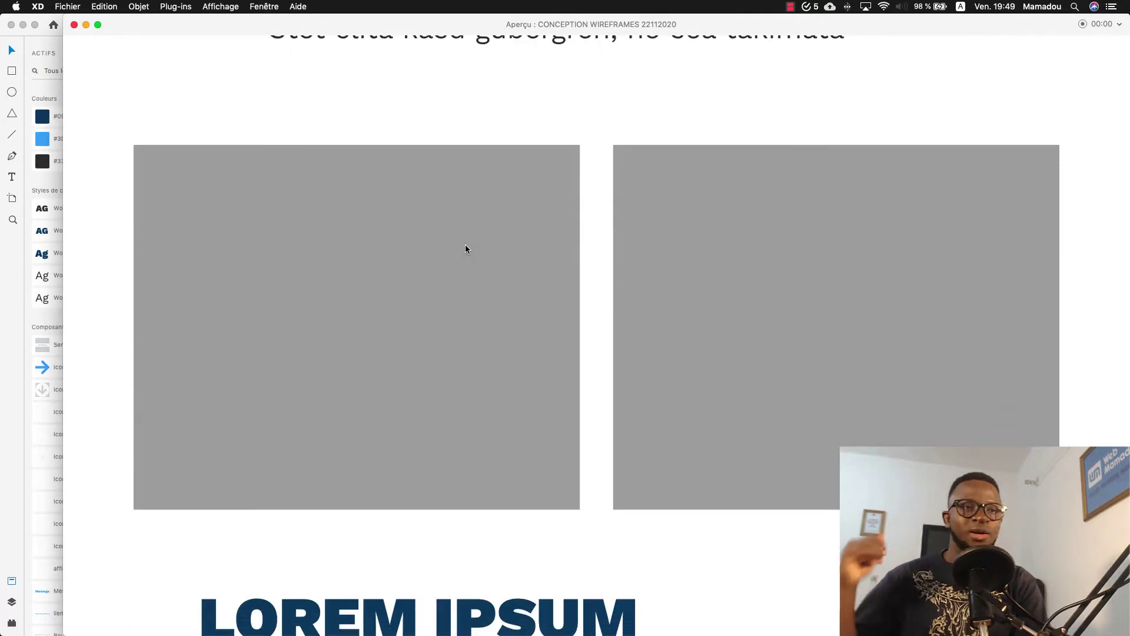
pyautogui.scroll(-4, 463, 263)
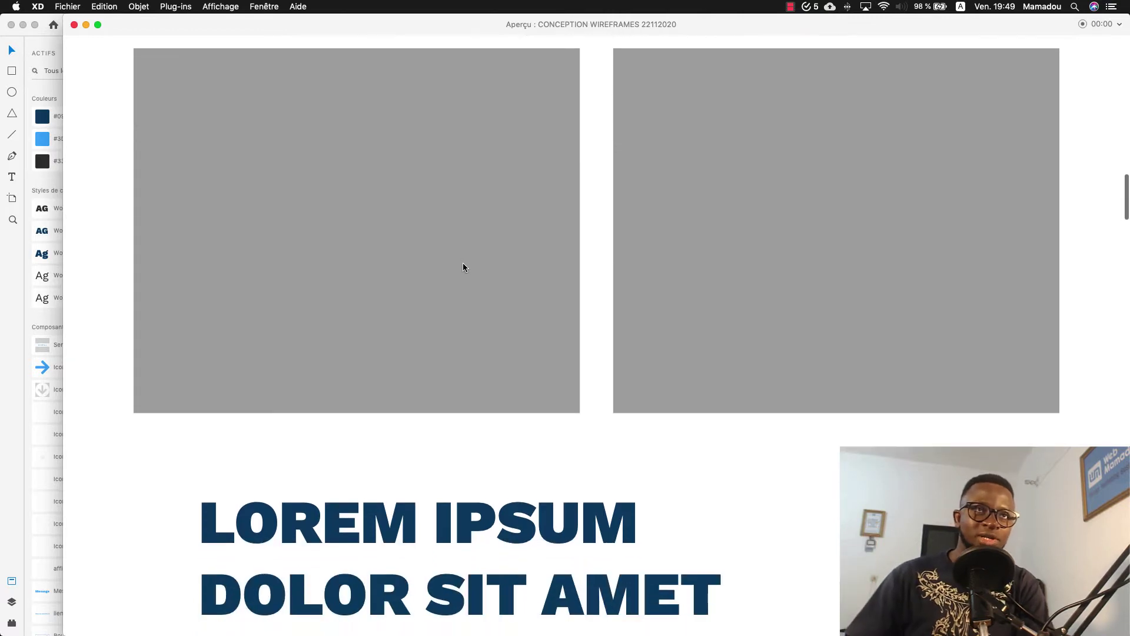
pyautogui.scroll(-5, 462, 267)
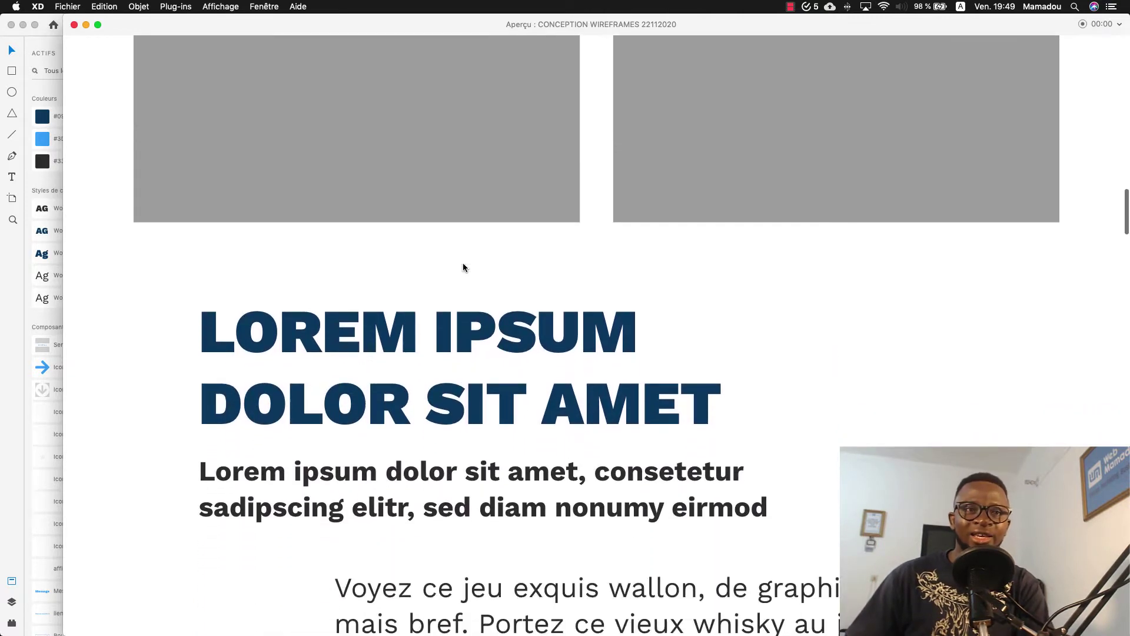
pyautogui.scroll(-7, 464, 267)
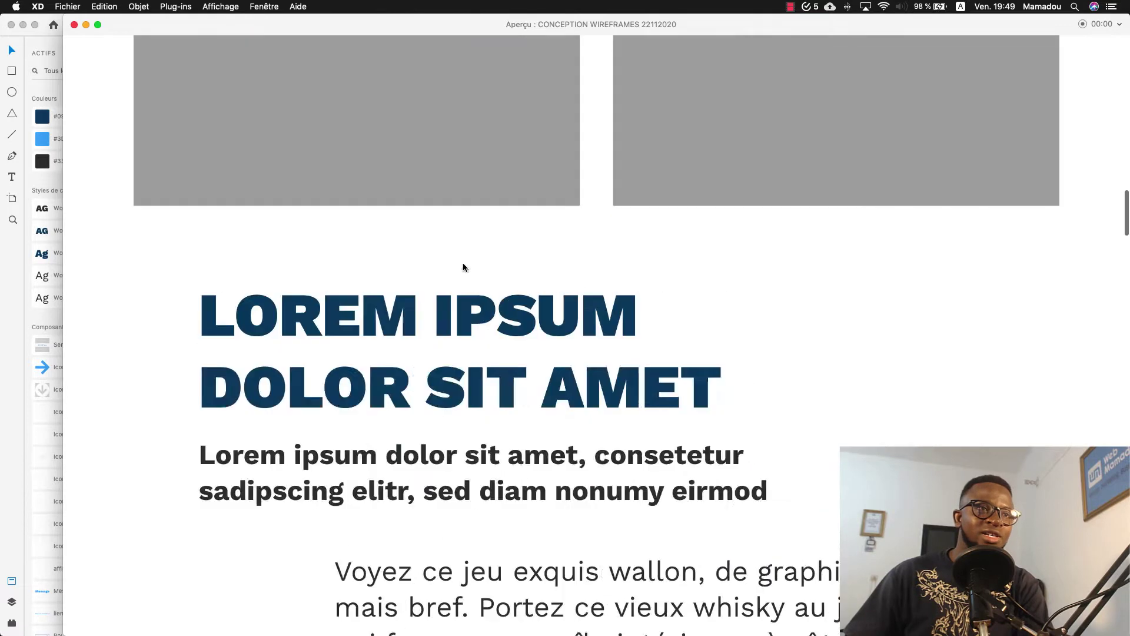
pyautogui.scroll(1, 462, 267)
pyautogui.scroll(-12, 463, 267)
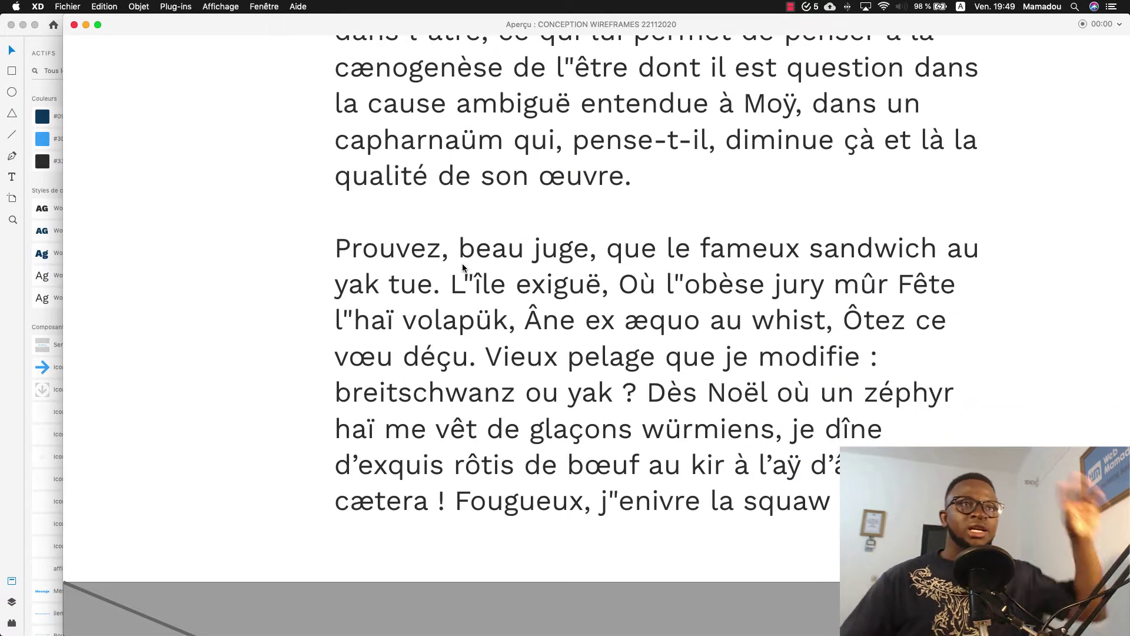
pyautogui.scroll(-15, 461, 269)
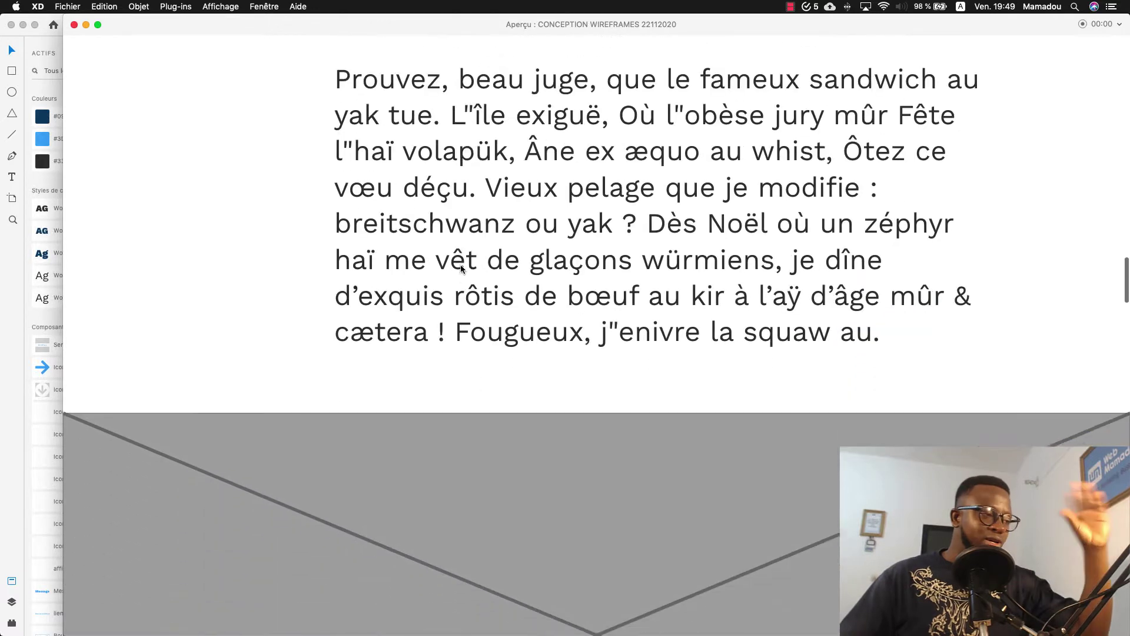
pyautogui.scroll(5, 461, 270)
pyautogui.scroll(-1, 461, 270)
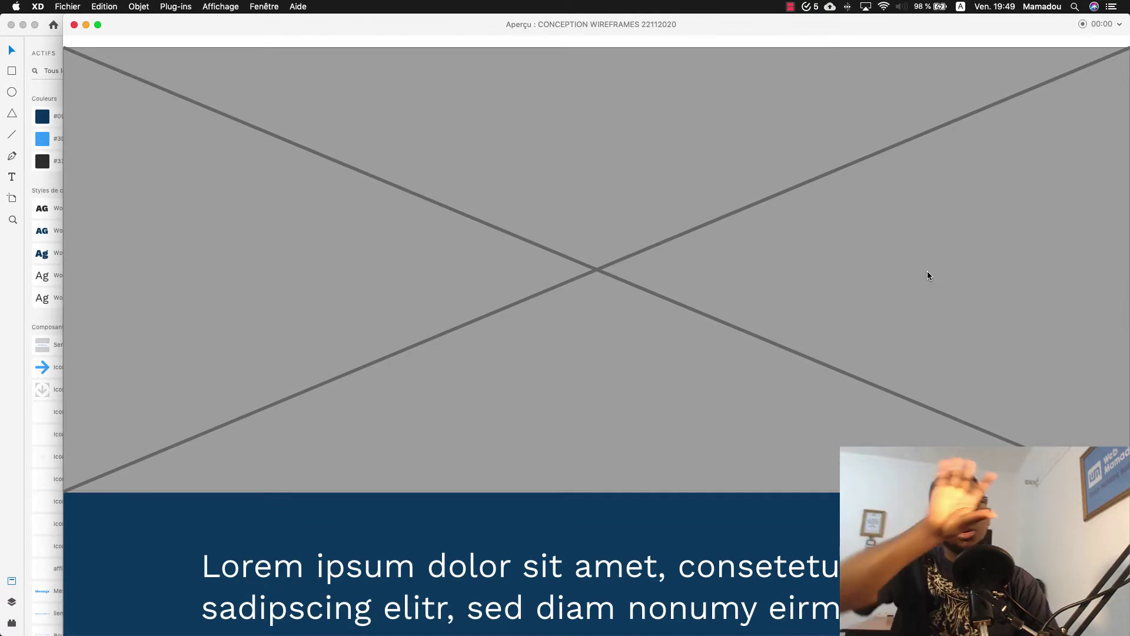
# Examine the dark blue text band and the work-process section with its icons, from Prise de contact to Lancement et formation.
pyautogui.scroll(-10, 868, 293)
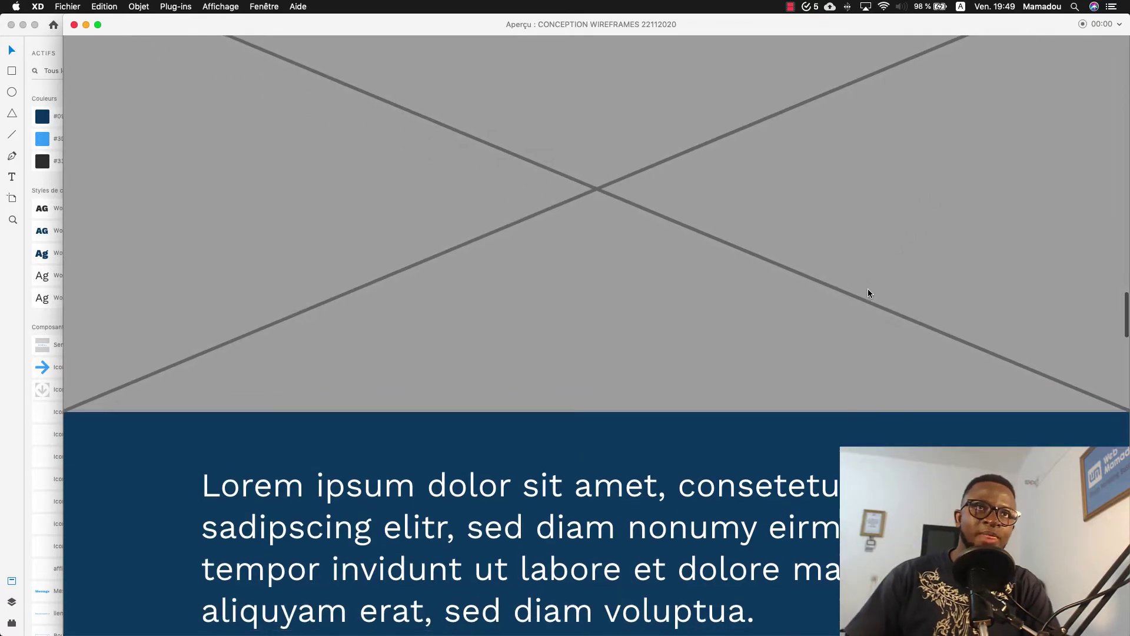
pyautogui.scroll(-13, 811, 293)
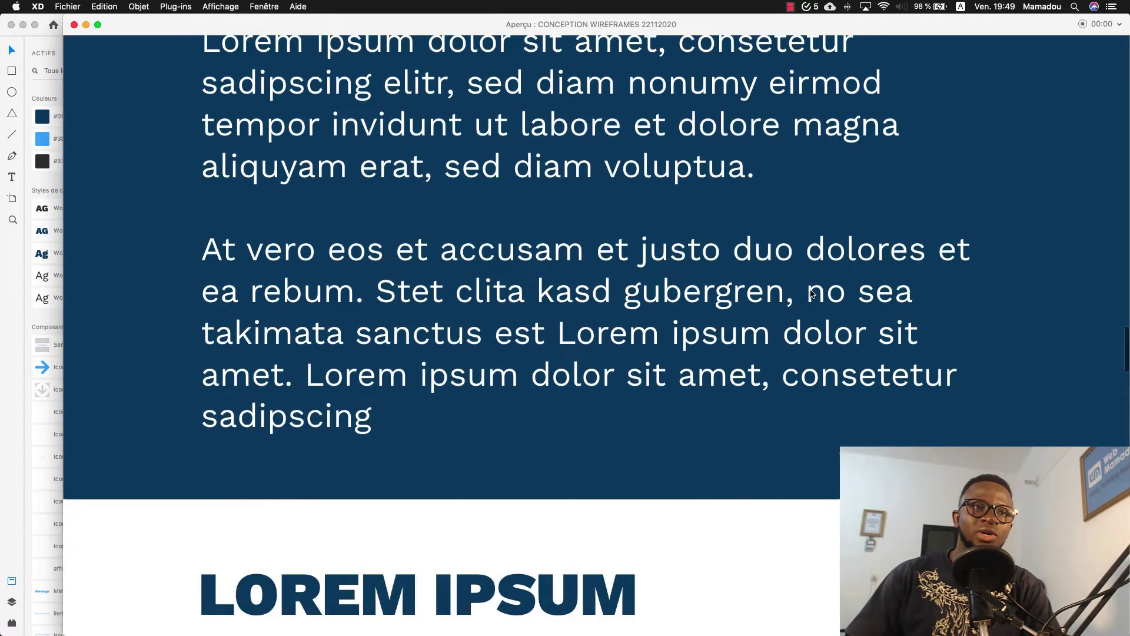
pyautogui.scroll(-3, 812, 293)
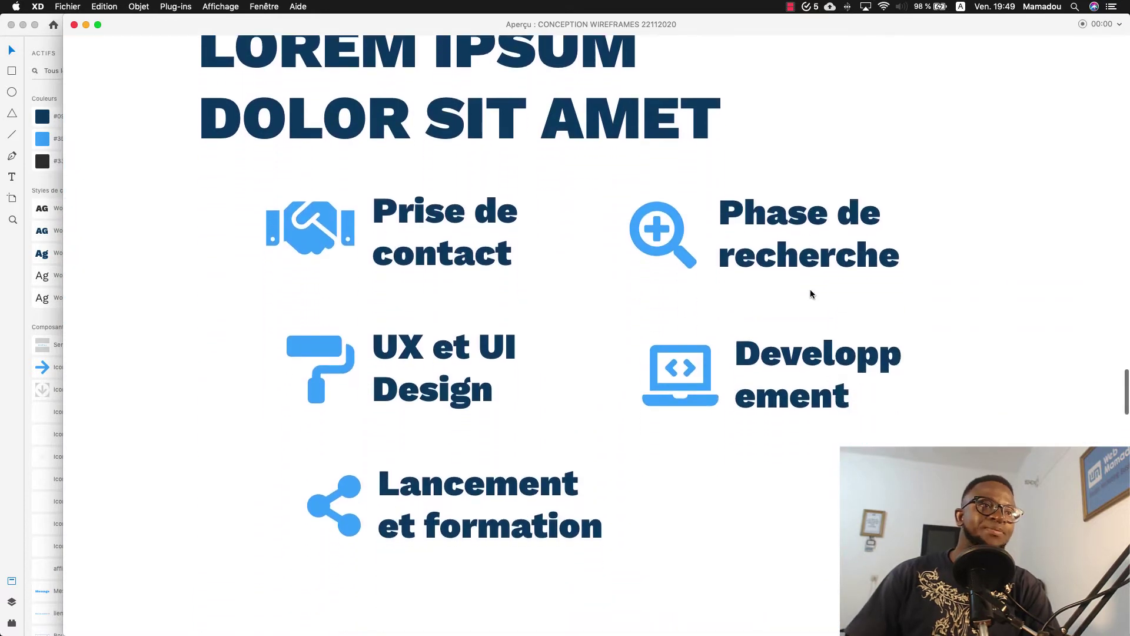
pyautogui.scroll(3, 406, 200)
pyautogui.scroll(-2, 424, 209)
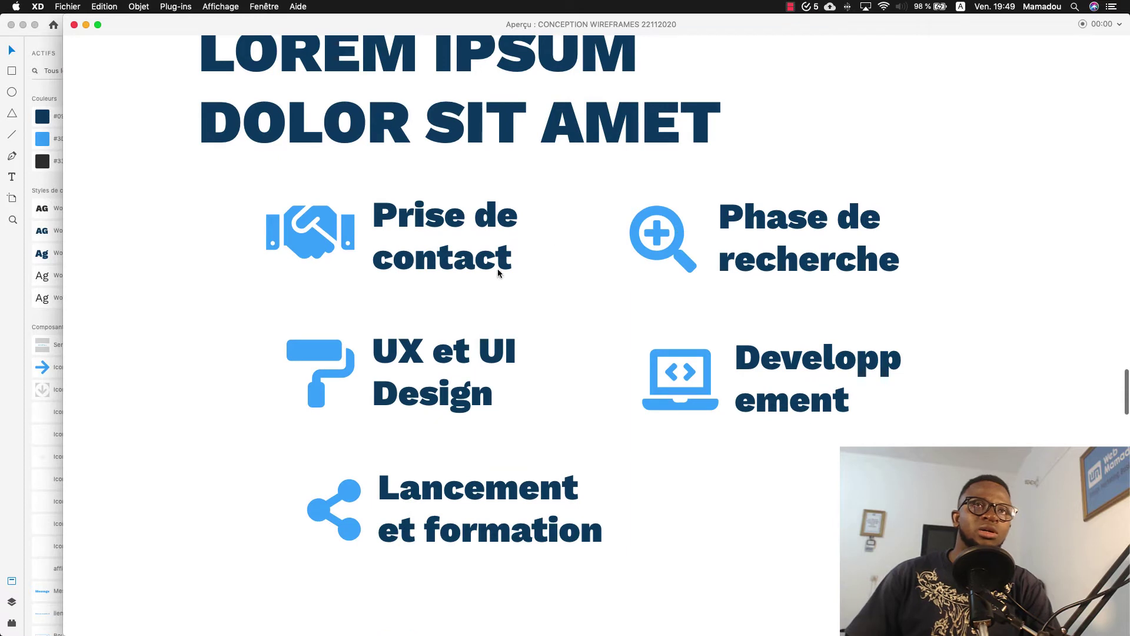
pyautogui.scroll(1, 423, 230)
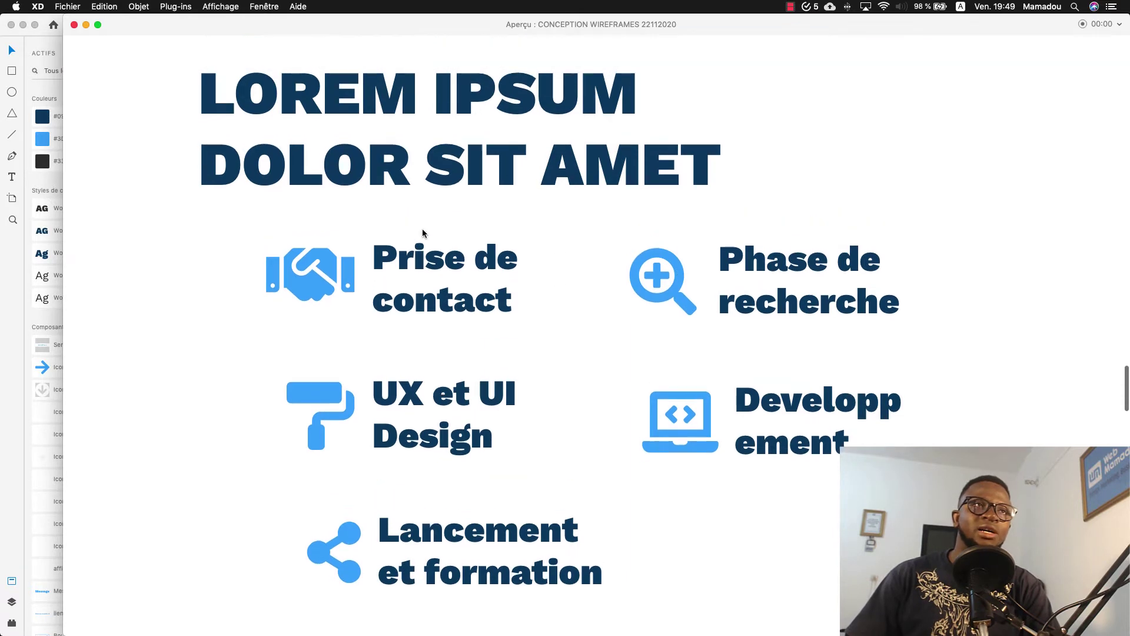
pyautogui.scroll(-3, 423, 231)
pyautogui.scroll(-10, 422, 231)
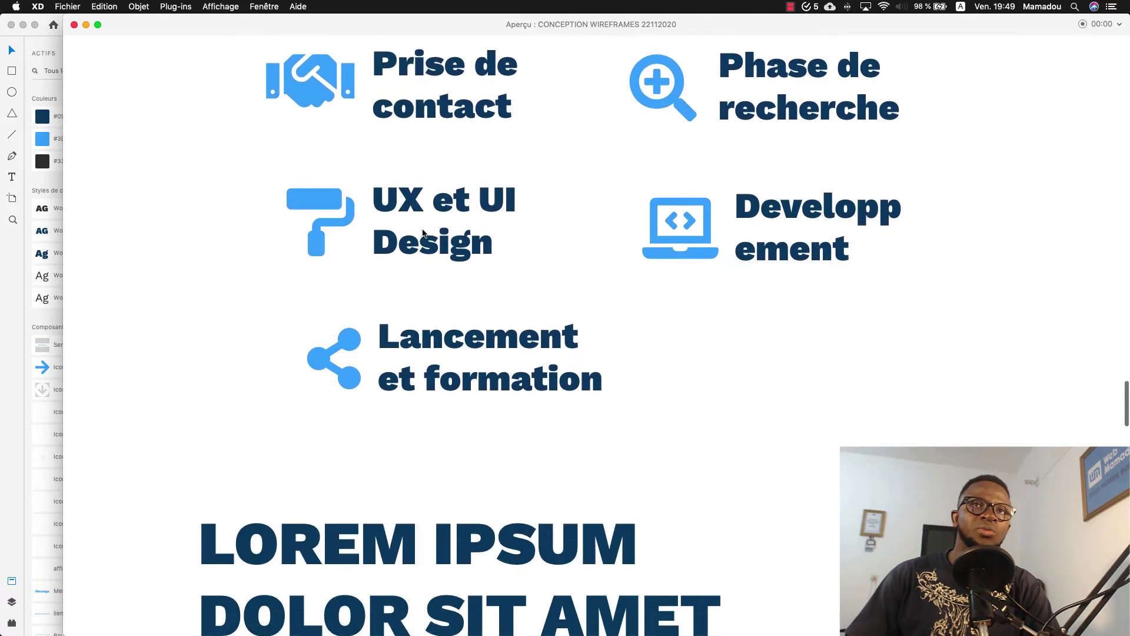
# Review the client logo grid and the YouTube and Instagram columns with their Contactez-moi buttons.
pyautogui.scroll(-2, 422, 233)
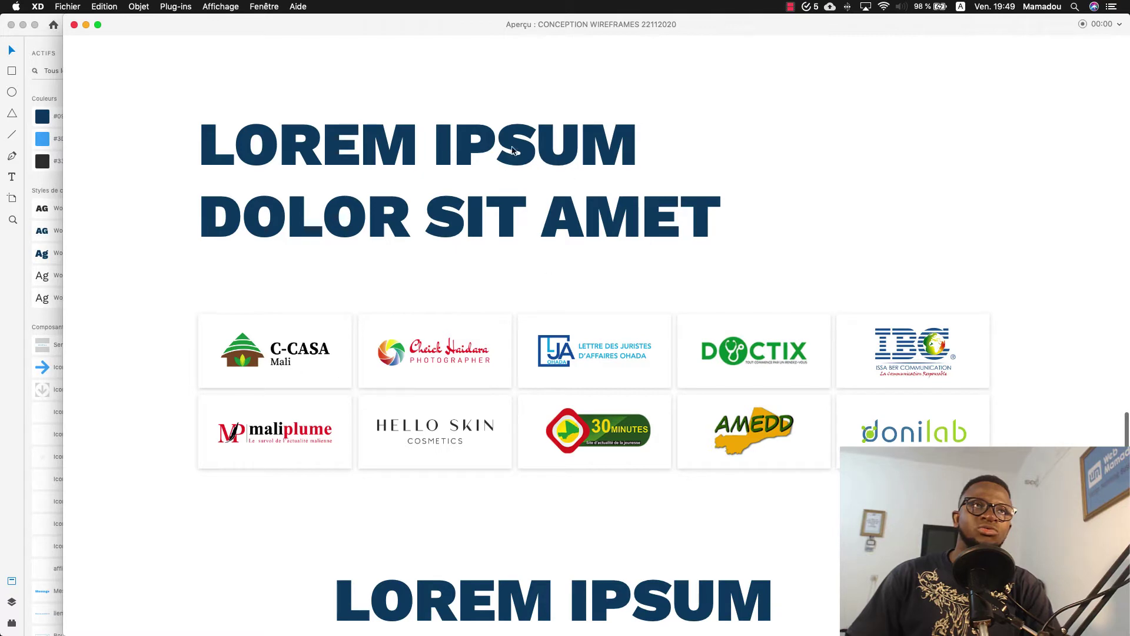
pyautogui.scroll(-8, 467, 324)
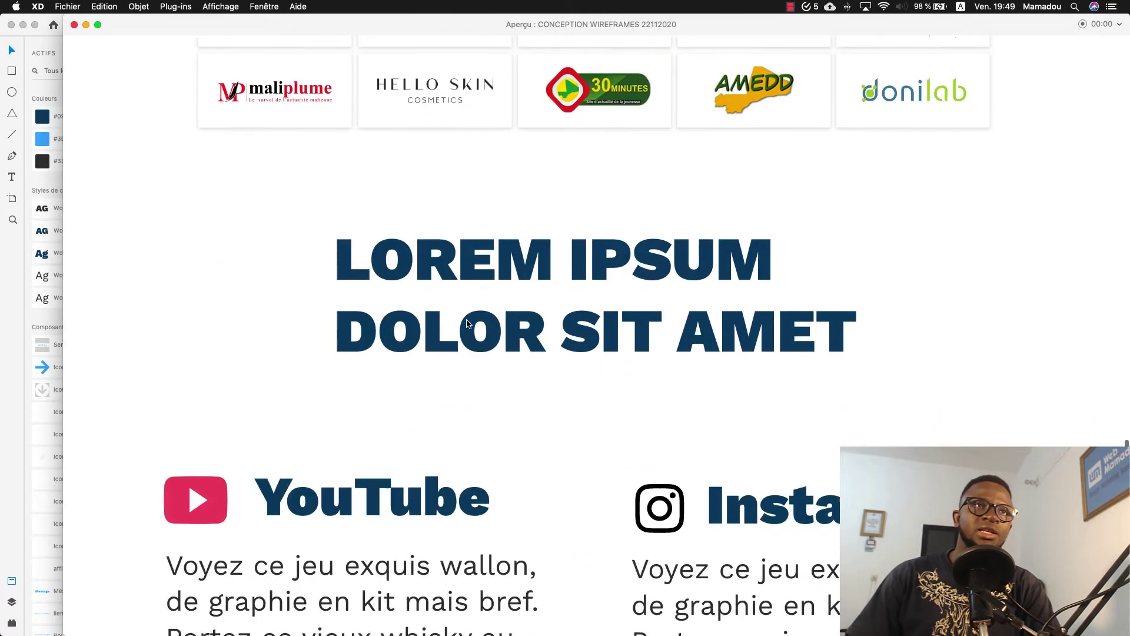
pyautogui.scroll(-2, 467, 324)
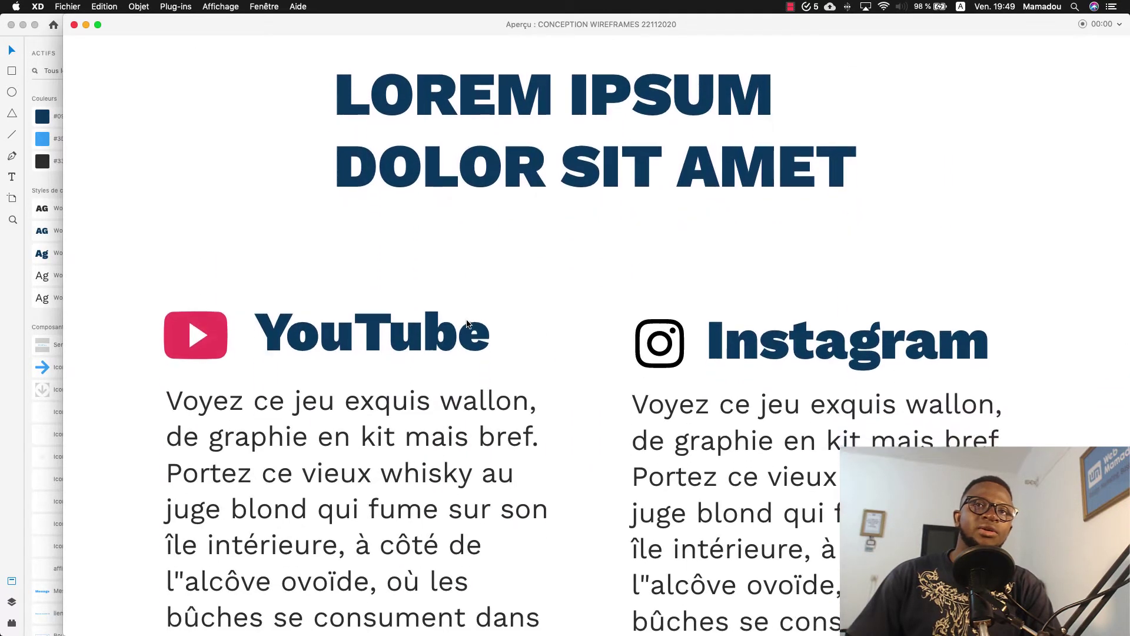
pyautogui.scroll(-1, 467, 324)
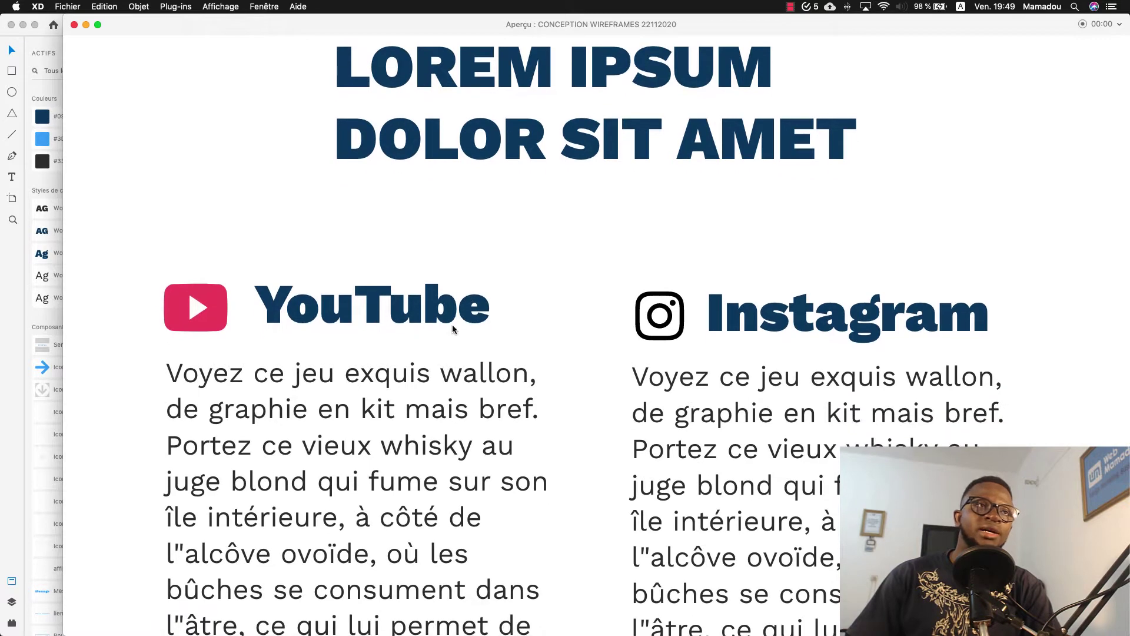
pyautogui.scroll(-1, 452, 324)
pyautogui.scroll(-15, 257, 330)
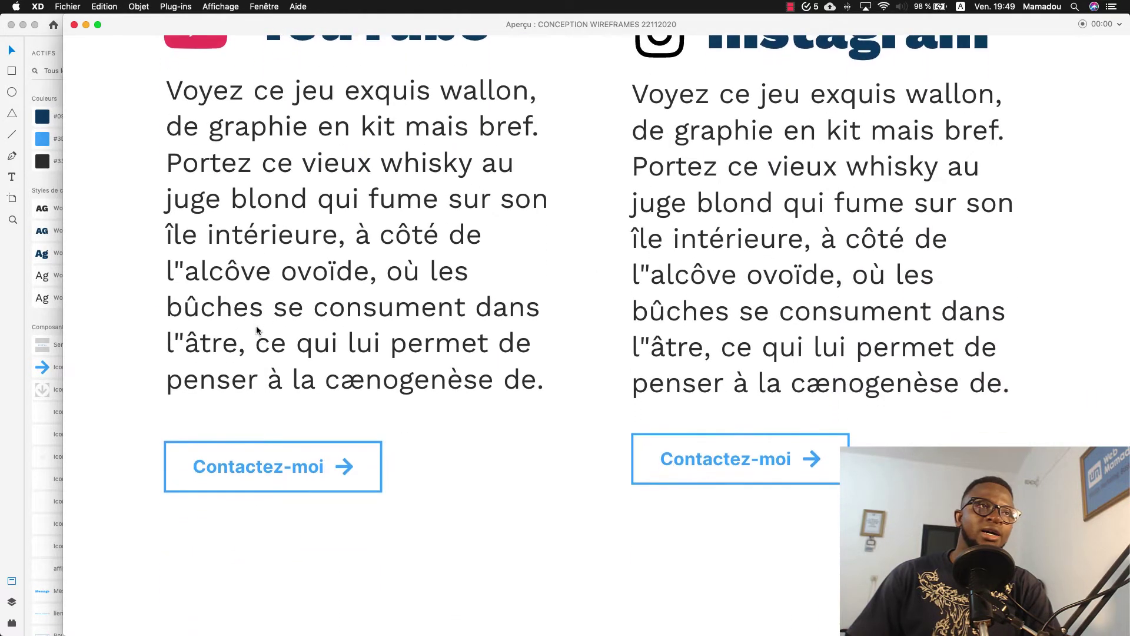
pyautogui.scroll(-12, 437, 435)
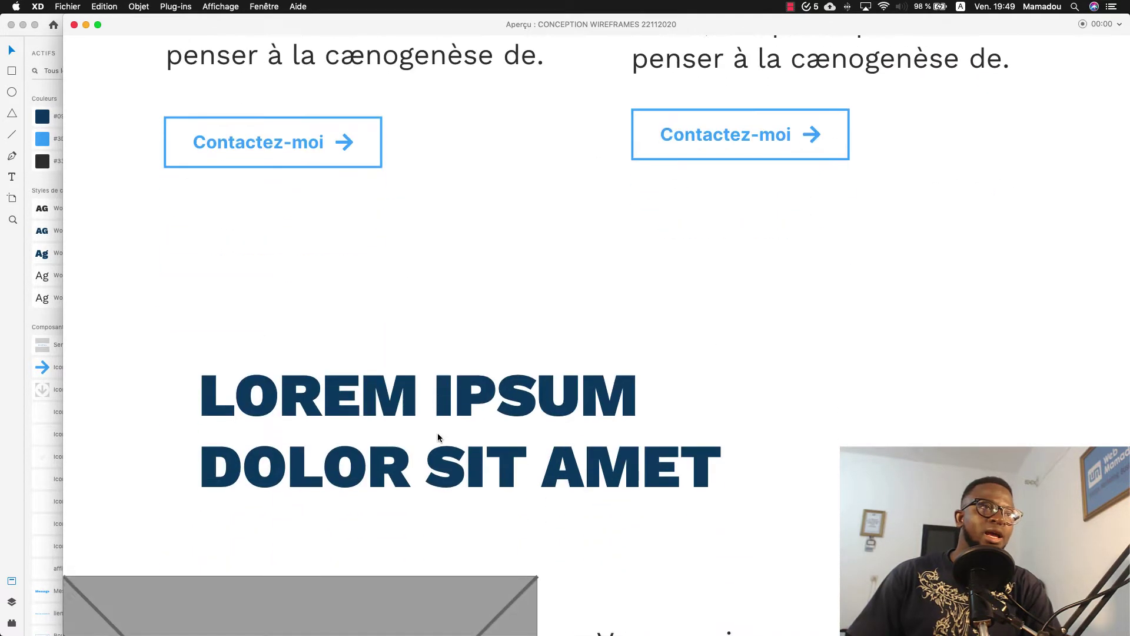
# Examine the section pairing a square image placeholder with a paragraph and a filled Contactez-moi button.
pyautogui.scroll(-5, 436, 432)
pyautogui.scroll(2, 436, 433)
pyautogui.scroll(-1, 436, 433)
pyautogui.scroll(3, 437, 433)
pyautogui.scroll(2, 436, 433)
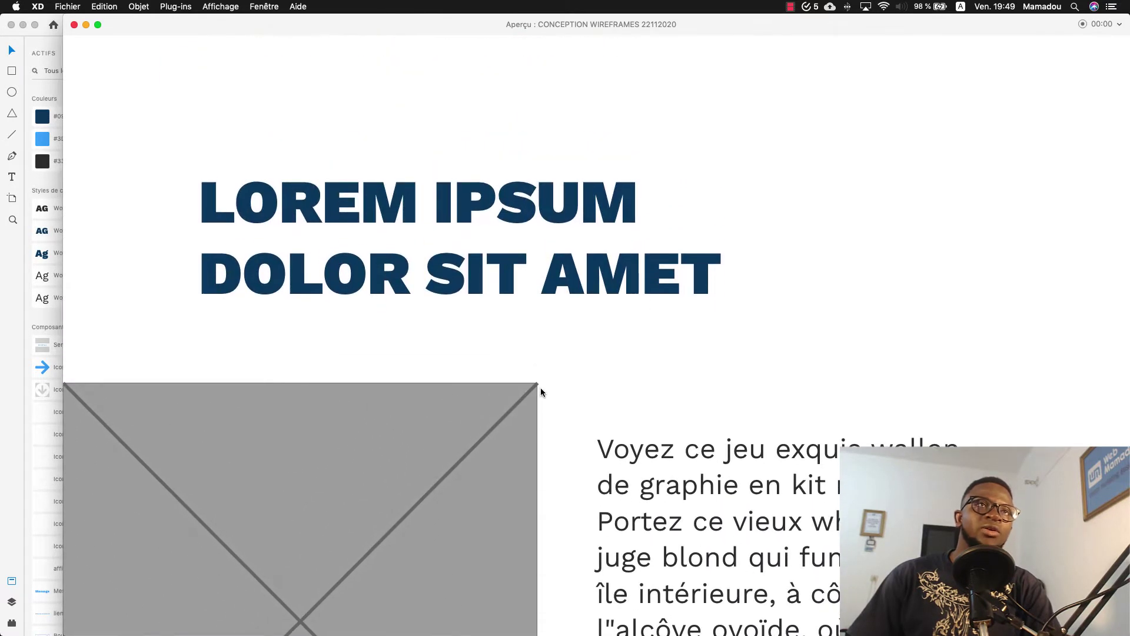
pyautogui.scroll(-3, 542, 391)
pyautogui.scroll(-4, 502, 210)
pyautogui.scroll(3, 506, 220)
pyautogui.scroll(-2, 483, 230)
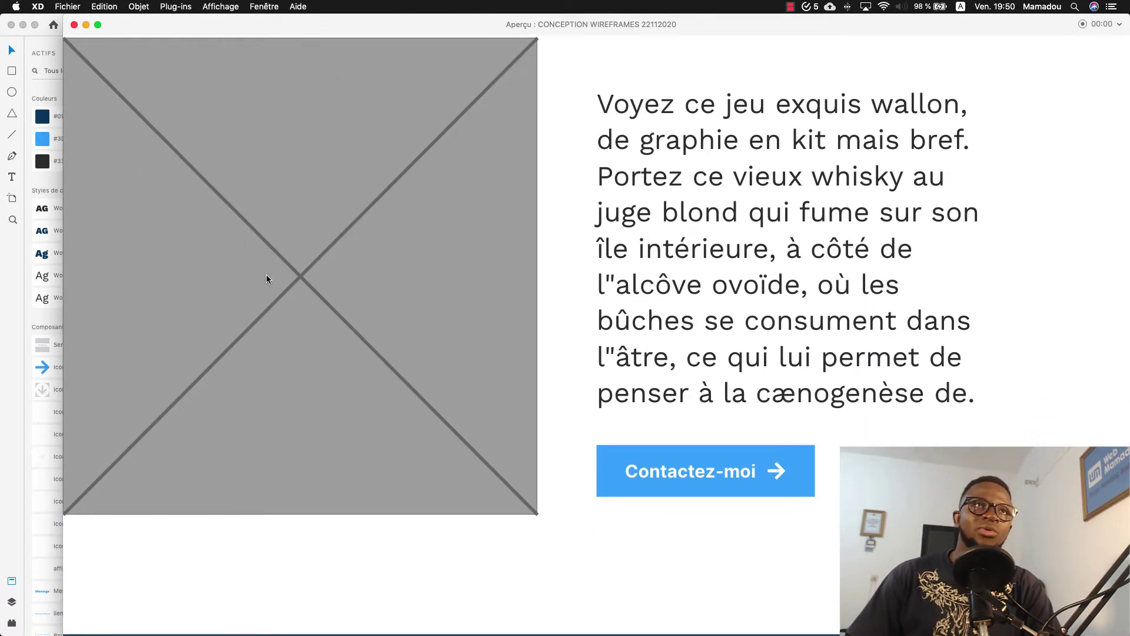
pyautogui.scroll(2, 267, 278)
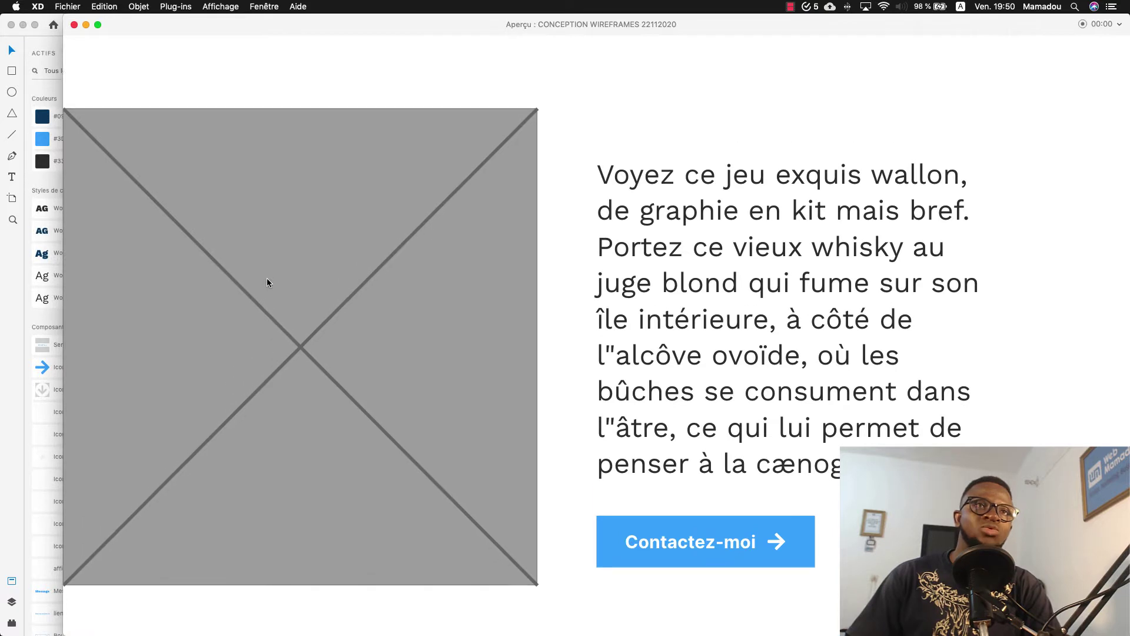
pyautogui.scroll(-1, 268, 282)
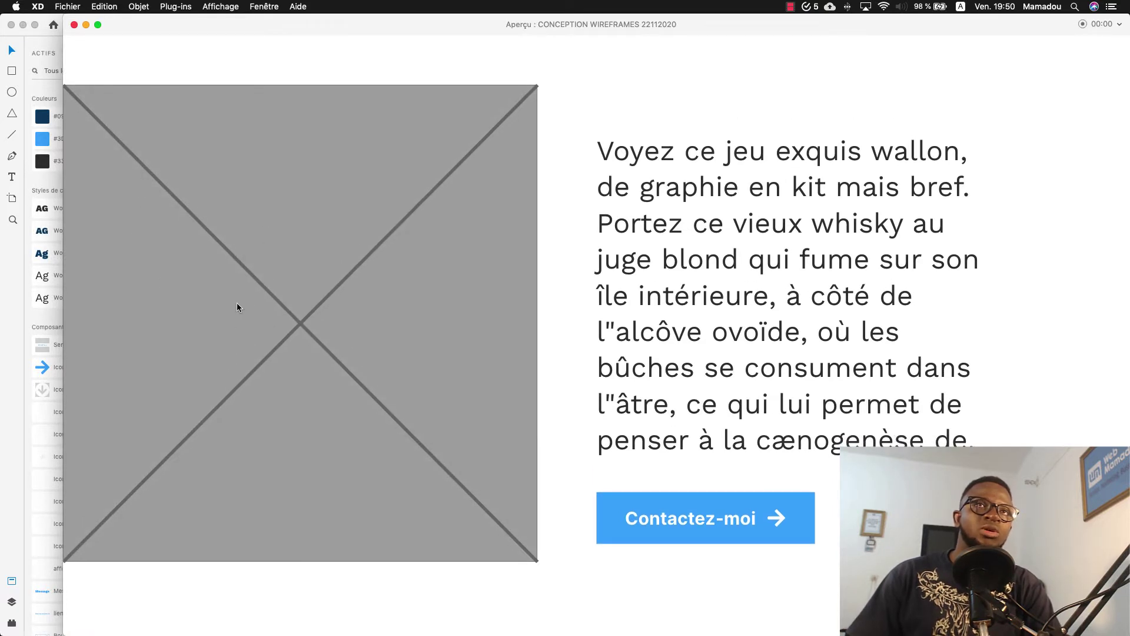
pyautogui.scroll(-4, 456, 339)
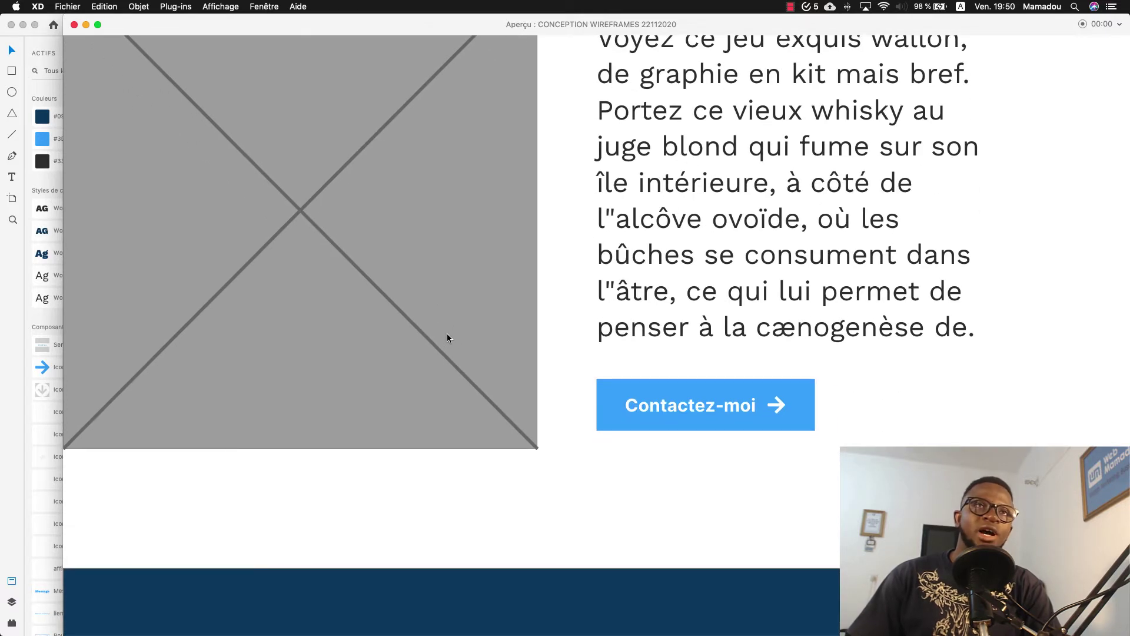
# Review the page's end down to the Travaillons ensemble footer and its social links, and close the preview.
pyautogui.scroll(-2, 451, 337)
pyautogui.scroll(1, 707, 306)
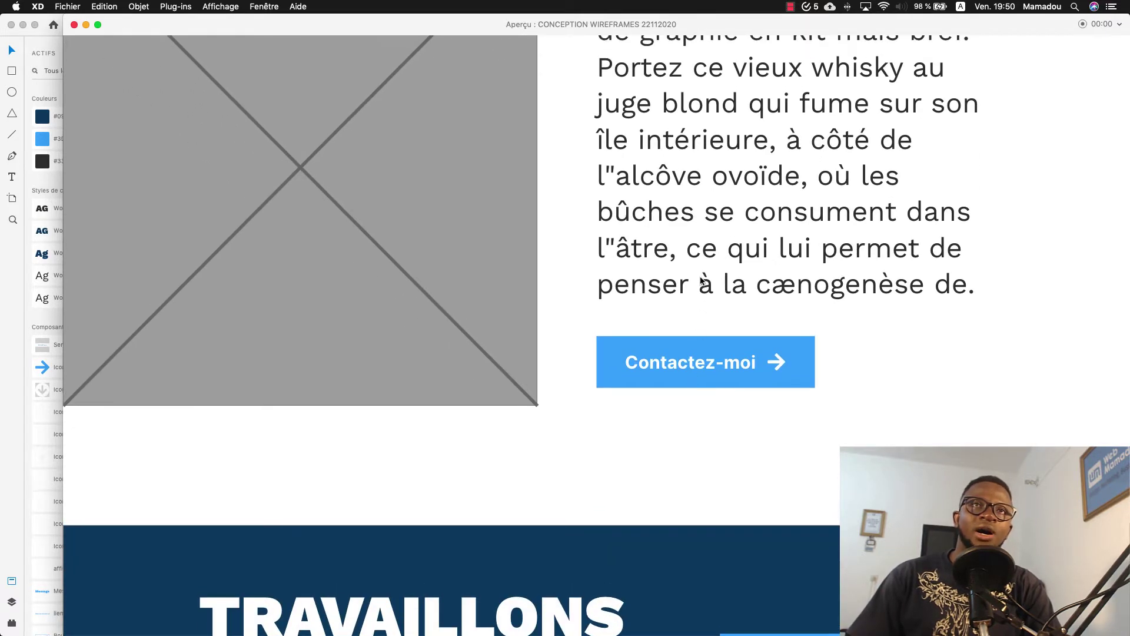
pyautogui.scroll(4, 702, 283)
pyautogui.scroll(-2, 702, 286)
pyautogui.scroll(-3, 702, 294)
pyautogui.scroll(1, 701, 312)
pyautogui.scroll(-3, 704, 316)
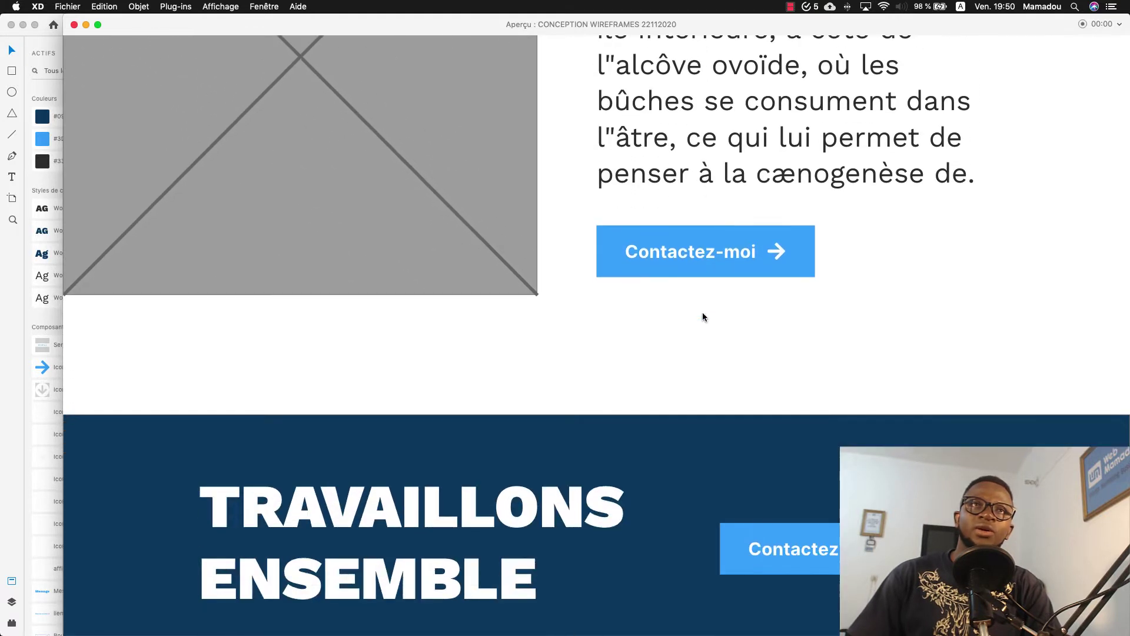
pyautogui.scroll(-6, 698, 299)
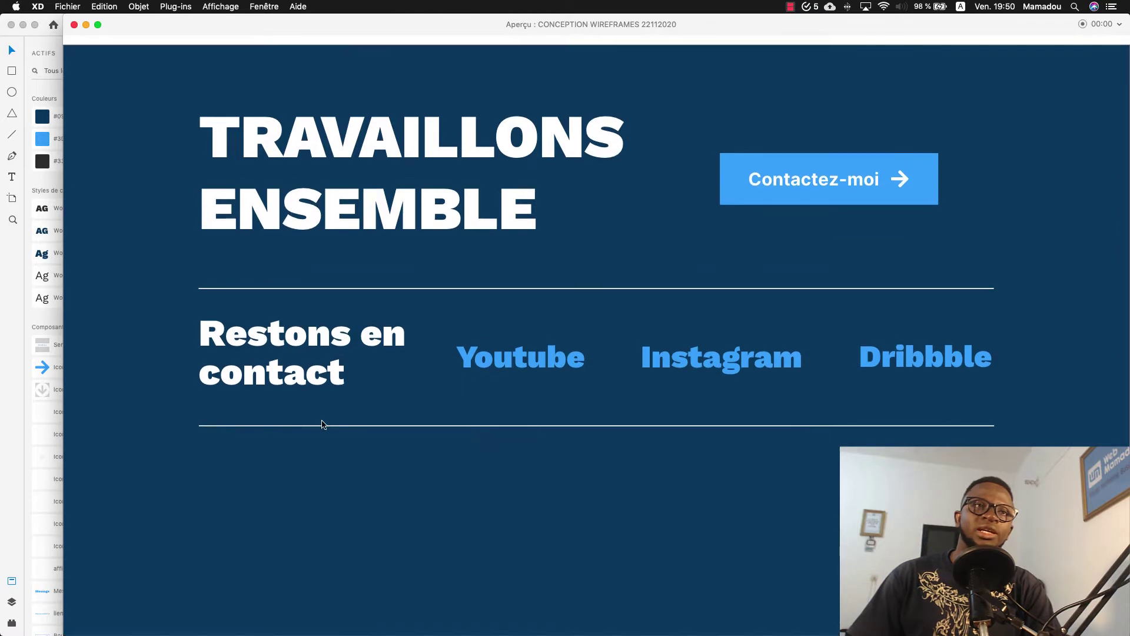
pyautogui.click(77, 27)
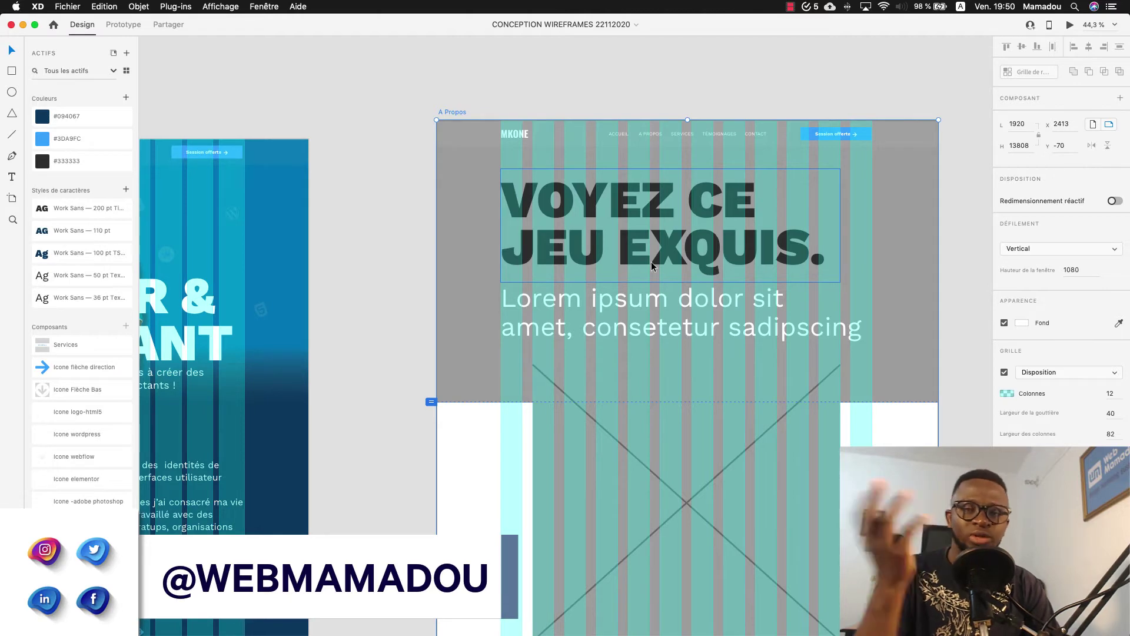
# Switch to the Site web Perso board in Notion and open the Page A propos card as a full page.
pyautogui.scroll(-1, 651, 261)
pyautogui.press('super+Tab')
pyautogui.press('super+Tab')
pyautogui.press('super+Tab')
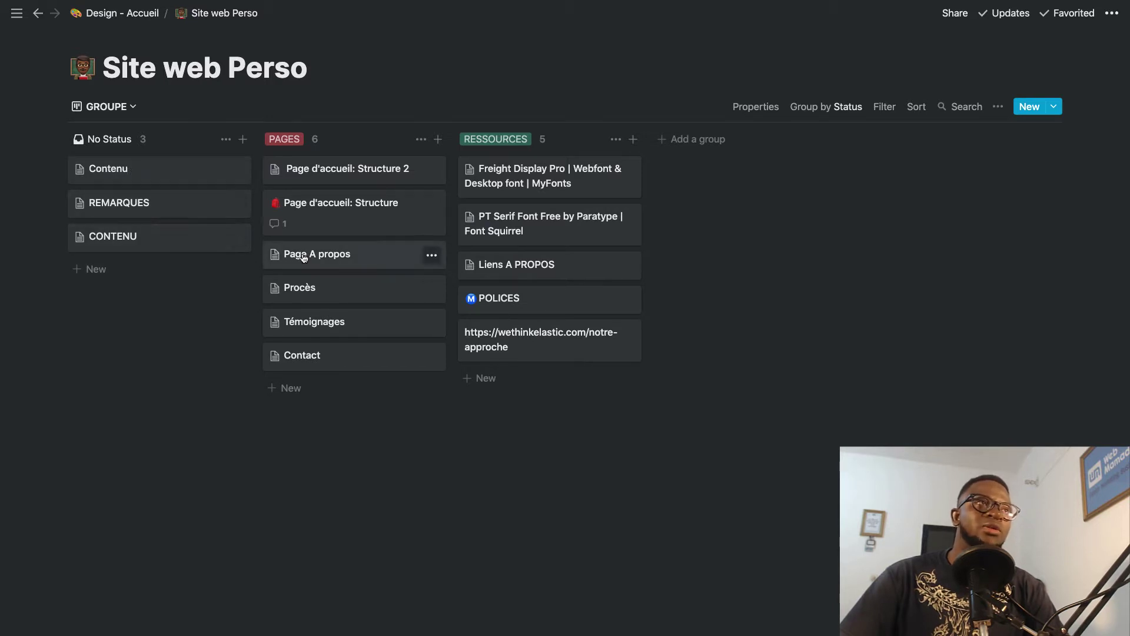
pyautogui.click(396, 253)
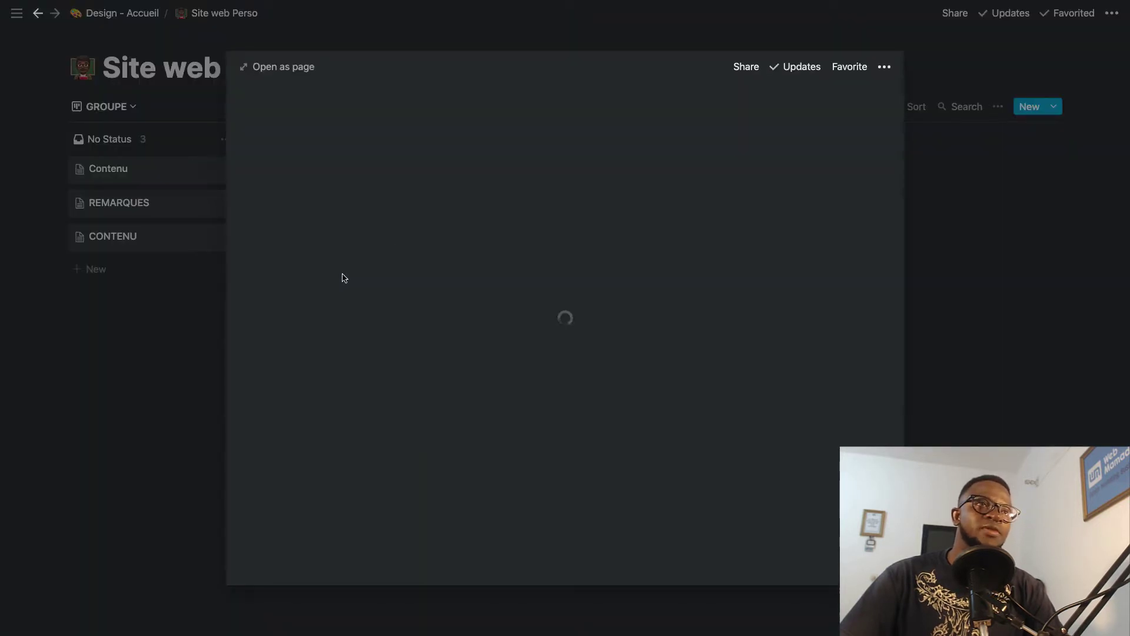
pyautogui.click(285, 68)
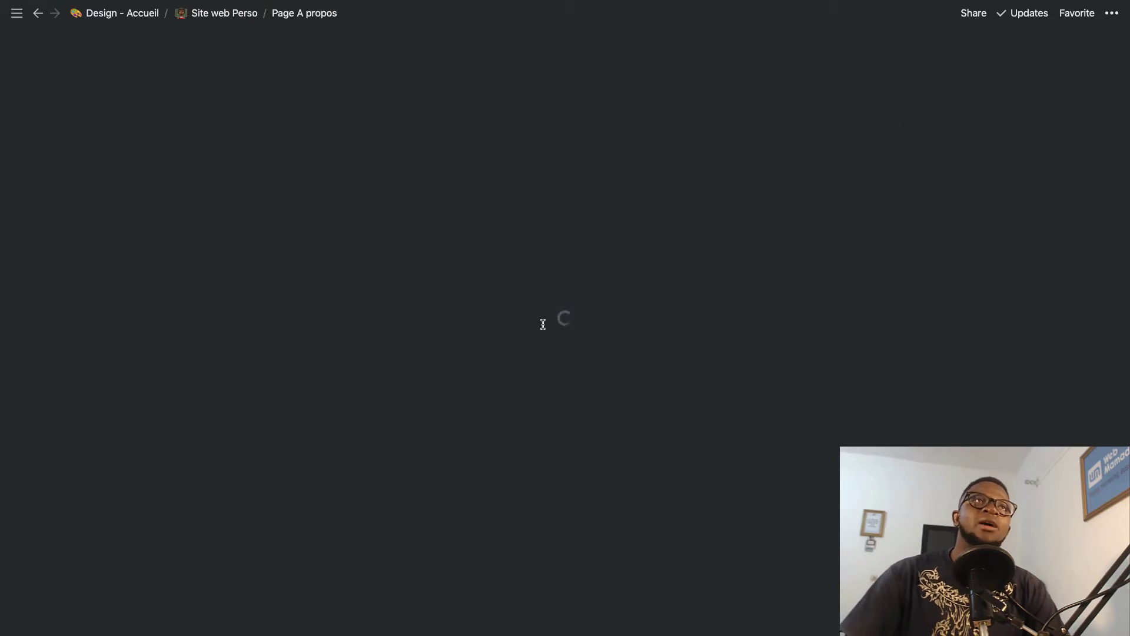
# Review the Page A propos copy from the introduction and story through the process, technology and contact sections, and return to Adobe XD.
pyautogui.scroll(-4, 544, 337)
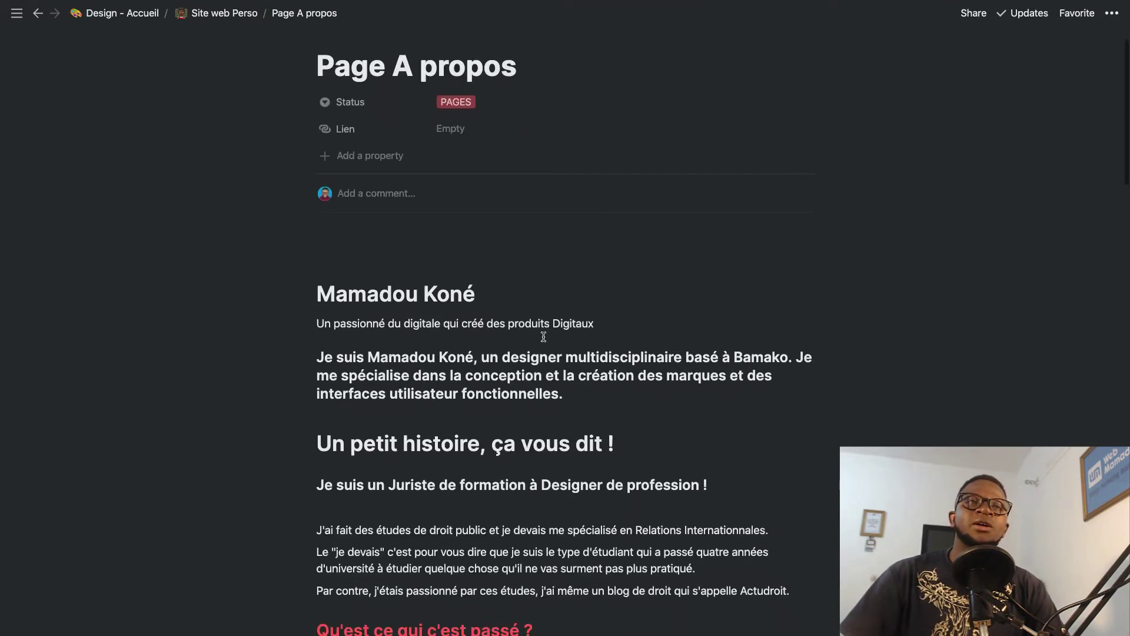
pyautogui.scroll(-1, 545, 273)
pyautogui.scroll(-3, 546, 272)
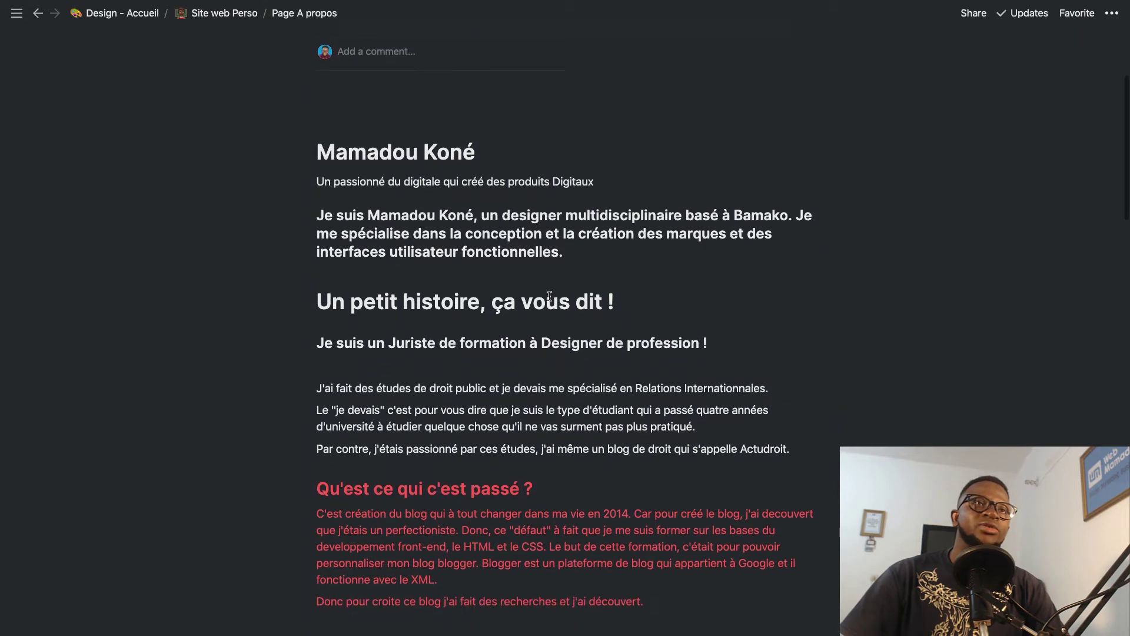
pyautogui.scroll(-8, 549, 296)
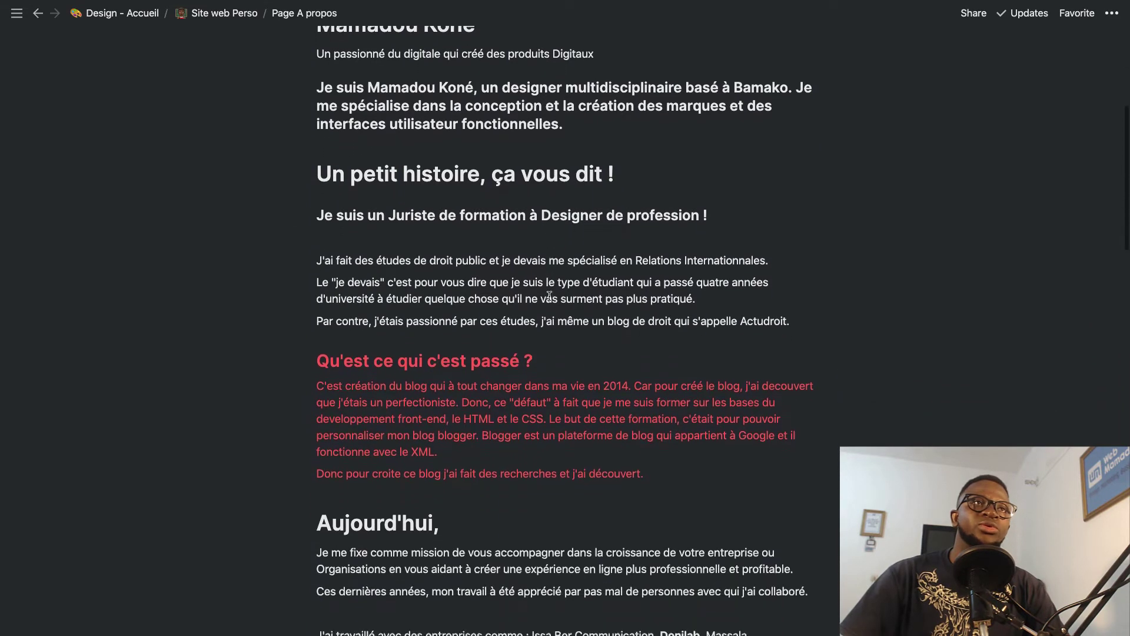
pyautogui.scroll(-8, 549, 296)
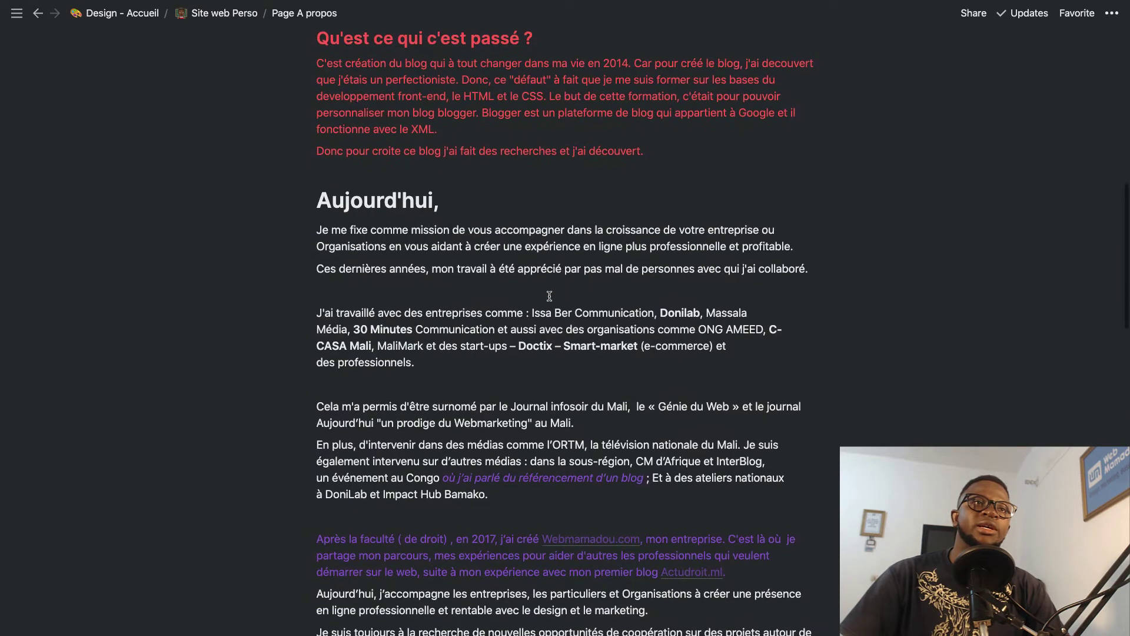
pyautogui.scroll(-6, 492, 303)
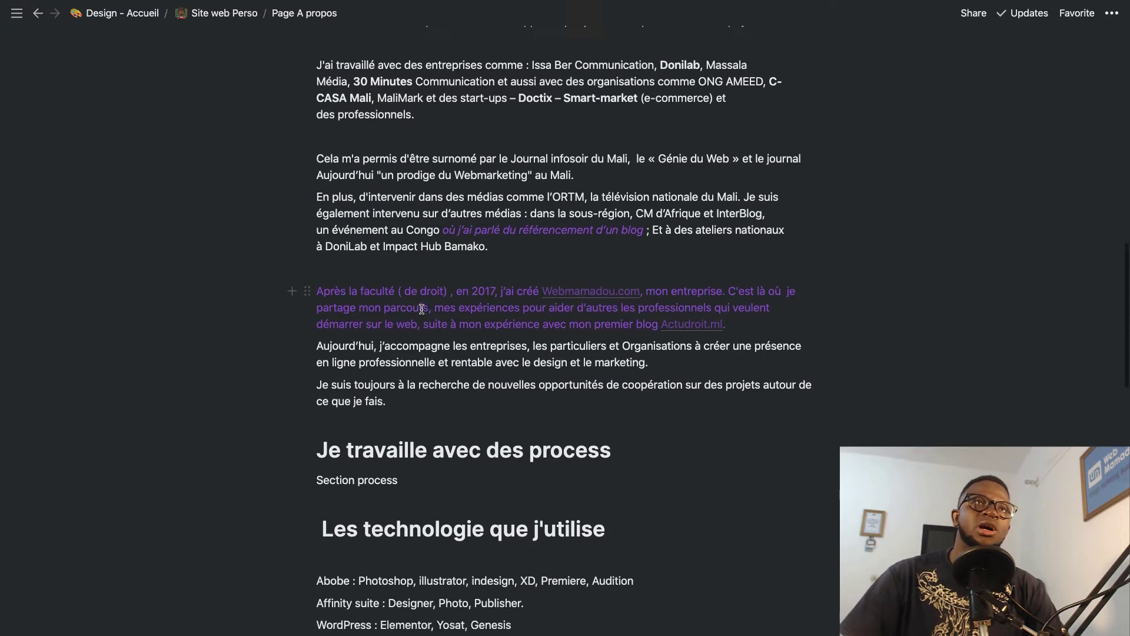
pyautogui.scroll(-12, 422, 309)
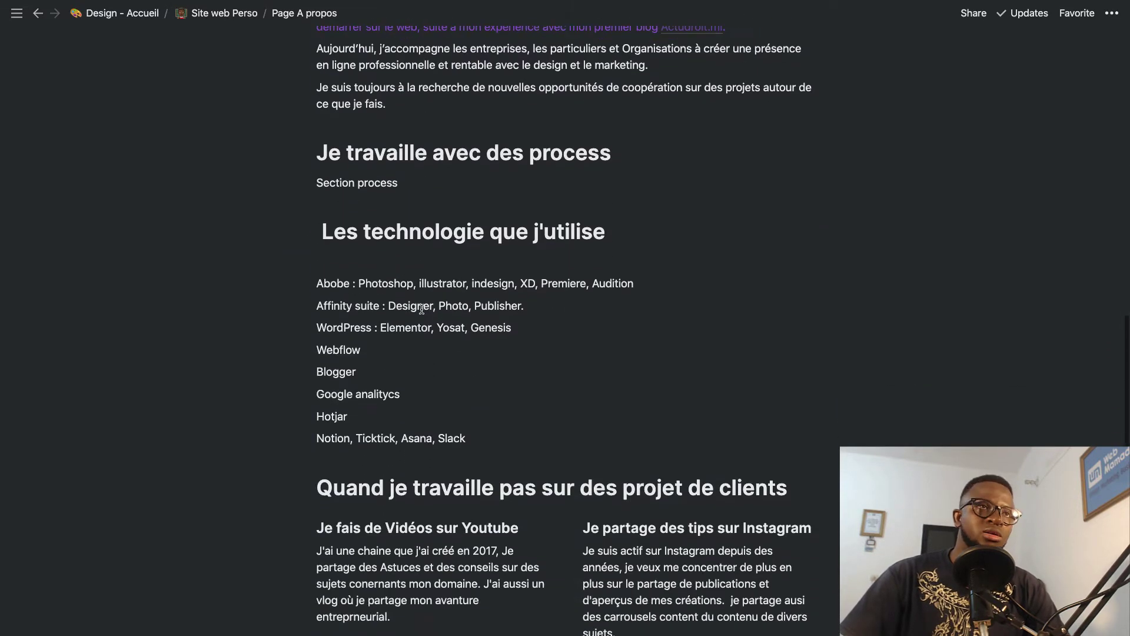
pyautogui.scroll(-7, 422, 309)
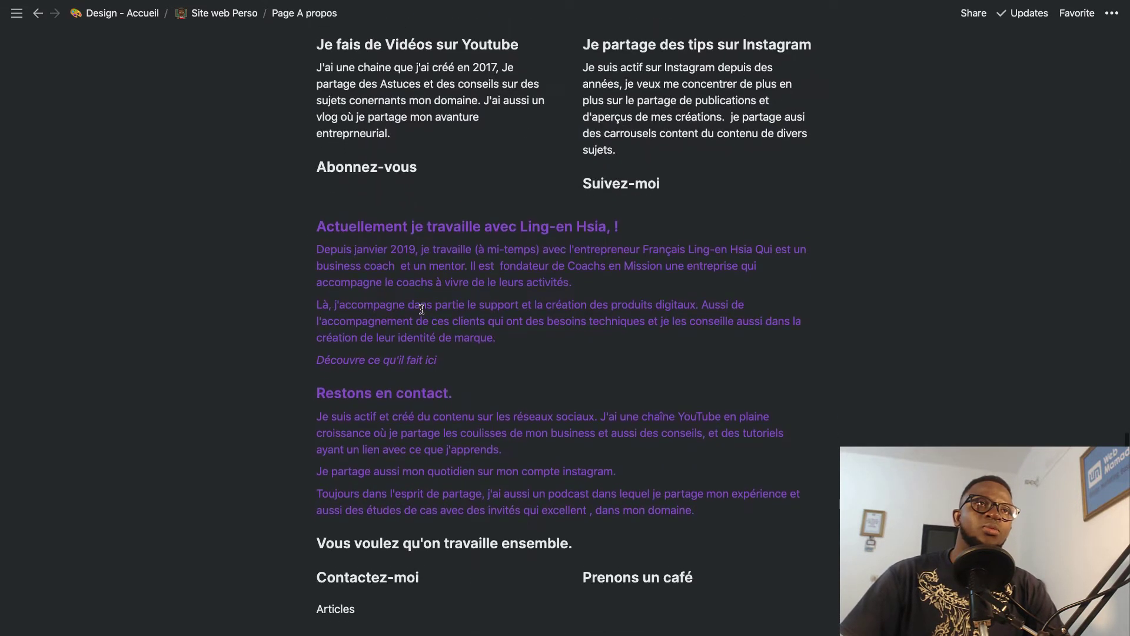
pyautogui.scroll(11, 421, 310)
pyautogui.scroll(20, 422, 309)
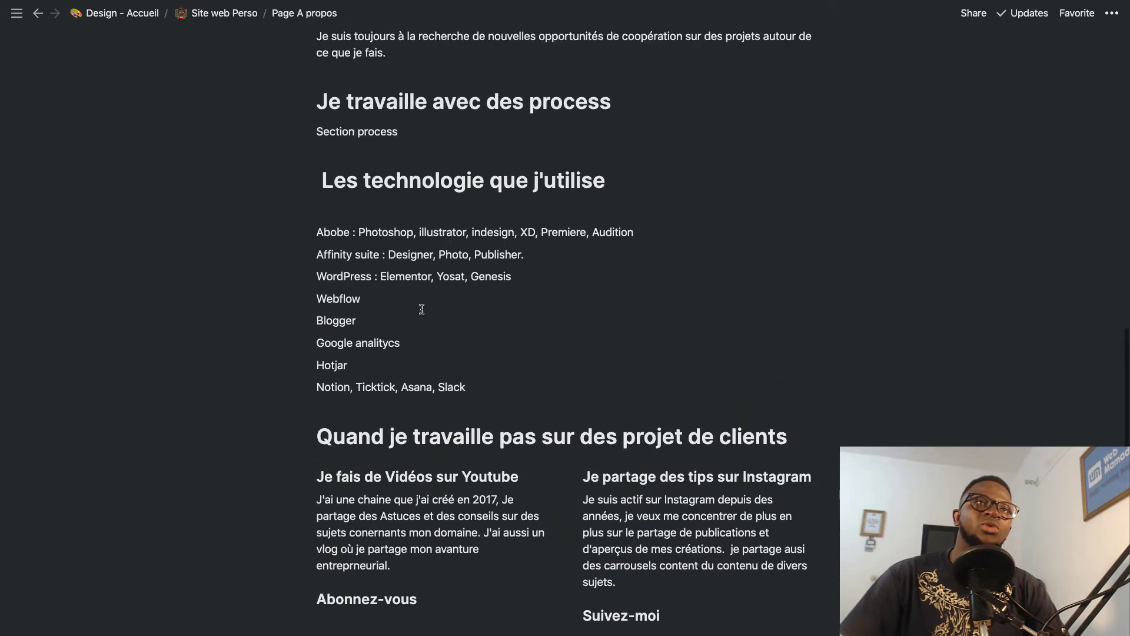
pyautogui.scroll(-20, 421, 310)
pyautogui.hotkey('ctrl', 'Left')
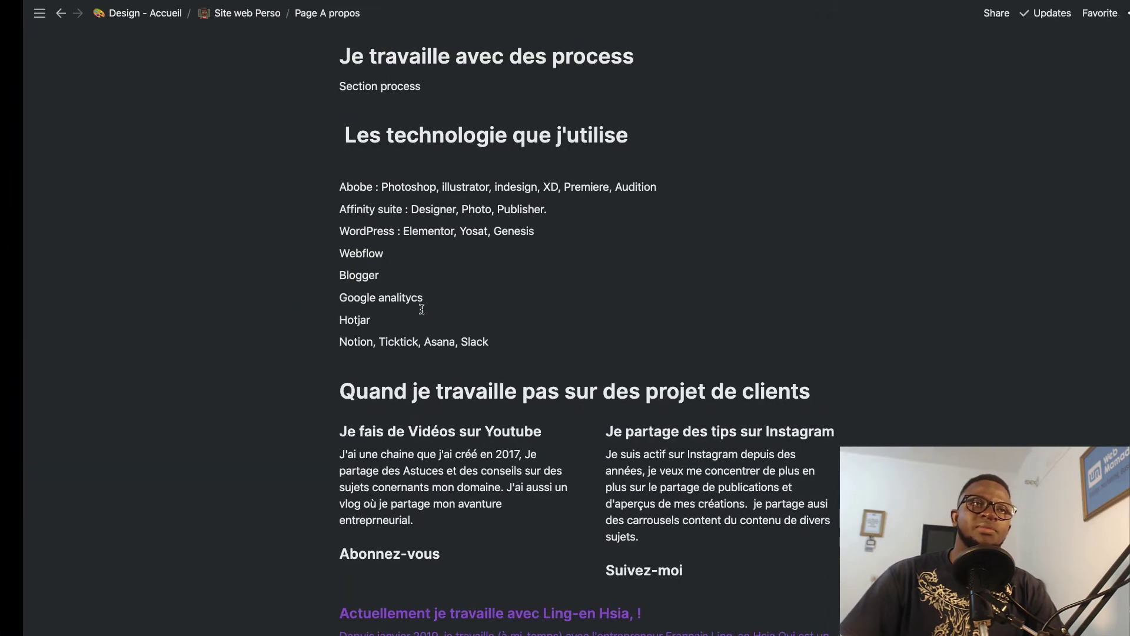
pyautogui.hotkey('ctrl', 'Left')
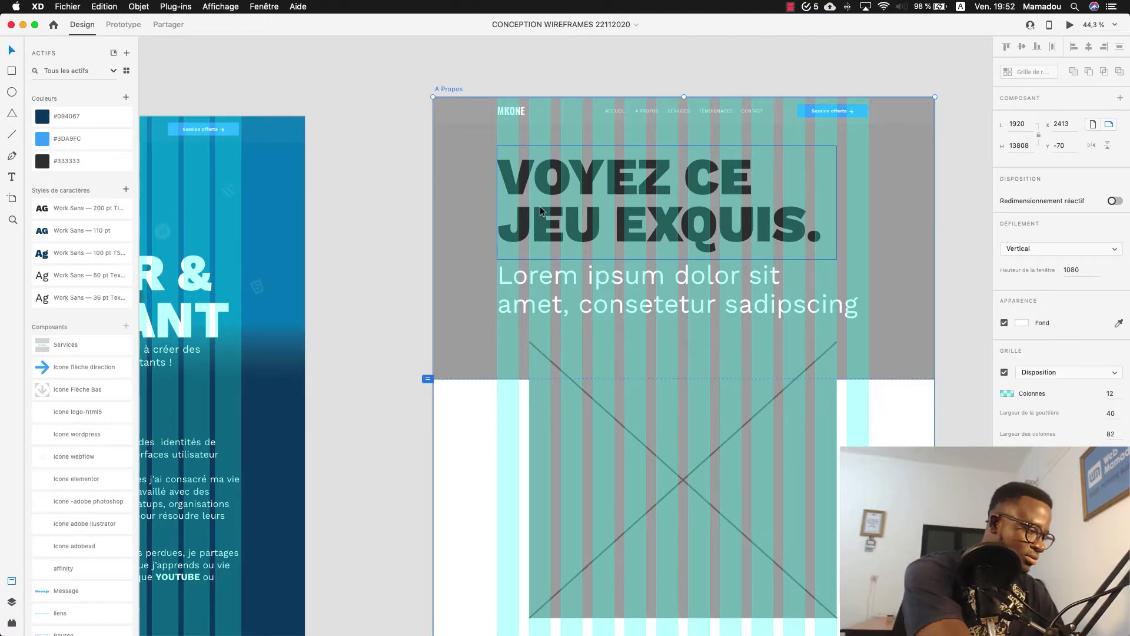
# Replace the hero subtitle with copy starting "Je suis un designer autodidacte" and apply the Work Sans — 110 pt character style to the heading.
pyautogui.click(727, 250)
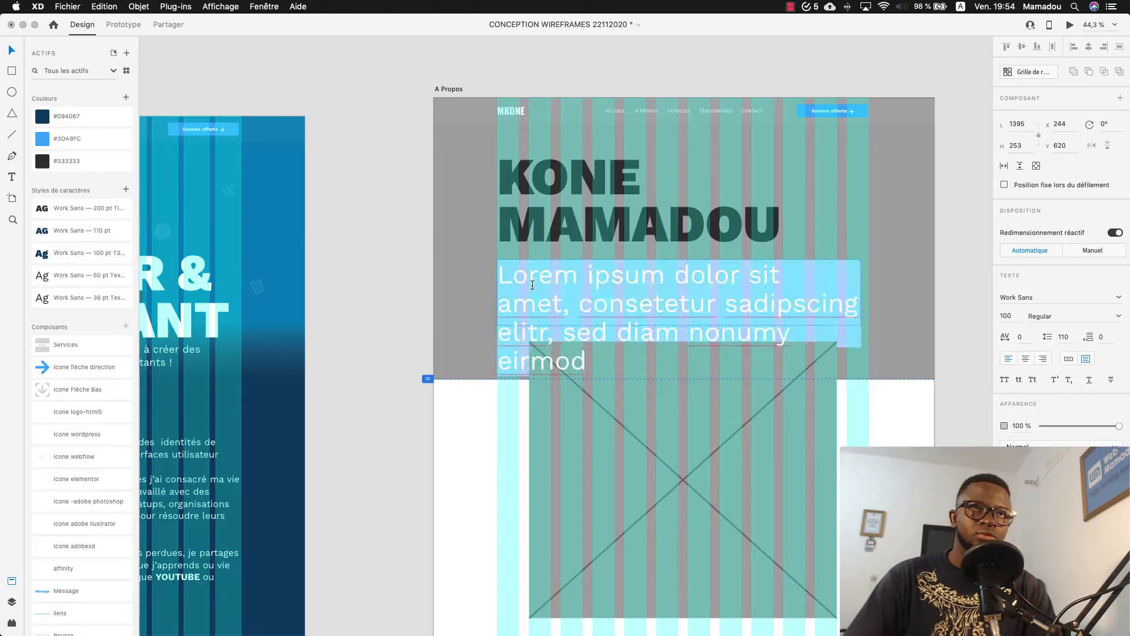
pyautogui.write('Je suis un designer autodidacte, qui créé des')
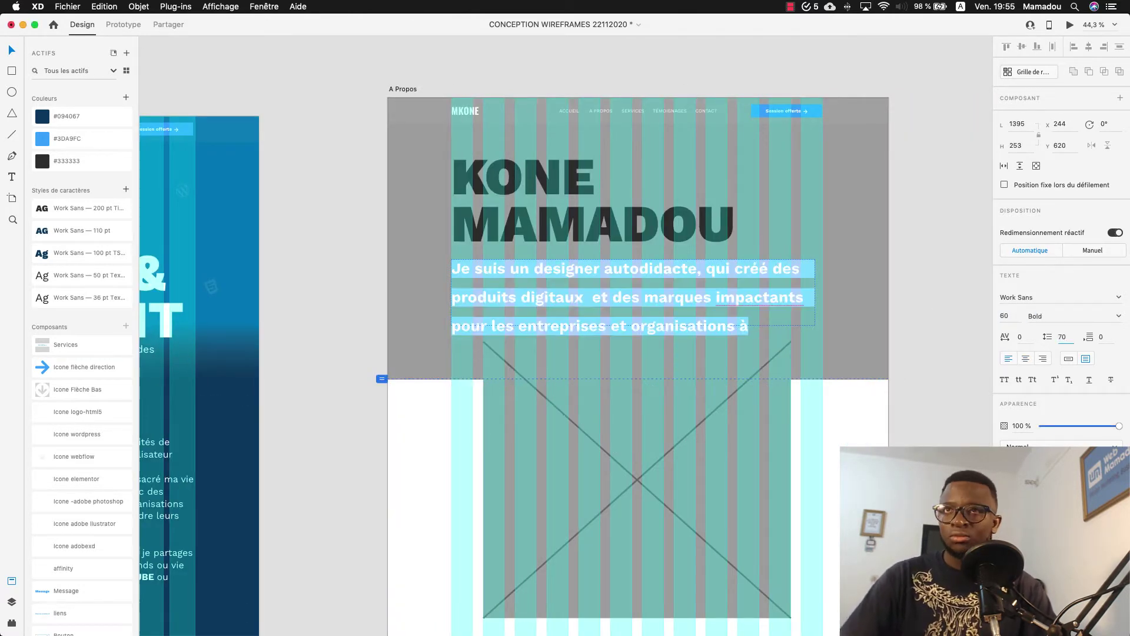
pyautogui.press('Escape')
pyautogui.moveTo(816, 293); pyautogui.dragTo(810, 293)
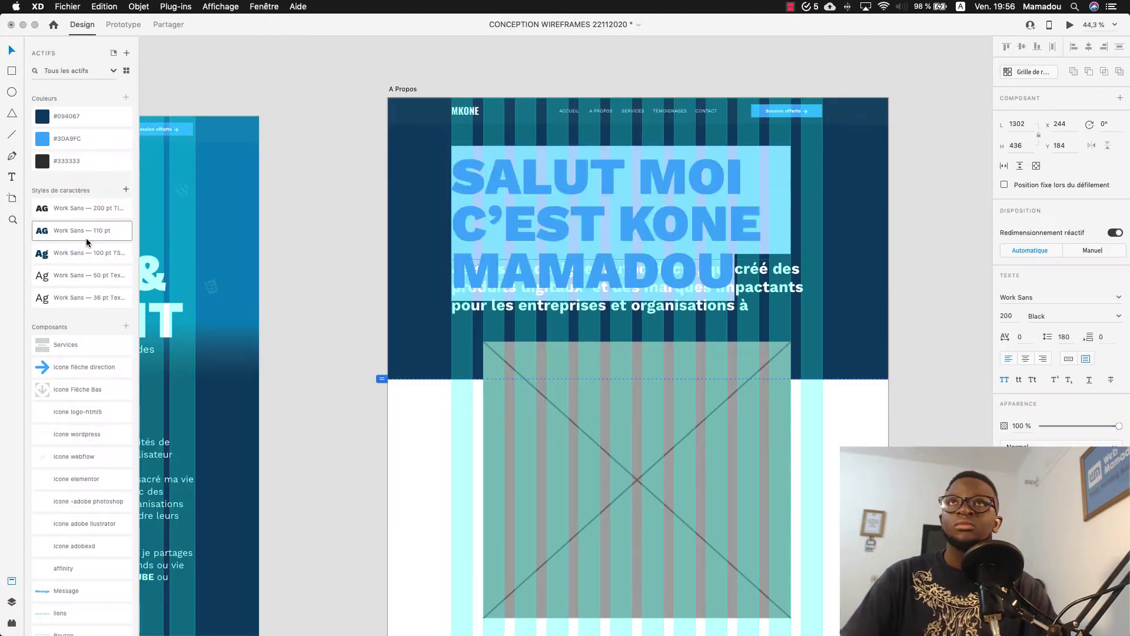
pyautogui.click(86, 231)
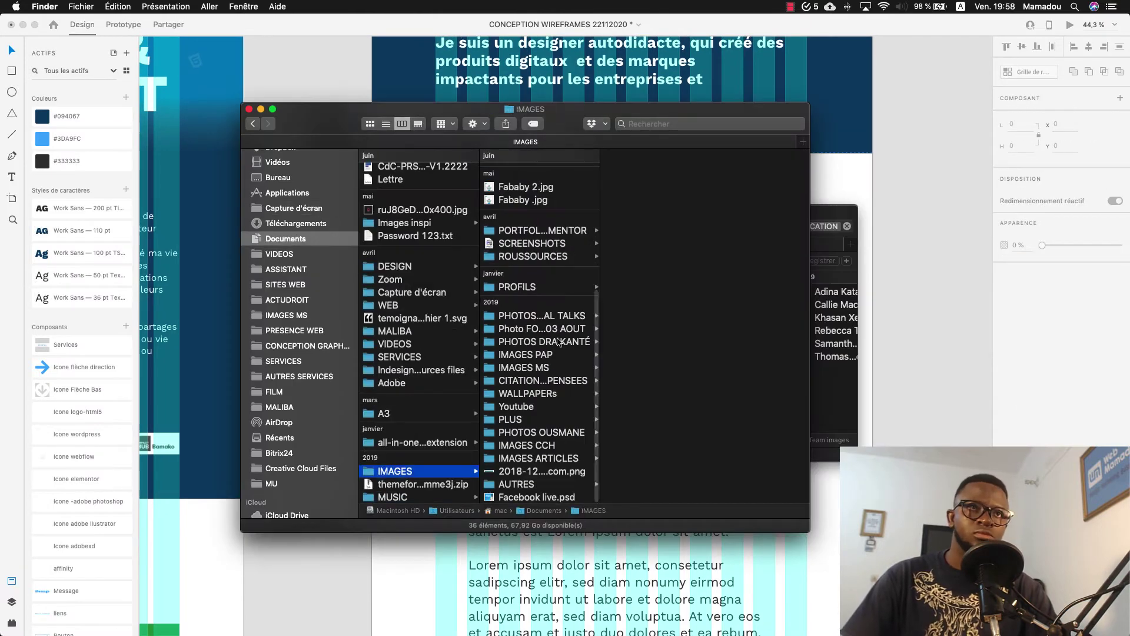
# Browse the image folders in Finder down to IMG_8429.jpg in the SHOOTING AOUT folder.
pyautogui.press('Down')
pyautogui.press('Down')
pyautogui.press('Down')
pyautogui.press('Down')
pyautogui.press('Down')
pyautogui.press('Down')
pyautogui.press('Down')
pyautogui.press('Down')
pyautogui.press('Down')
pyautogui.press('Down')
pyautogui.press('Down')
pyautogui.press('Down')
pyautogui.press('Down')
pyautogui.press('Down')
pyautogui.press('Down')
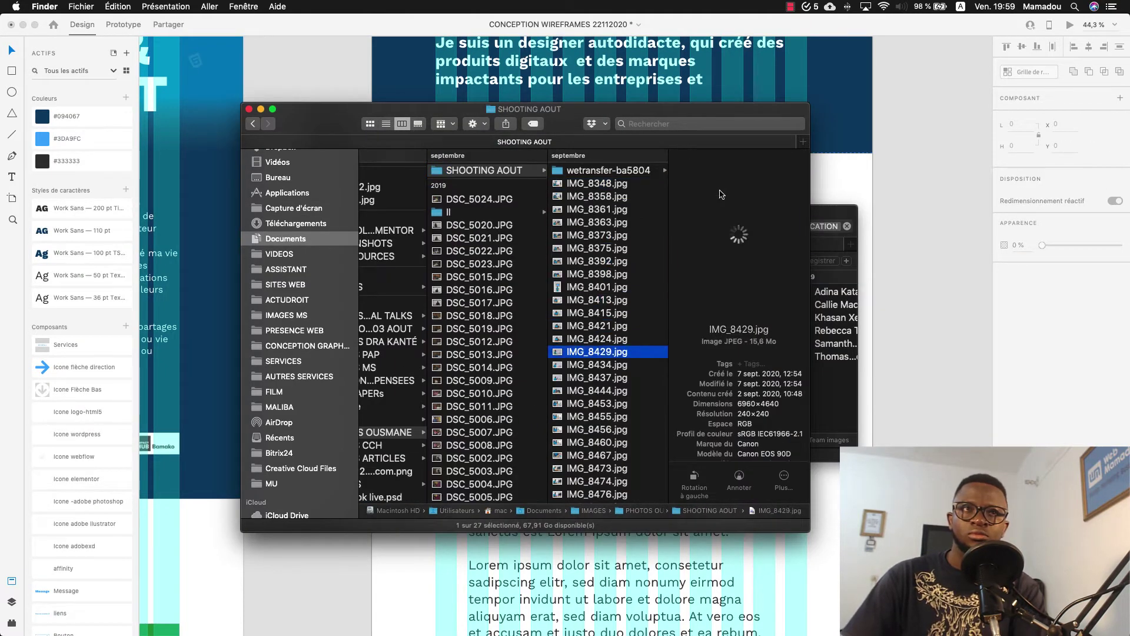
# Preview the photos from IMG_8429.jpg onward, past IMG_8460.jpg, to choose a portrait for the hero section.
pyautogui.press('space')
pyautogui.press('Down')
pyautogui.press('Down')
pyautogui.press('Down')
pyautogui.press('Down')
pyautogui.press('Down')
pyautogui.press('Down')
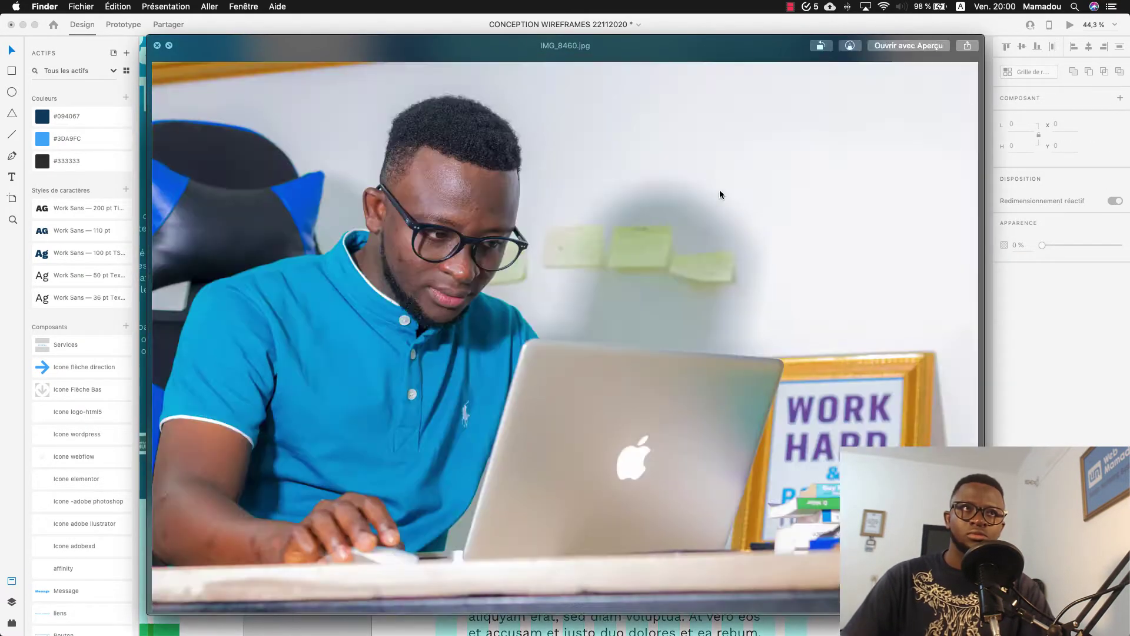
pyautogui.press('space')
pyautogui.press('Down')
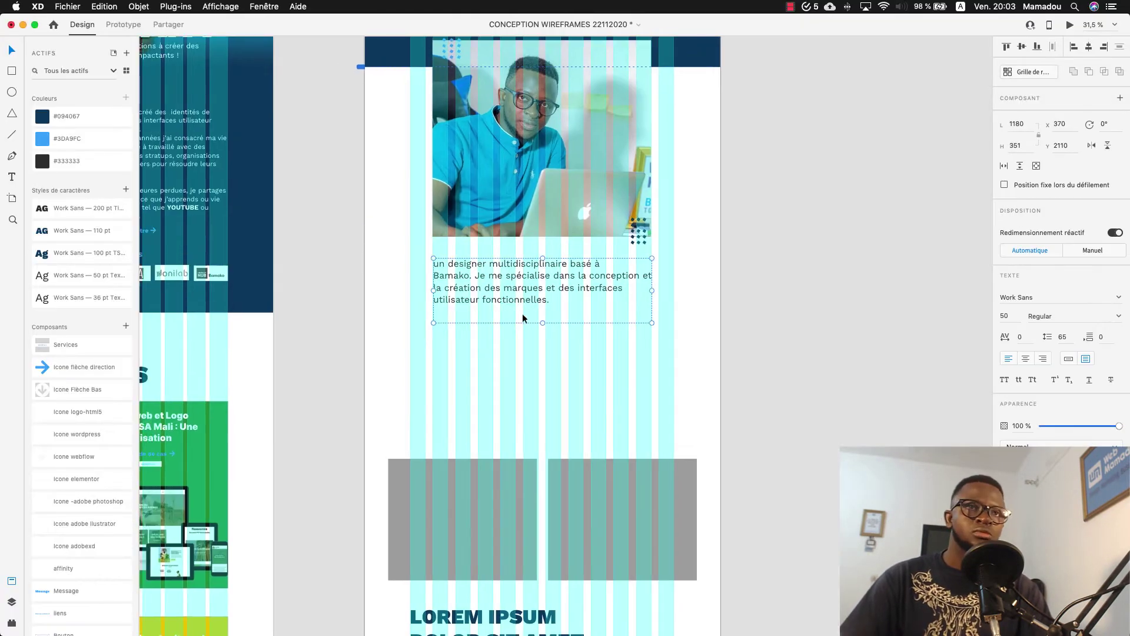
# Delete the duplicate centred "Un petit histoire, ça vous dit ?" heading above the two grey image placeholders.
pyautogui.scroll(5, 522, 318)
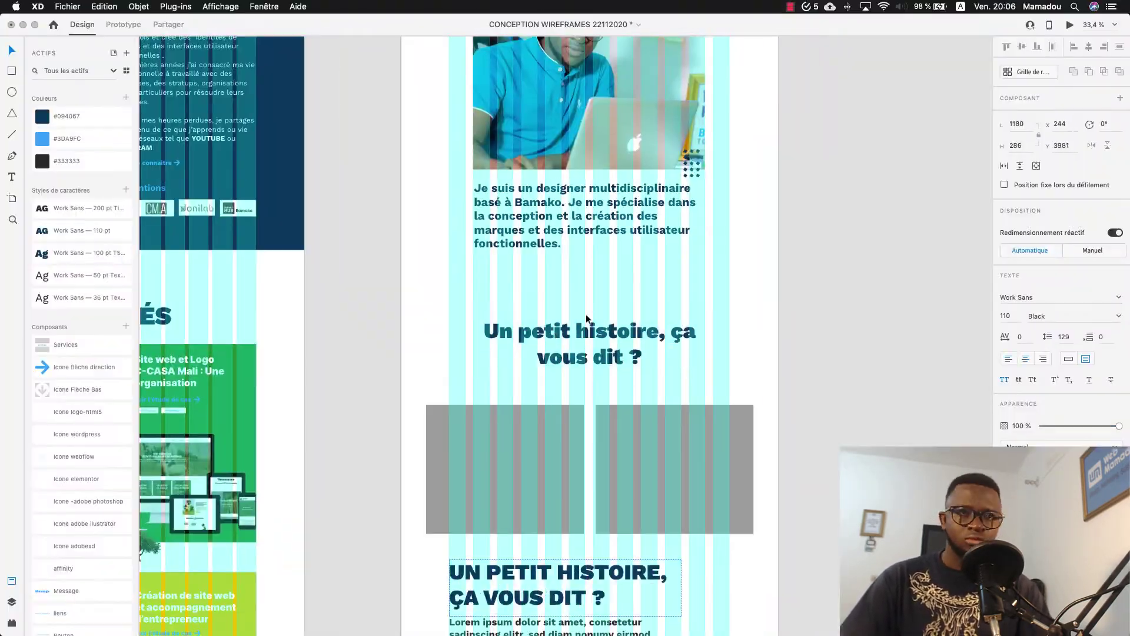
pyautogui.press('Delete')
pyautogui.scroll(-5, 472, 274)
pyautogui.scroll(-3, 564, 221)
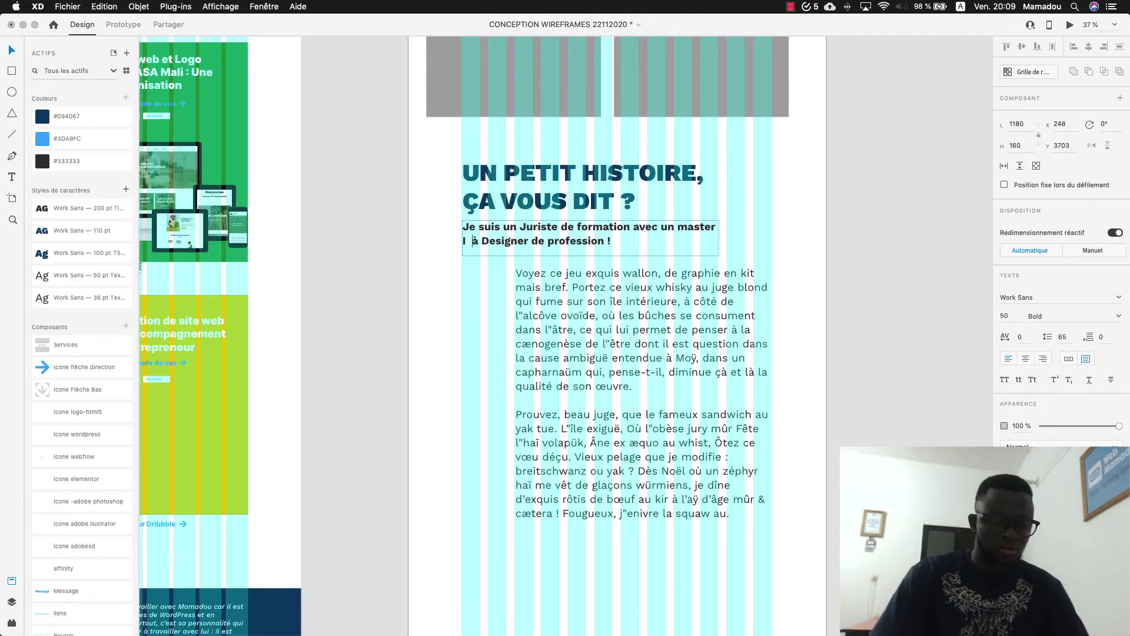
# Add the Medium article's passage to the story paragraph in Adobe XD, starting with "En 2014, j’ai fait la connaissance de l’univers du web".
pyautogui.press('super+Tab')
pyautogui.press('super+Tab')
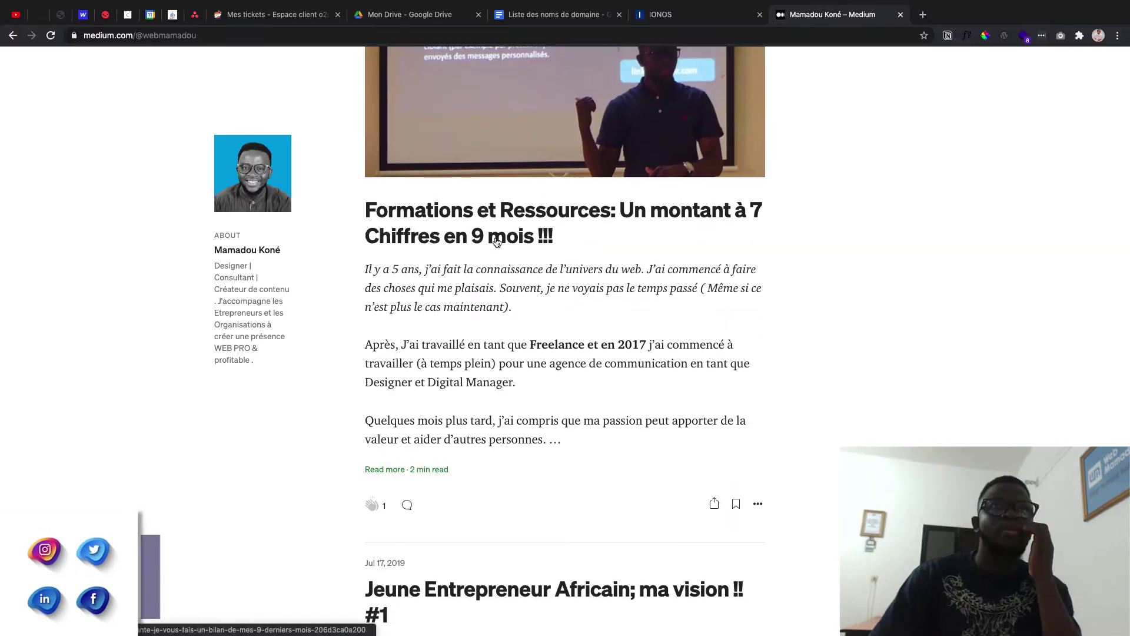
pyautogui.scroll(5, 546, 342)
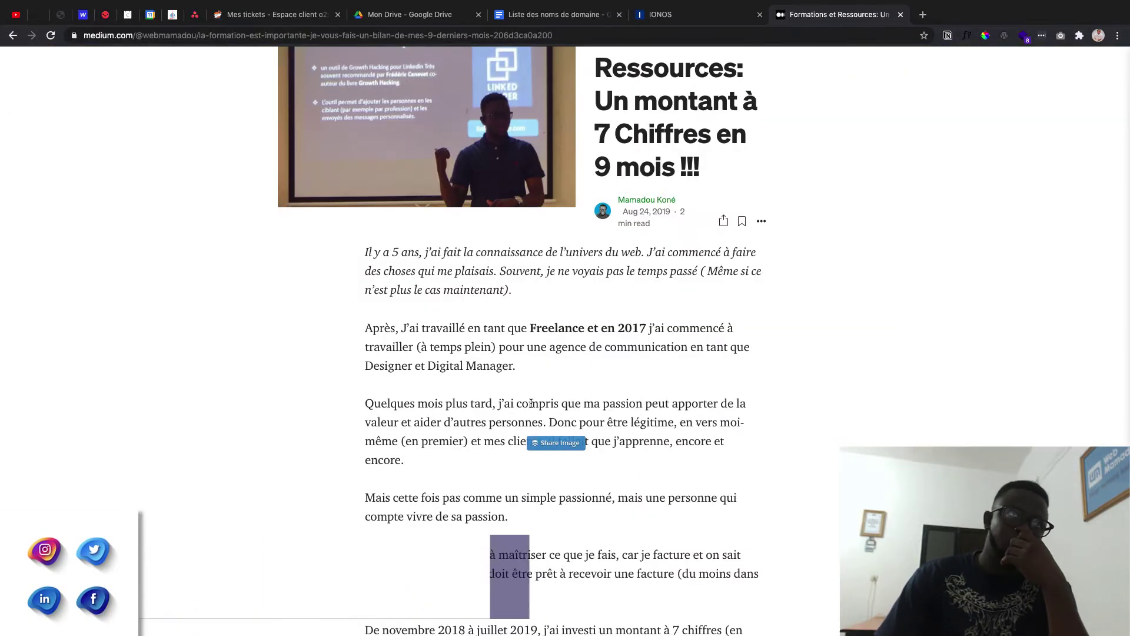
pyautogui.scroll(-3, 546, 342)
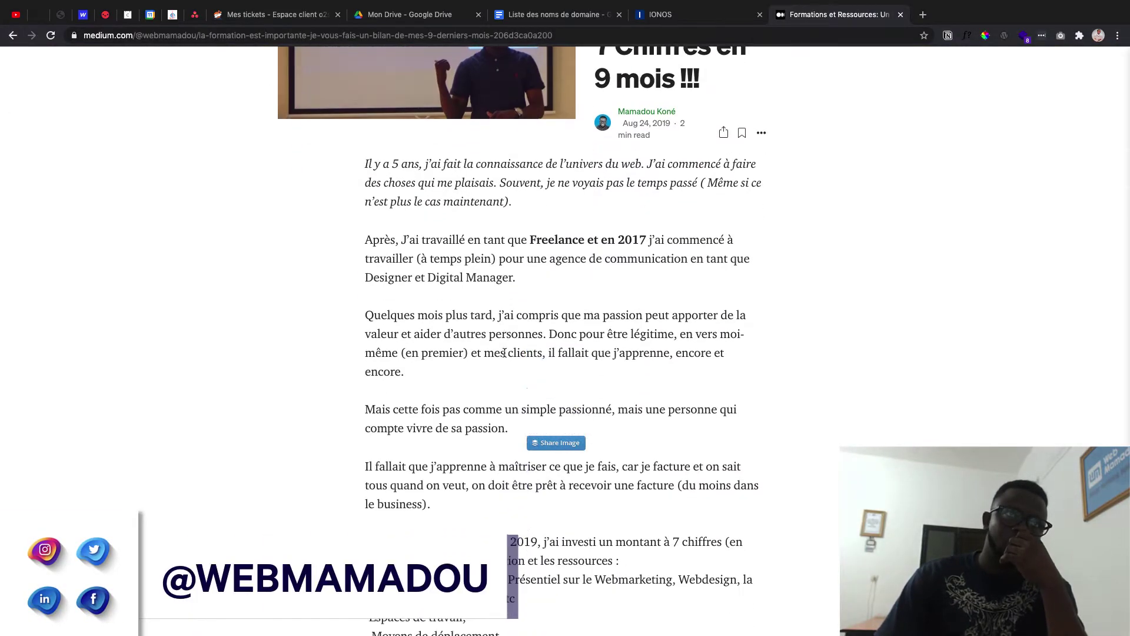
pyautogui.press('super+Tab')
pyautogui.write('En 2014, j’ai fait la connaissance de l’univers du web. J’ai commencé à faire des choses qui me plaisais. Souvent, je ne voyais pas le temps passé ( Même si ce n’est plus le cas maintenant). Après, J’ai travaillé en tant que Freelance et en 2017 j’ai commencé à travailler (à temps plein) pour une agence de communication en tant que Designer et Digital Manager.')
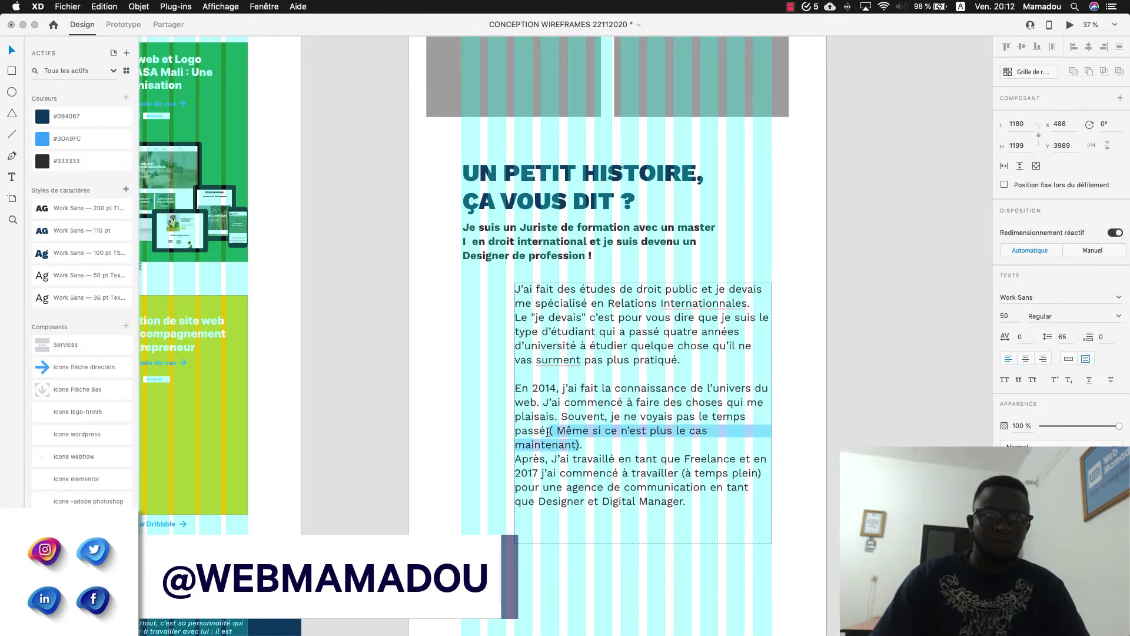
# Replace the dark blue band's placeholder text with the Notion copy beginning "Je me fixe comme mission de vous accompagner".
pyautogui.scroll(-10, 544, 432)
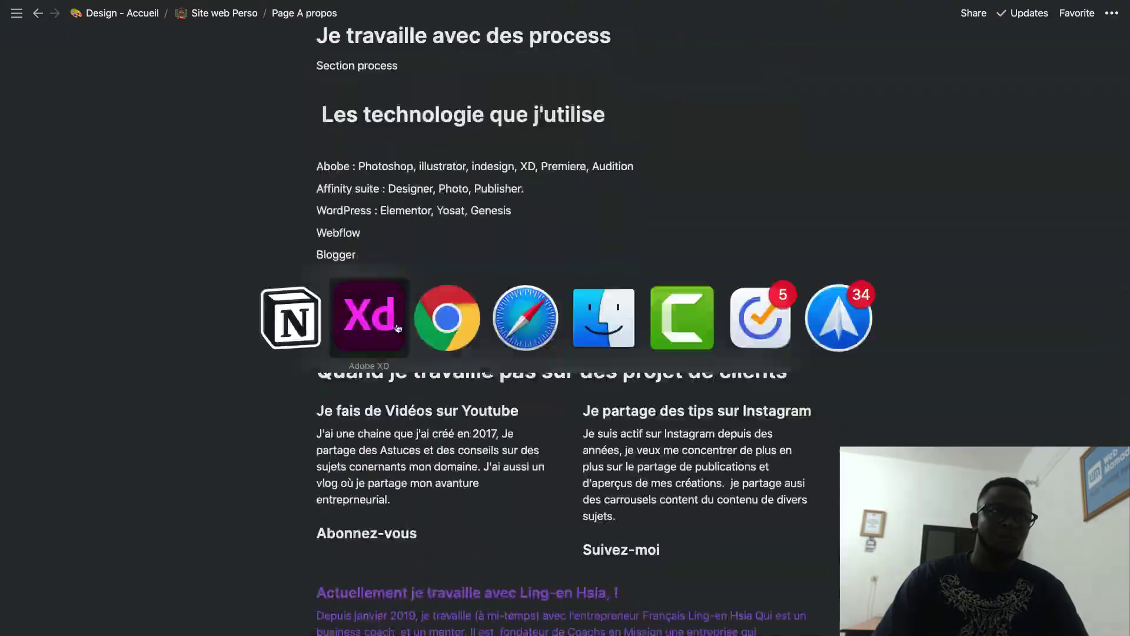
pyautogui.scroll(15, 565, 318)
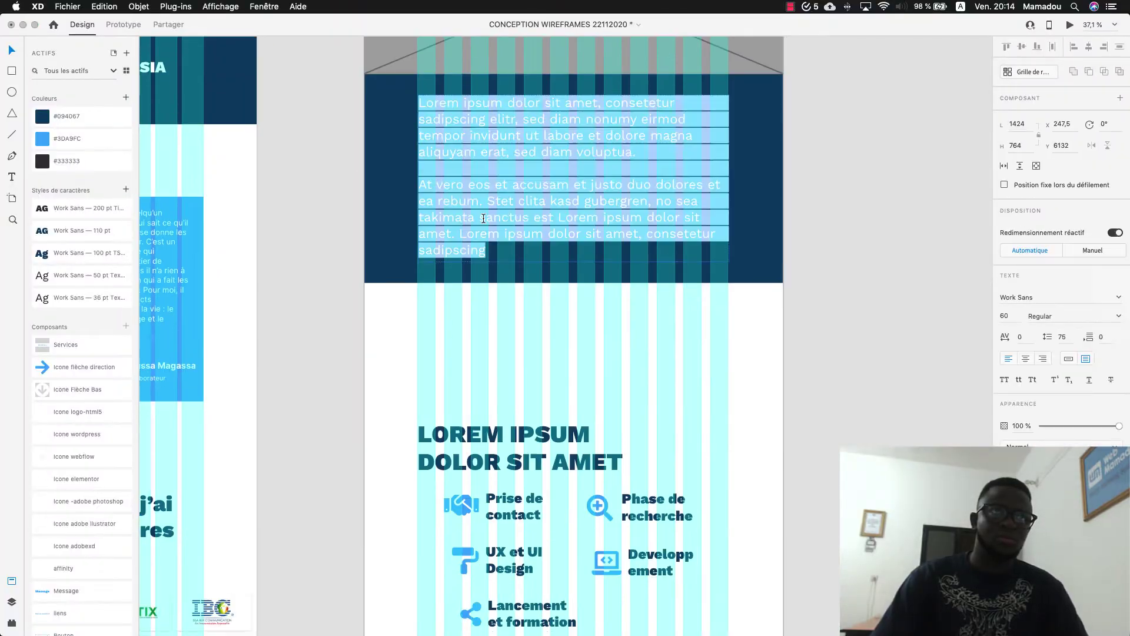
pyautogui.write("Je me fixe comme mission de vous accompagner dans la croissance de votre entreprise ou Organisations en vous aidant à créer une expérience en ligne plus professionnelle et profitable.  Ces dernières années, mon travail à été apprécié par pas mal de personnes avec qui j'ai collaboré.  J'ai travaillé avec des entreprises comme : Issa Ber Communication, **Donilab**, Massala Média, 30 Minutes** Communication et aussi avec des organisations comme ONG AMEED, **C-CASA Mali**, MaliMark et des start-ups – **Doctix** – **Smart-market** (e-commerce) et des professionnels.")
pyautogui.moveTo(594, 326); pyautogui.dragTo(622, 326)
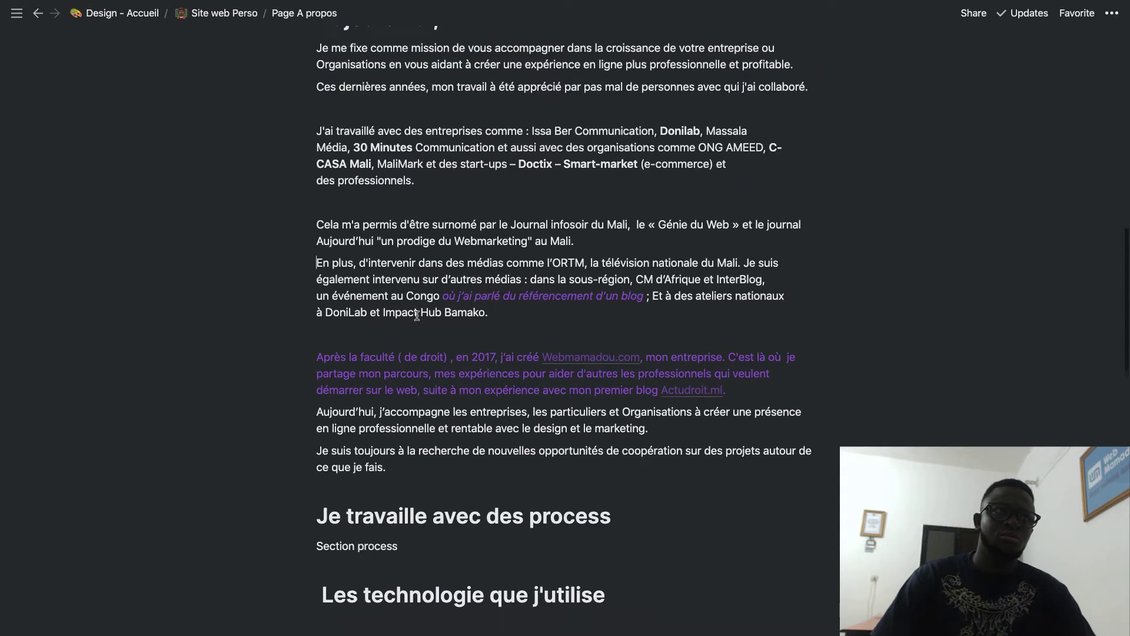
# Copy the Notion paragraph beginning "Cela m'a permis d'être surnomé" into the dark blue band's text in Adobe XD.
pyautogui.scroll(-2, 437, 291)
pyautogui.scroll(3, 438, 291)
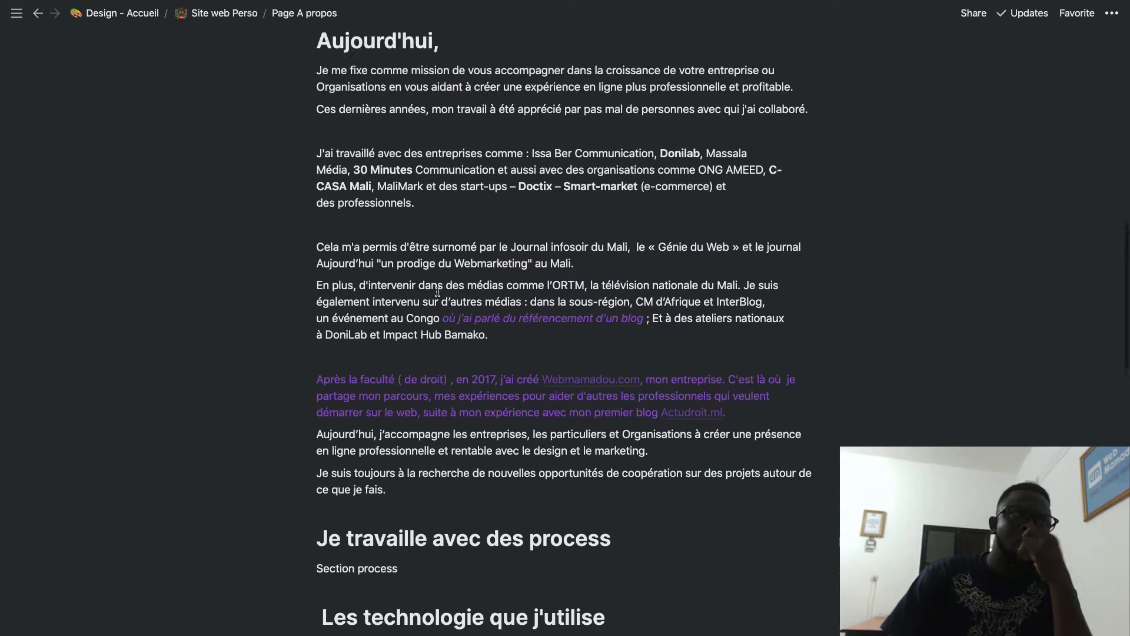
pyautogui.scroll(-1, 438, 291)
pyautogui.moveTo(317, 214); pyautogui.dragTo(574, 231)
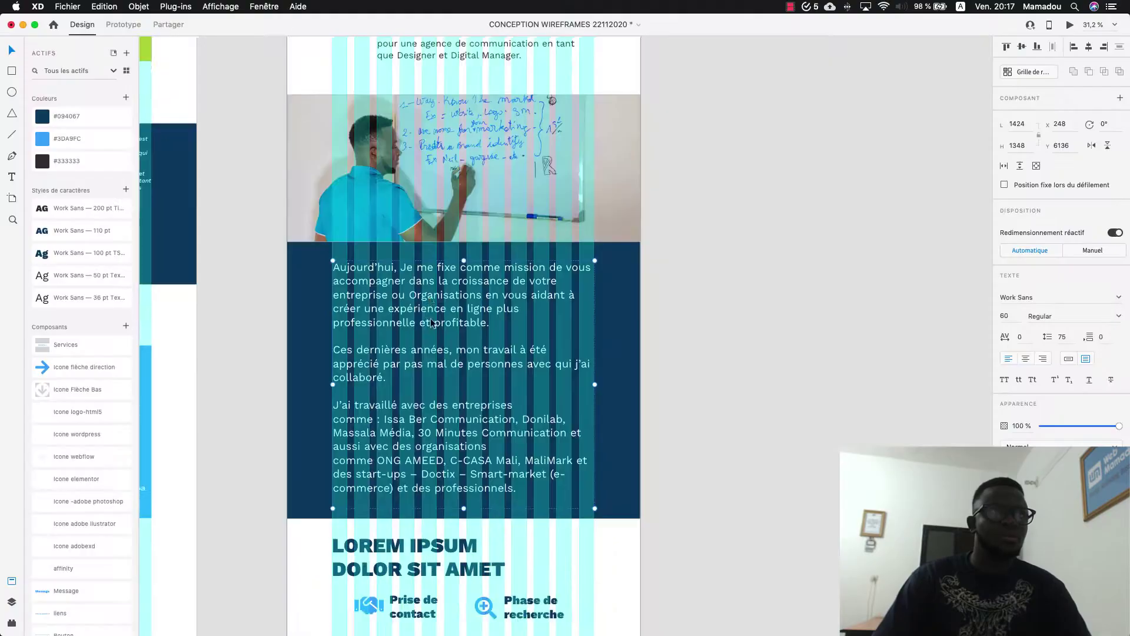
pyautogui.scroll(-2, 380, 318)
pyautogui.doubleClick(383, 261)
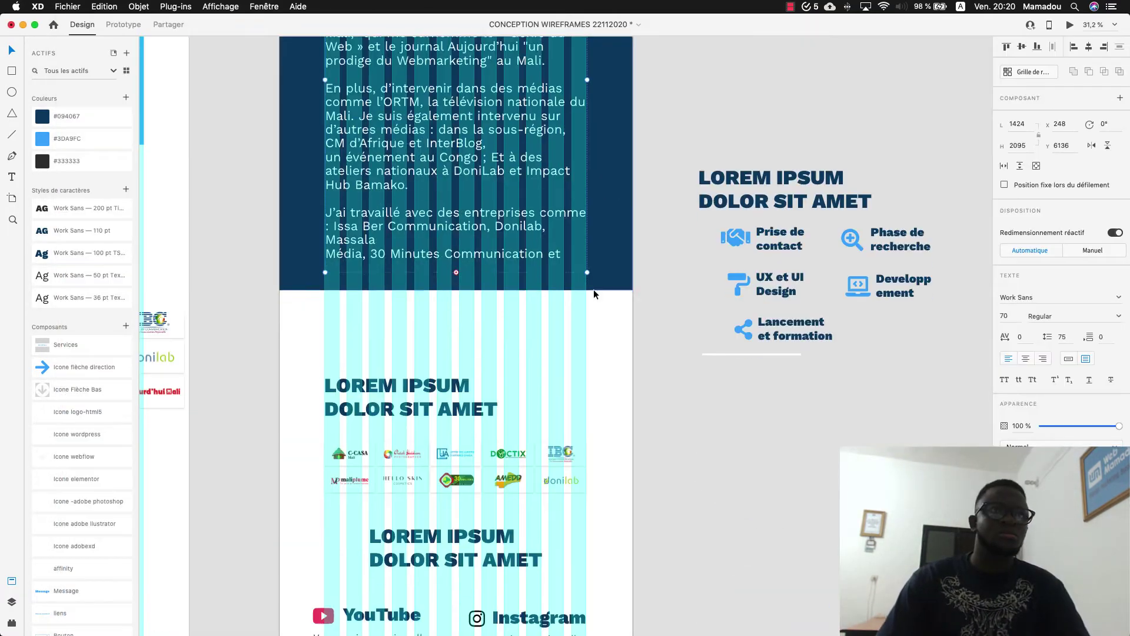
# Reword the heading above the YouTube and Instagram columns as "Je suis aussi un créateur de contenu".
pyautogui.scroll(-1, 543, 369)
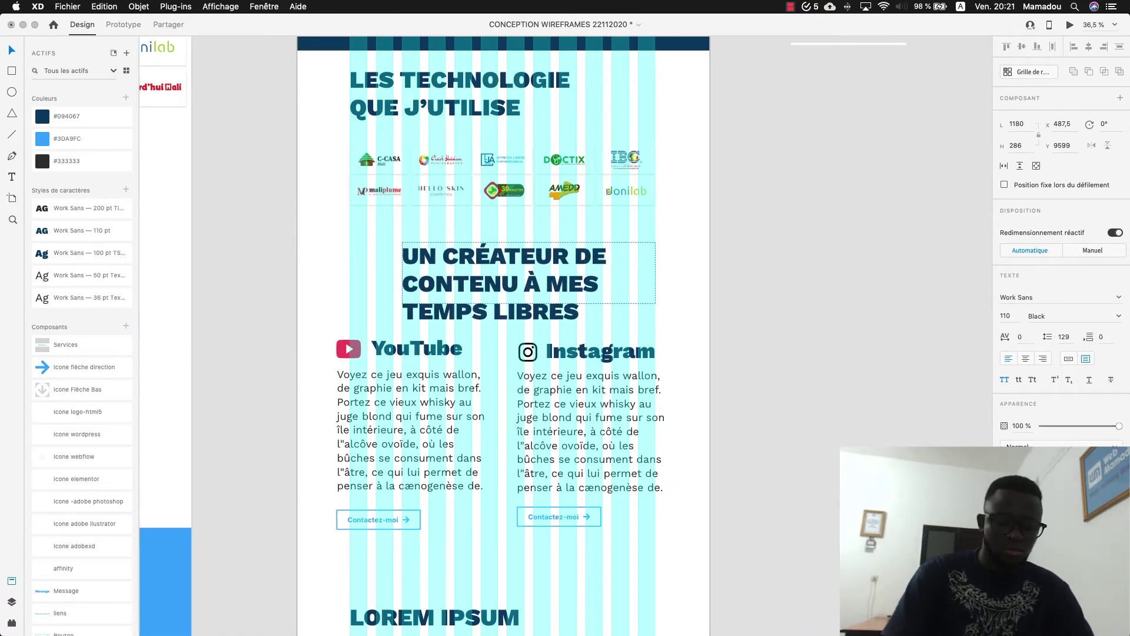
pyautogui.press('super+a')
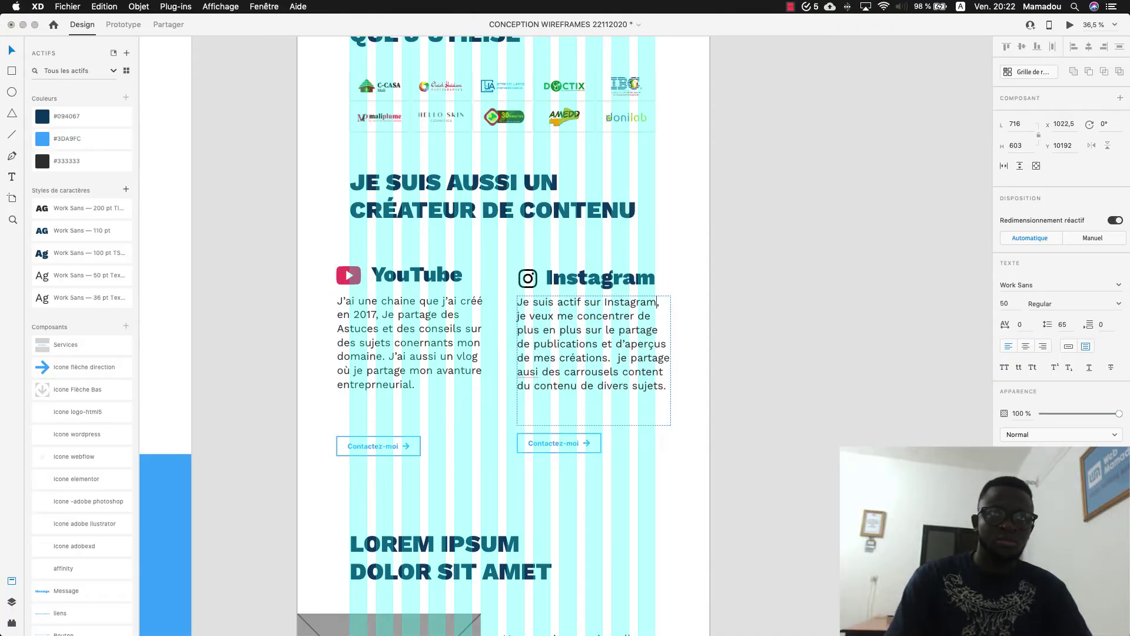
# Move the YouTube and Instagram columns' Contactez-moi buttons up closer beneath their paragraphs.
pyautogui.hscroll(2, 489, 336)
pyautogui.moveTo(383, 445); pyautogui.dragTo(383, 407)
pyautogui.click(401, 278)
pyautogui.moveTo(528, 443); pyautogui.dragTo(523, 427)
# Relabel the YouTube column's button "Abonnez-vous" and the Instagram column's button "Suivez-moi".
pyautogui.scroll(5, 383, 421)
pyautogui.doubleClick(430, 394)
pyautogui.write('Abonnez-vous')
pyautogui.doubleClick(676, 410)
pyautogui.write('Suivez-moi')
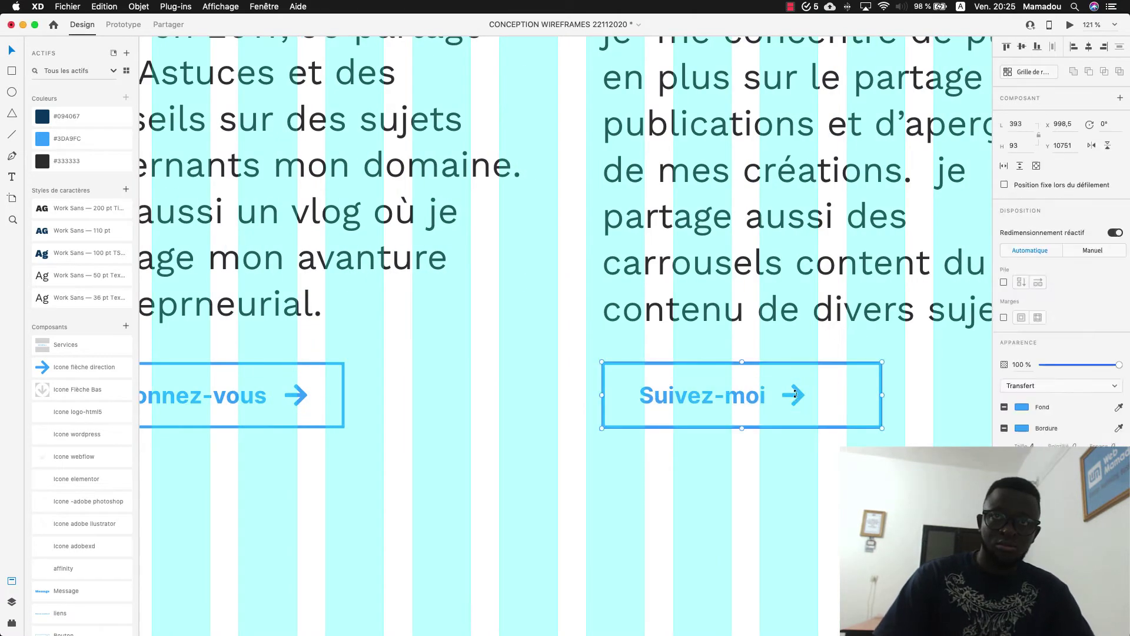
# Reword the heading below the YouTube and Instagram columns as "Je travail à mi-temps avec" followed by the entrepreneur's full name.
pyautogui.hscroll(-3, 333, 394)
pyautogui.click(333, 394)
pyautogui.scroll(-5, 333, 394)
pyautogui.doubleClick(530, 313)
pyautogui.write('JE TRAVAIL À MI-TEMPS AVEC LING-EN')
pyautogui.press('super+a')
pyautogui.click(88, 253)
pyautogui.write('Hsia')
pyautogui.press('Escape')
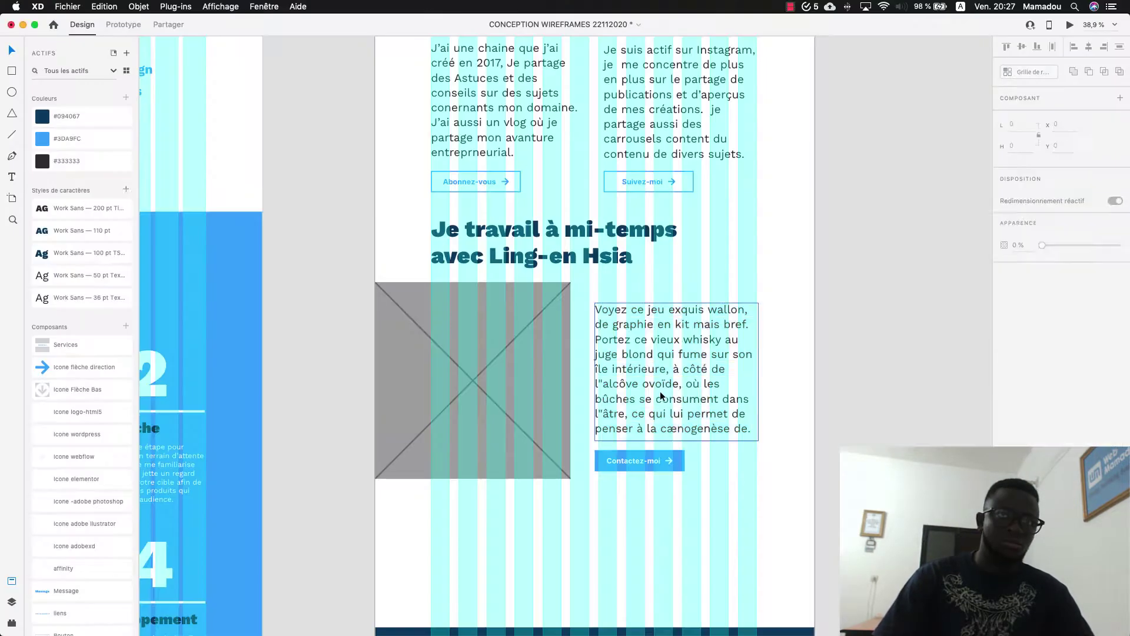
# Replace this section's placeholder paragraph with the copy beginning "Depuis janvier 2019", and stretch the image placeholder to 1464 wide beneath the heading.
pyautogui.write('Depuis janvier 2019, je travaille (à mi-temps) avec l’entrepreneur Français Ling-en Hsia Qui est un business coach  et un mentor. Il est fondateur de Coachs en Mission une entreprise qui accompagne le coachs à vivre de le leurs activités.')
pyautogui.moveTo(637, 459); pyautogui.dragTo(763, 365)
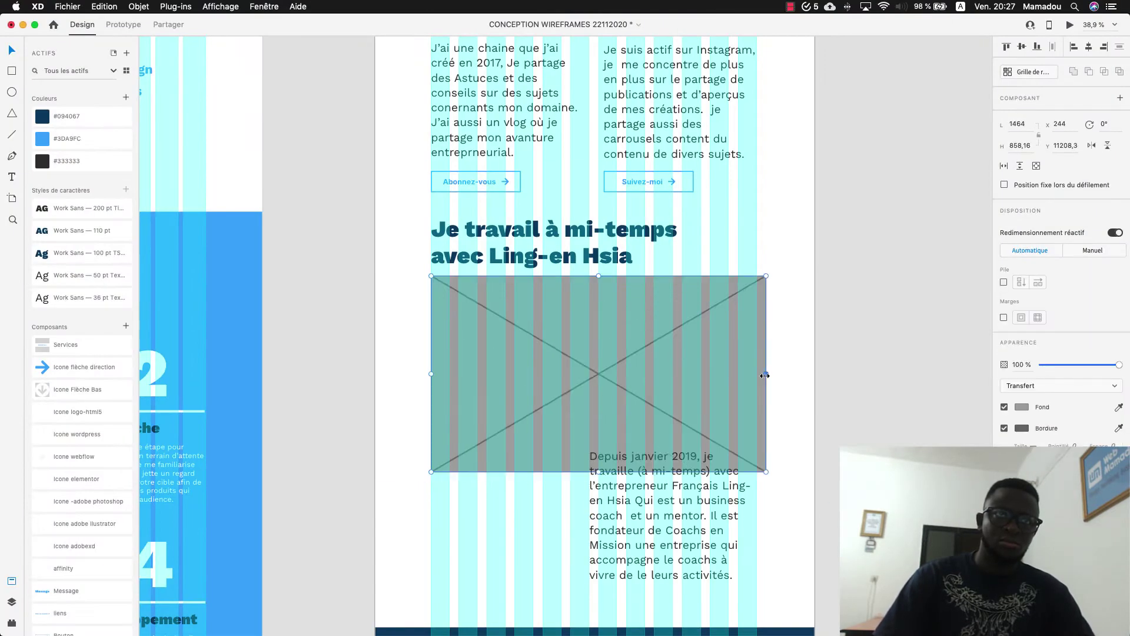
# Add a second text column beginning "Là, j'accompagne dans partie le support", with a Découvre ici button centred beneath both columns.
pyautogui.scroll(-10, 588, 365)
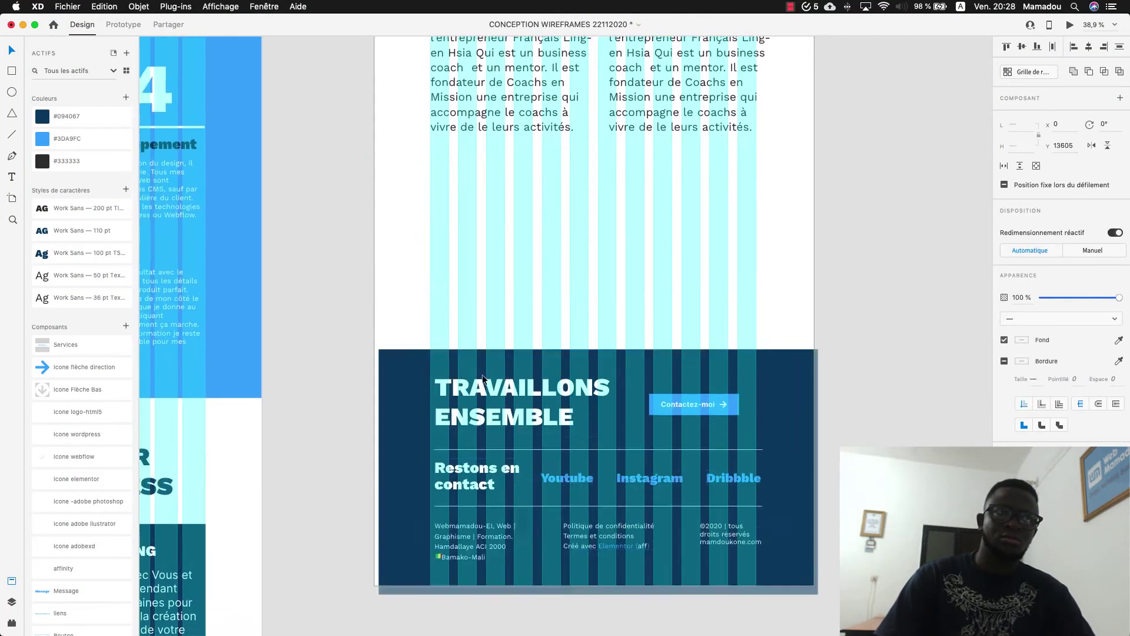
pyautogui.click(487, 288)
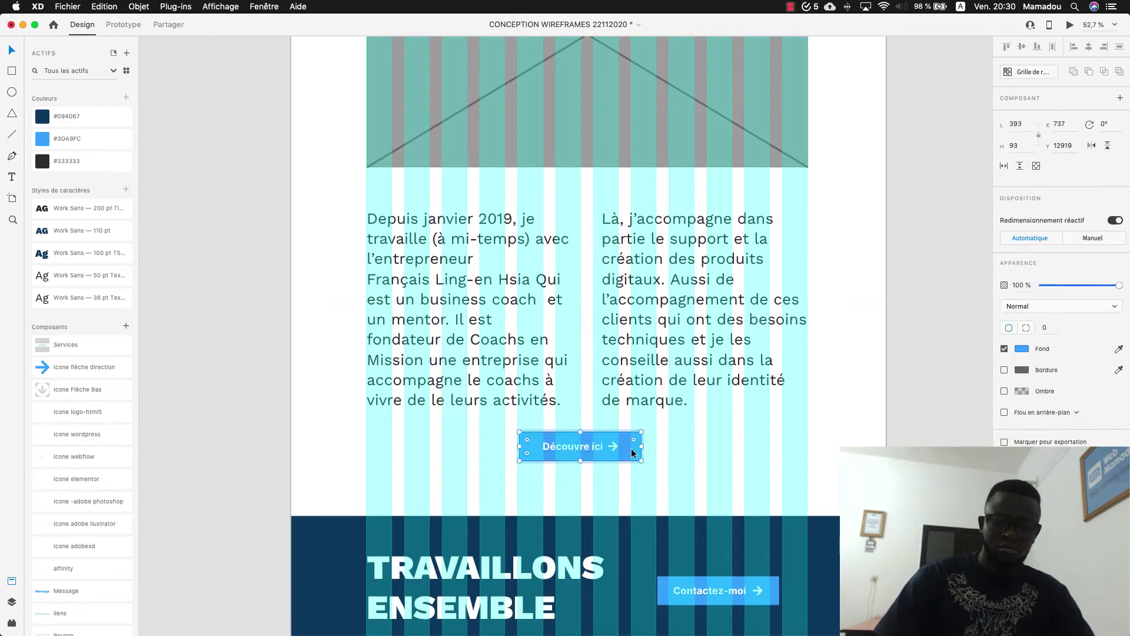
# Undo the latest edits to the Découvre ici button, and restore them.
pyautogui.press('super+z')
pyautogui.press('super+z')
pyautogui.press('super+z')
pyautogui.press('super+z')
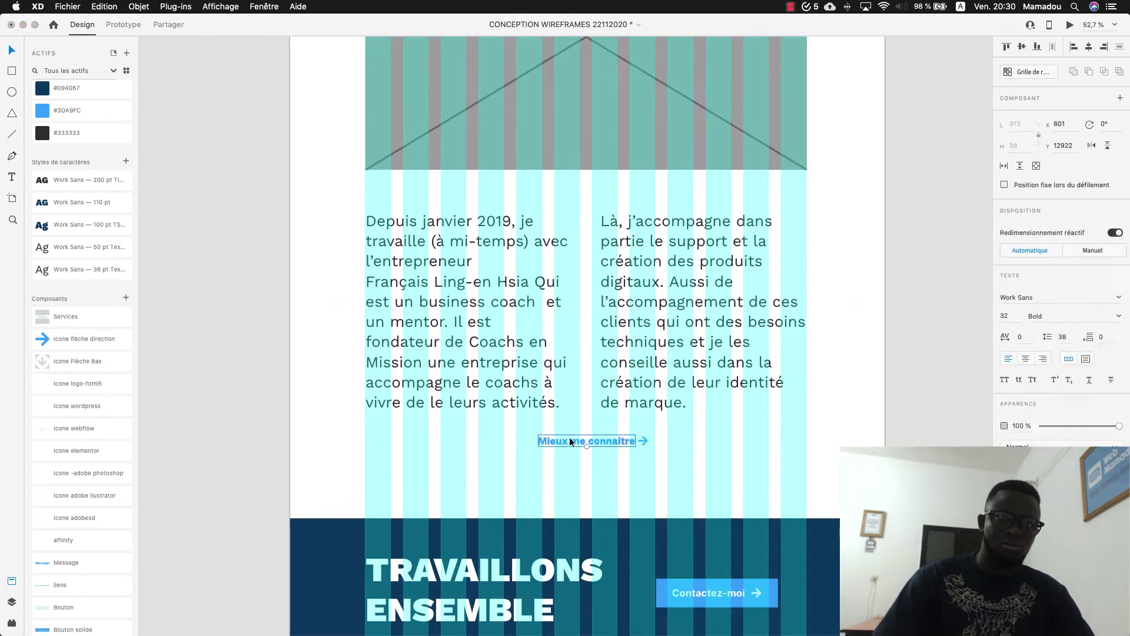
pyautogui.press('super+shift+z')
# Fill the wide image placeholder under the "Je travail à mi-temps" heading with a photo from Finder.
pyautogui.press('super+Tab')
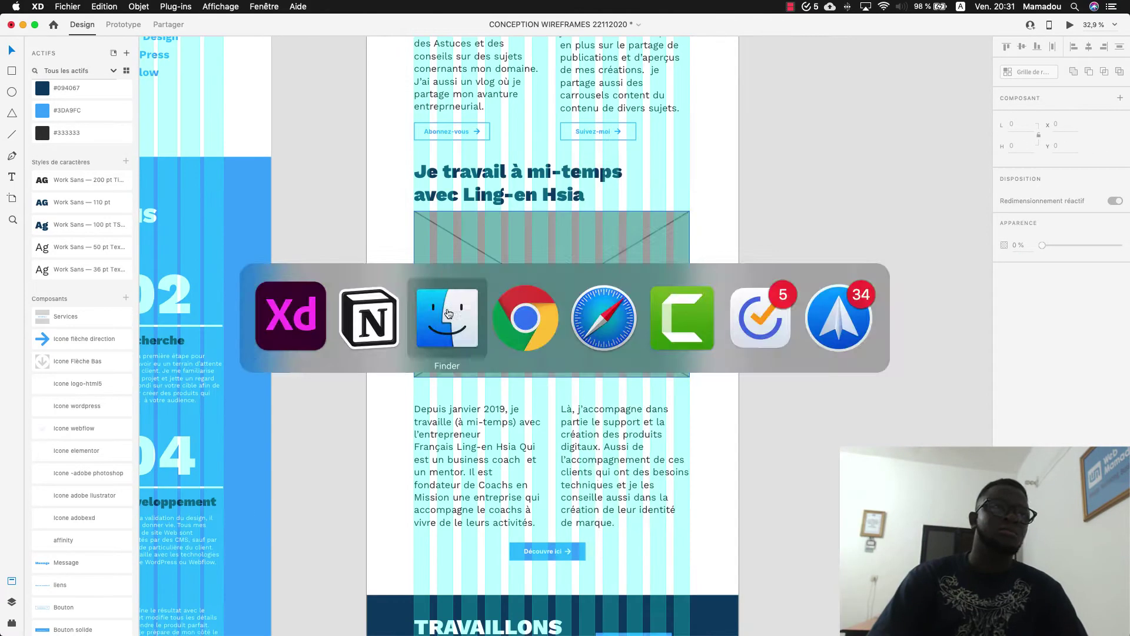
pyautogui.moveTo(1077, 416); pyautogui.dragTo(559, 343)
pyautogui.click(558, 343)
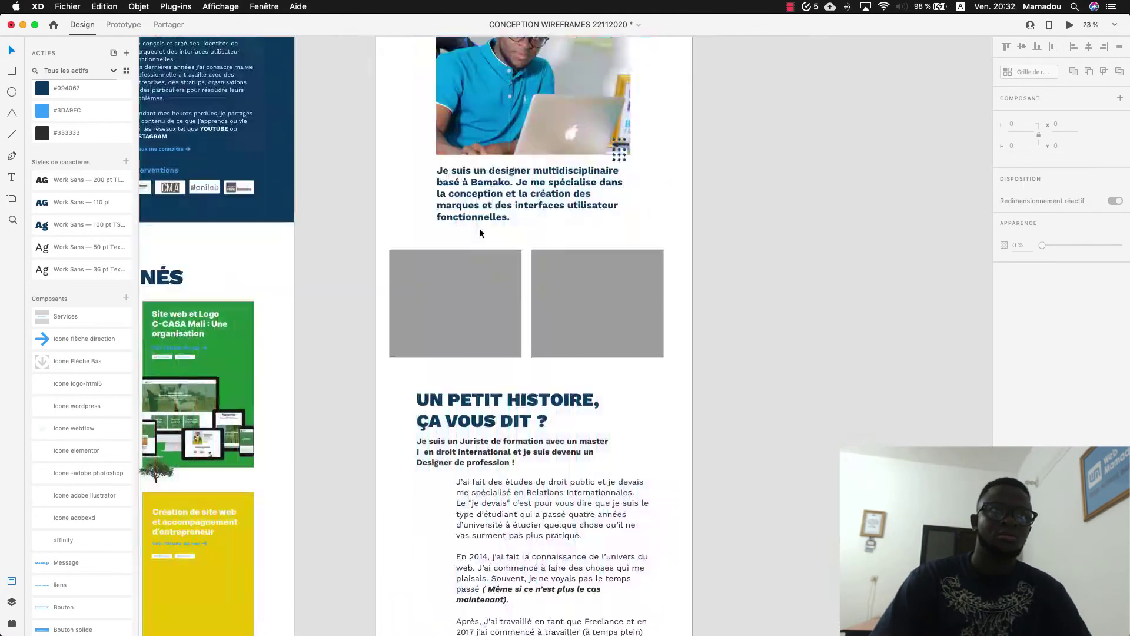
# Find the Les MIENS photo folder within IMAGES in Finder and fill the first grey placeholder below the intro with a portrait.
pyautogui.press('super+Tab')
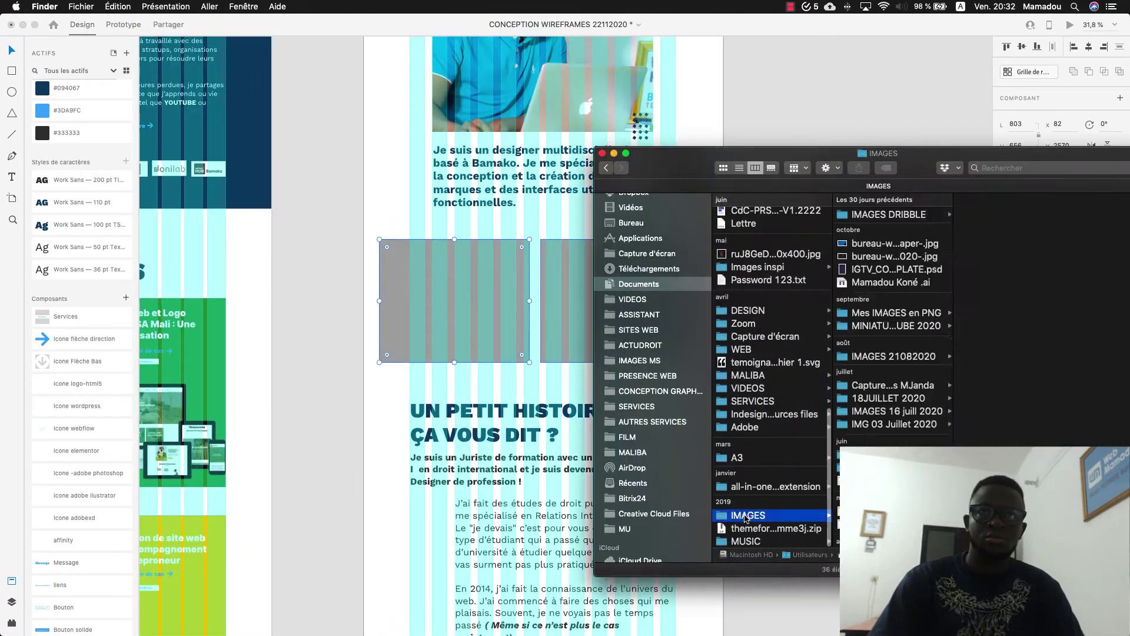
pyautogui.scroll(-10, 888, 376)
pyautogui.click(890, 490)
pyautogui.click(987, 243)
pyautogui.click(966, 254)
pyautogui.click(963, 383)
pyautogui.click(845, 257)
pyautogui.click(930, 215)
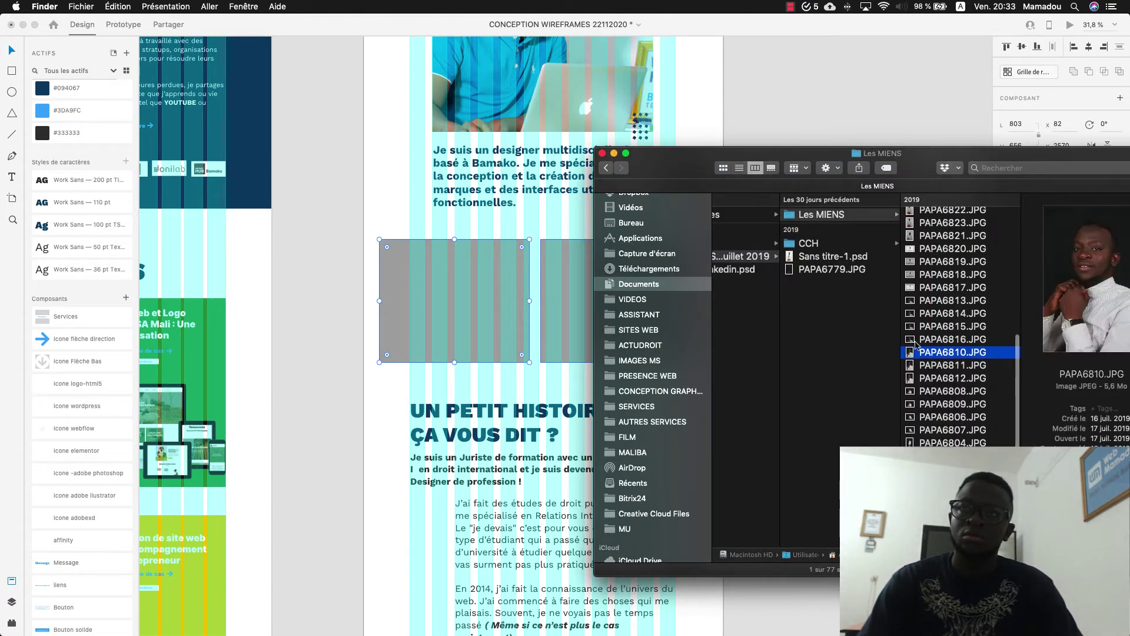
pyautogui.moveTo(895, 366); pyautogui.dragTo(530, 350)
# Fill the second grey placeholder with another portrait from Finder and shift the photo downward inside its frame.
pyautogui.press('super+Tab')
pyautogui.click(883, 414)
pyautogui.moveTo(883, 414); pyautogui.dragTo(618, 313)
pyautogui.doubleClick(618, 306)
pyautogui.moveTo(619, 300); pyautogui.dragTo(618, 333)
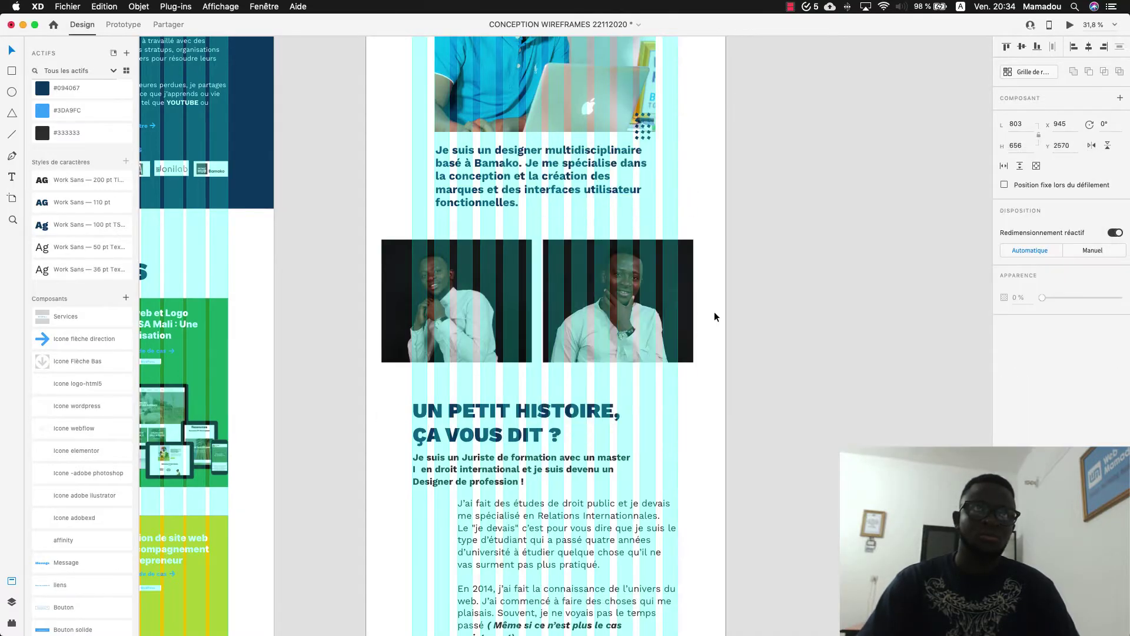
pyautogui.press('Escape')
# Reword the hero subtitle to start with "Un designer autodidacte" and end with "entreprises et organisations.".
pyautogui.scroll(-15, 526, 361)
pyautogui.scroll(12, 527, 361)
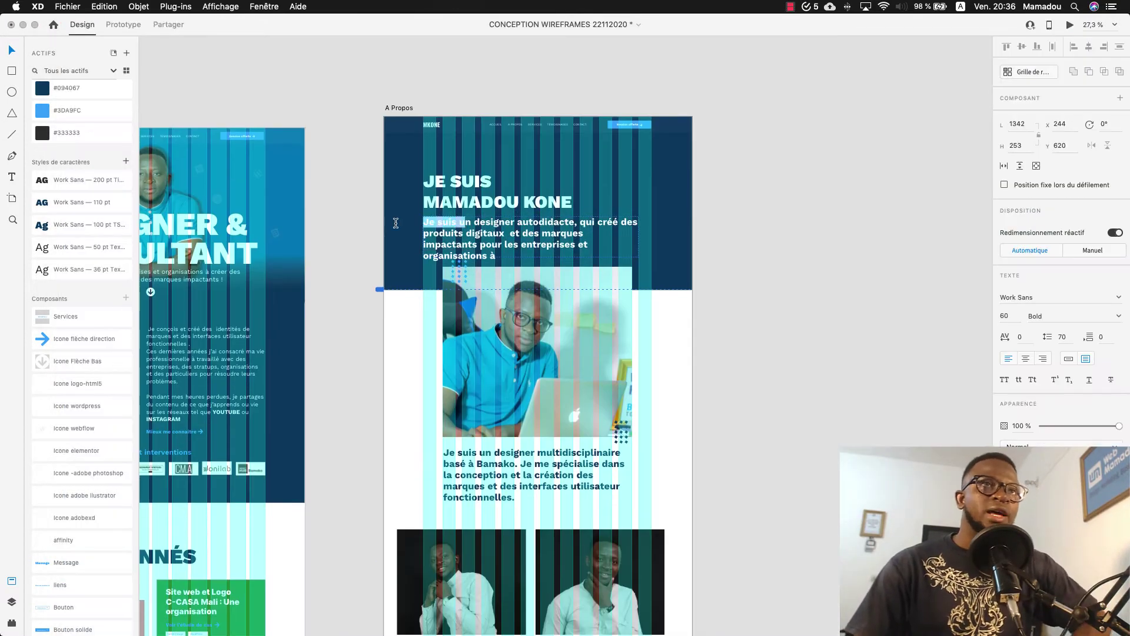
pyautogui.write('U')
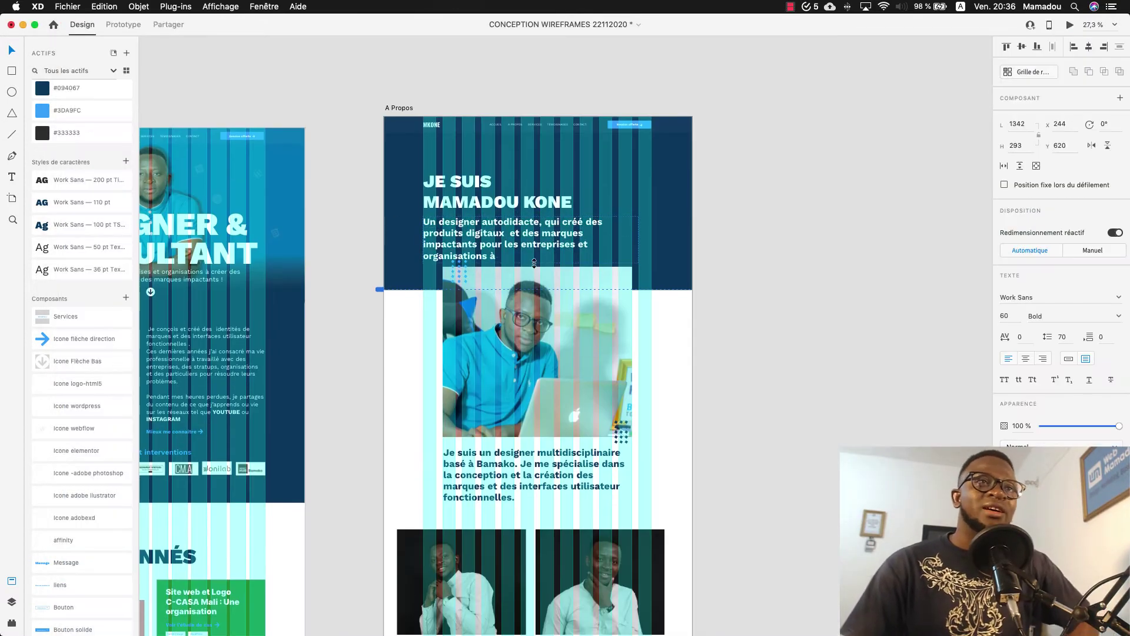
pyautogui.write('.')
pyautogui.scroll(-5, 469, 164)
pyautogui.scroll(5, 470, 164)
pyautogui.press('Escape')
pyautogui.click(972, 58)
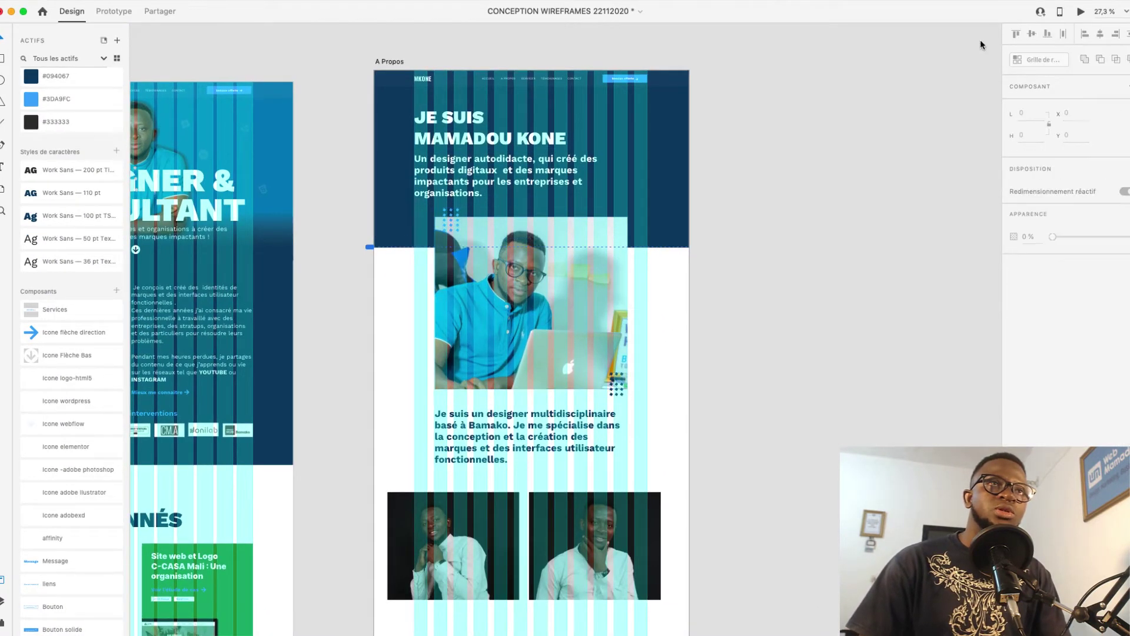
# Preview the À propos page and examine the hero, intro text, portraits and story heading, and close the preview.
pyautogui.click(1085, 13)
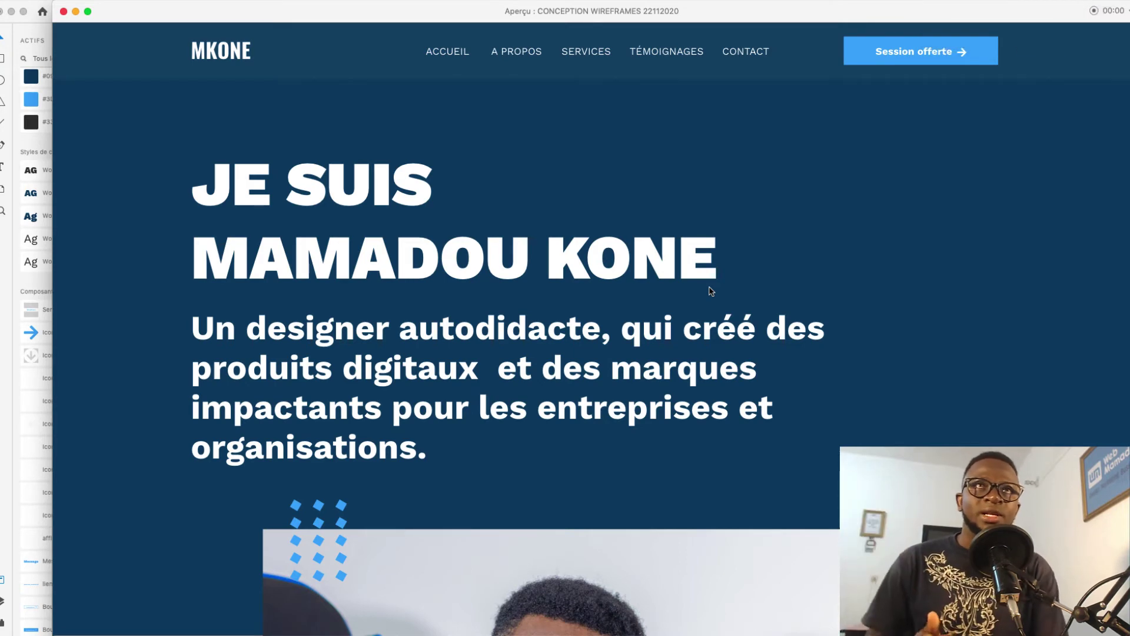
pyautogui.scroll(-10, 747, 322)
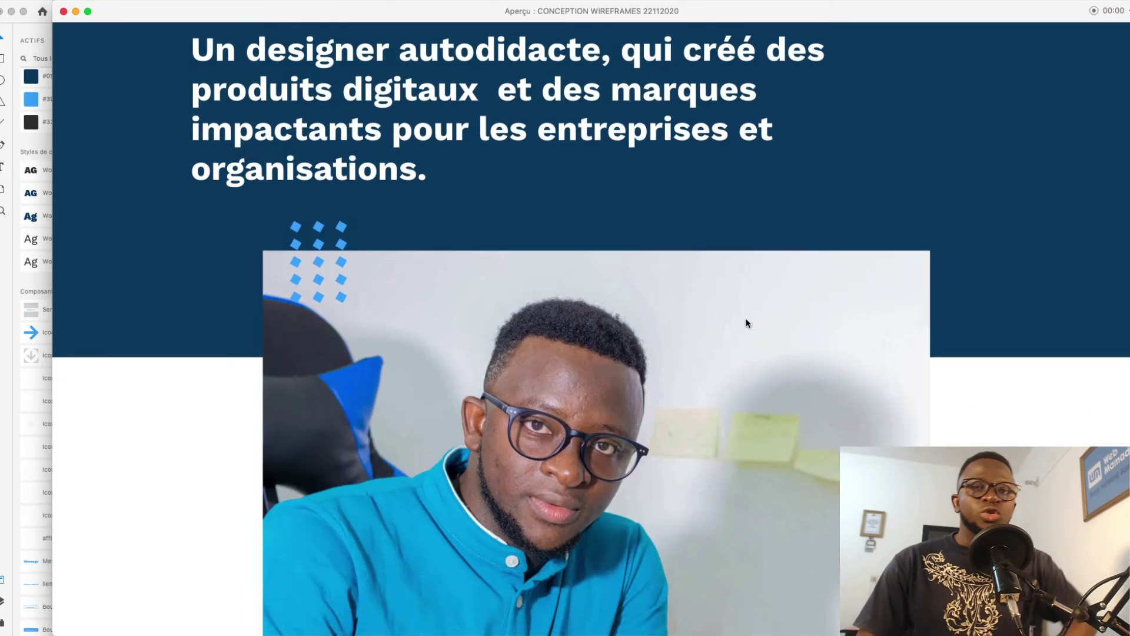
pyautogui.scroll(-10, 747, 323)
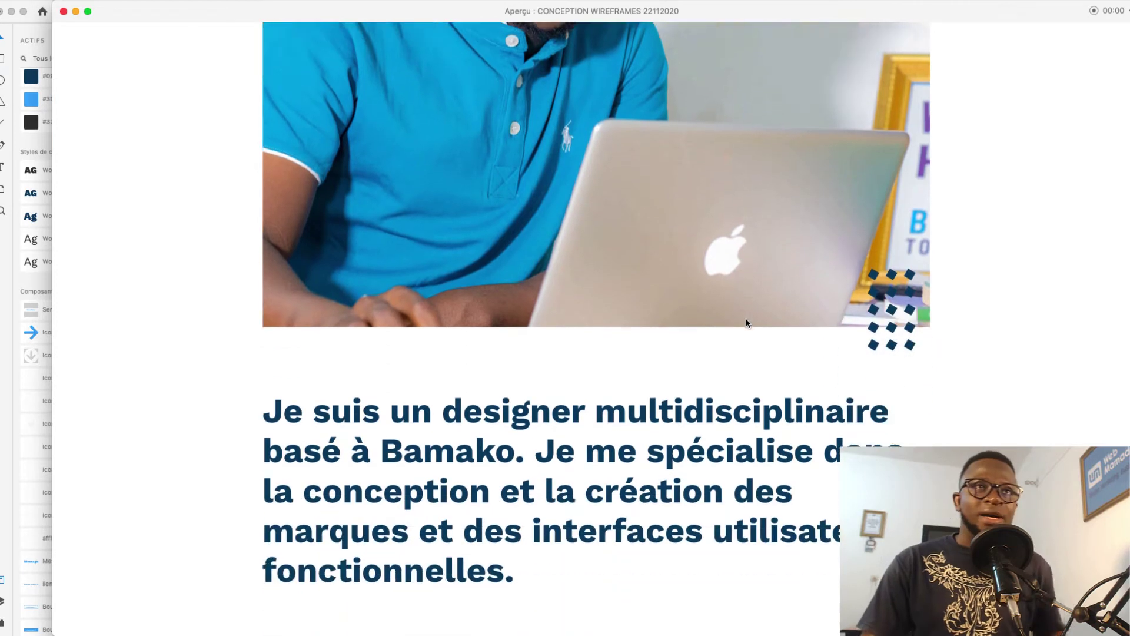
pyautogui.scroll(1, 746, 323)
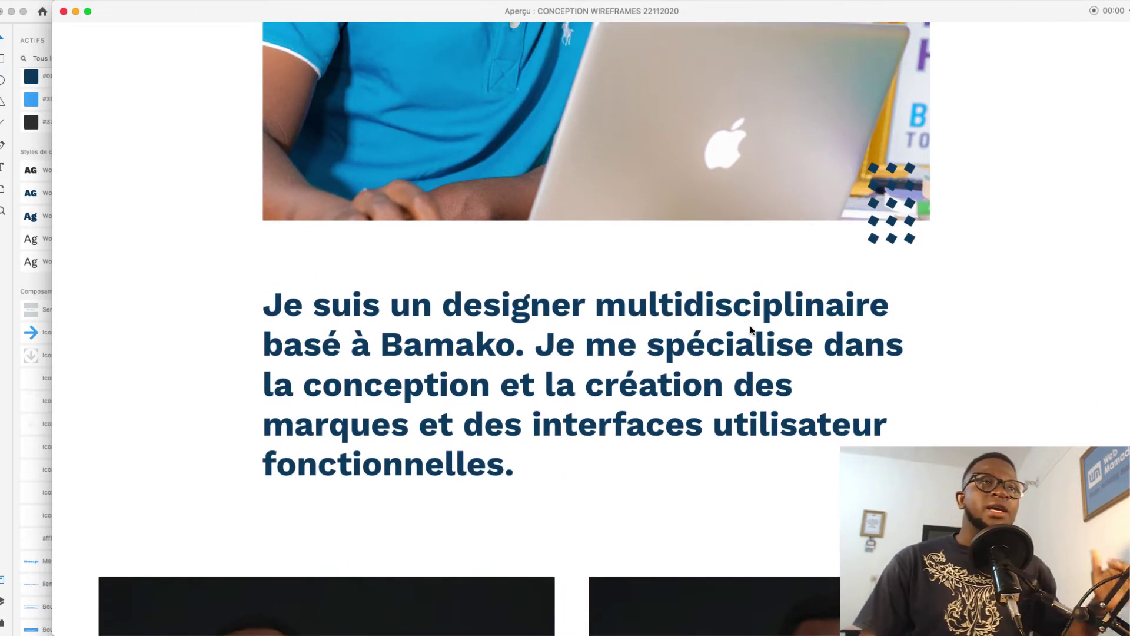
pyautogui.scroll(-3, 751, 330)
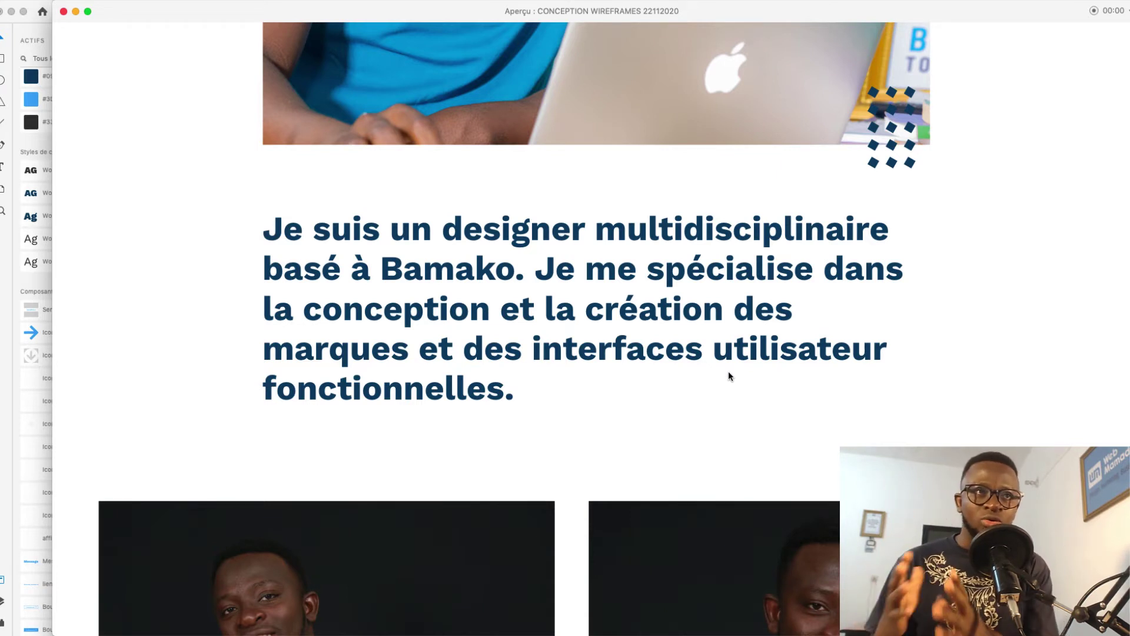
pyautogui.scroll(-6, 735, 371)
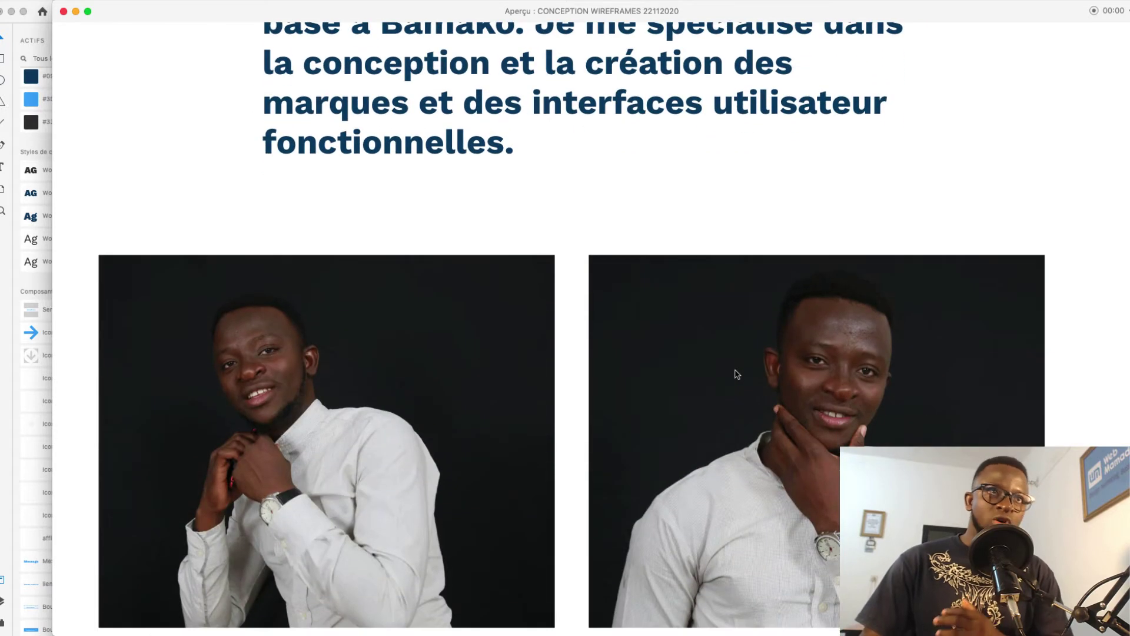
pyautogui.scroll(-2, 551, 436)
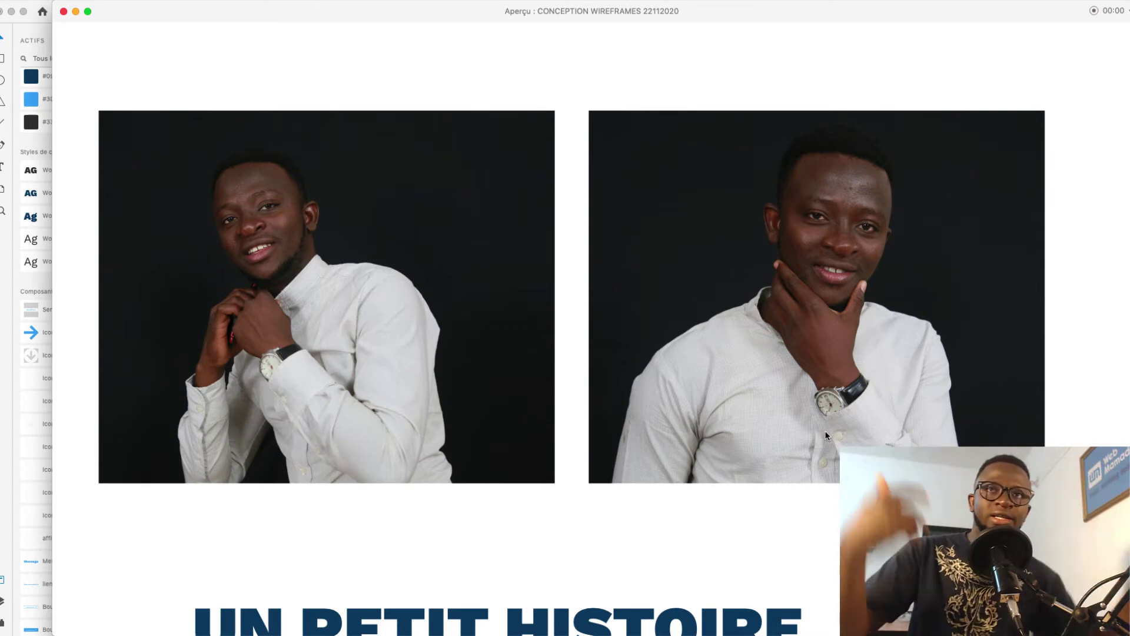
pyautogui.scroll(-6, 825, 436)
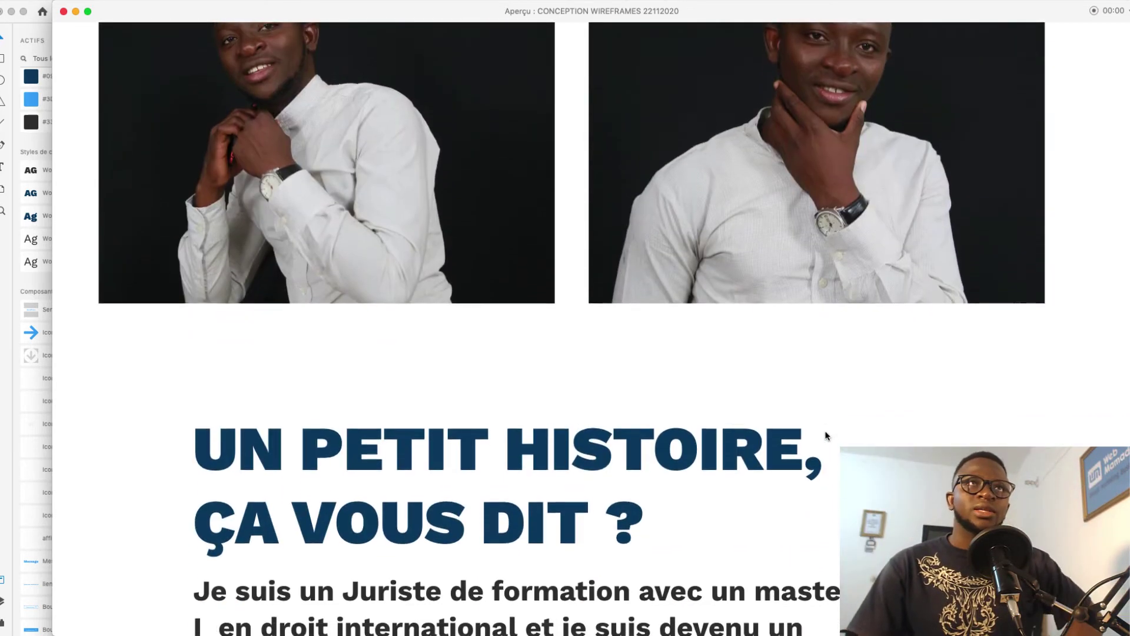
pyautogui.scroll(-2, 494, 473)
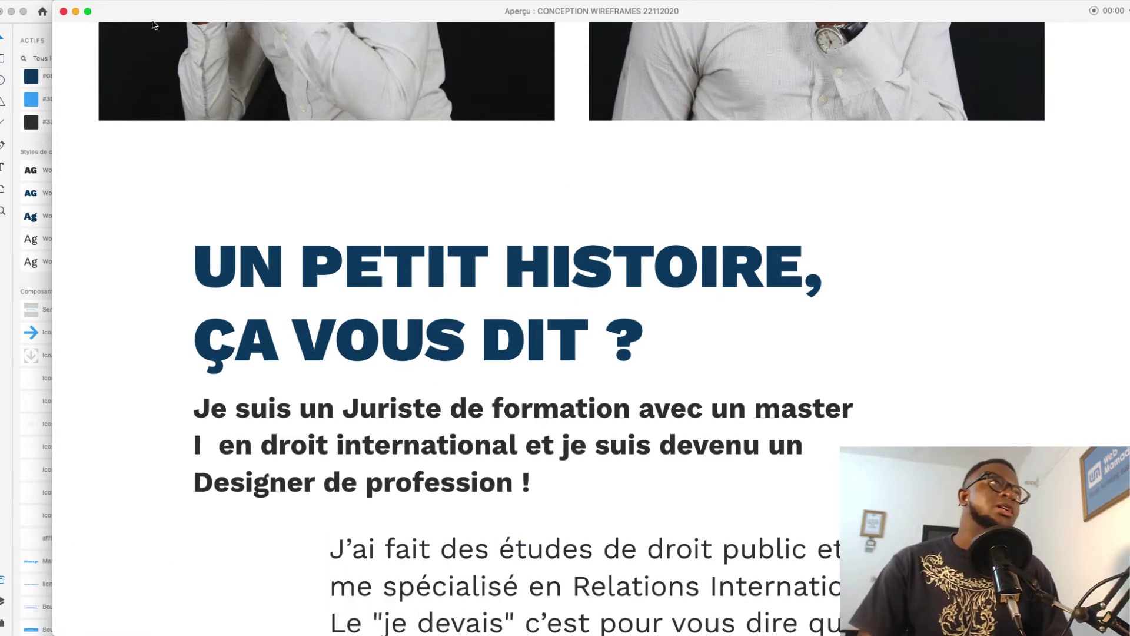
pyautogui.click(63, 11)
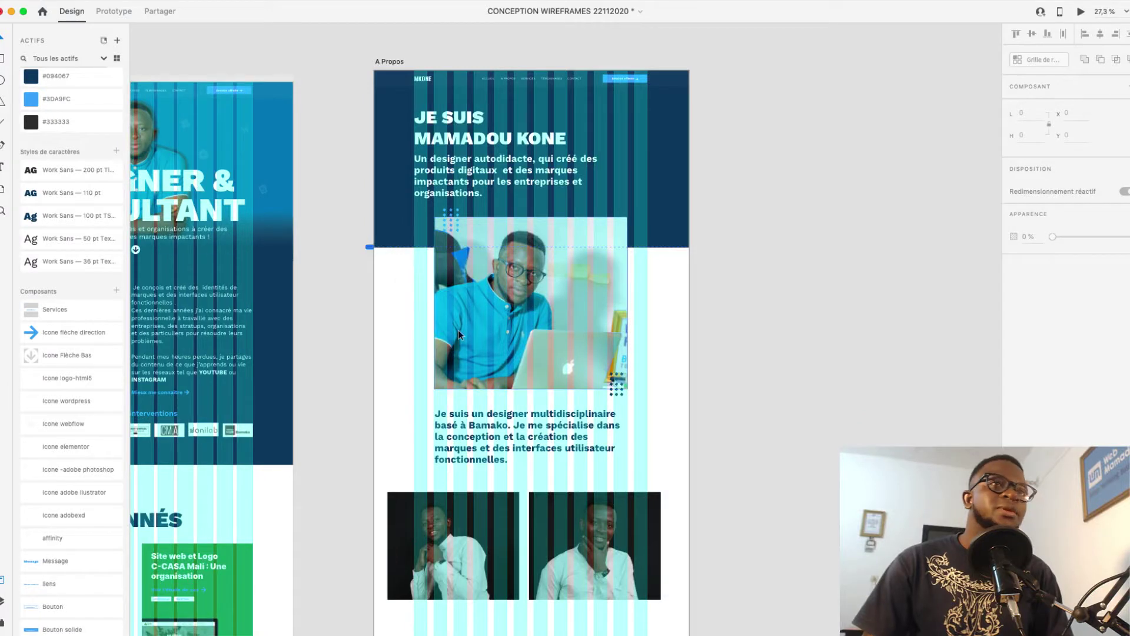
# Correct the story heading beneath the two portraits to "UNE PETITE HISTOIRE, ÇA VOUS DIT ?".
pyautogui.scroll(-5, 478, 497)
pyautogui.scroll(10, 438, 377)
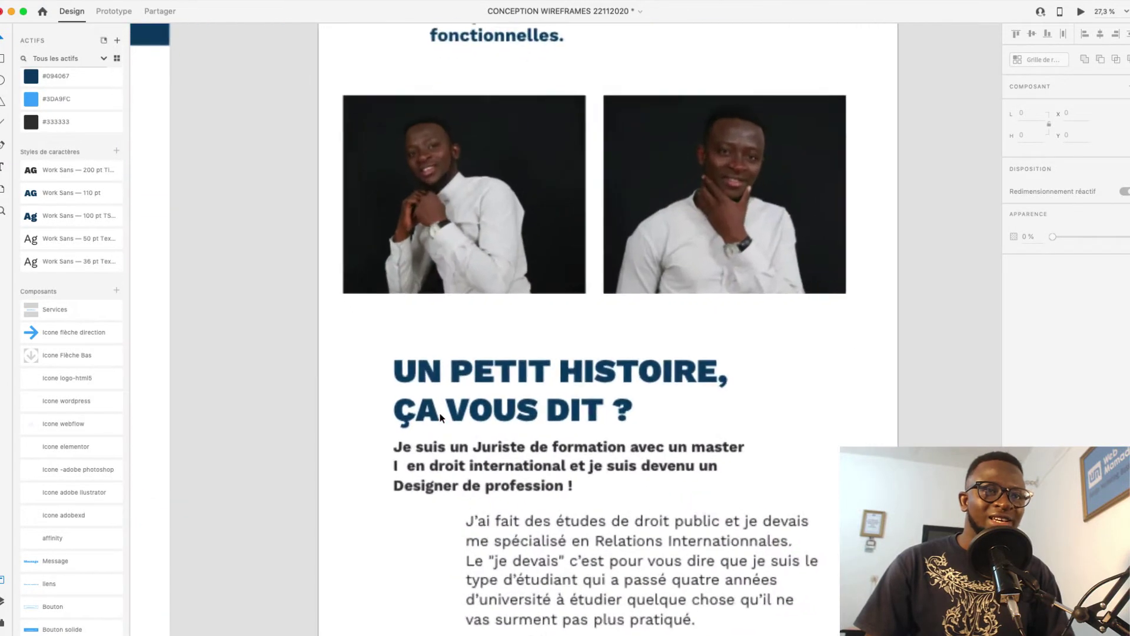
pyautogui.doubleClick(437, 366)
pyautogui.click(441, 362)
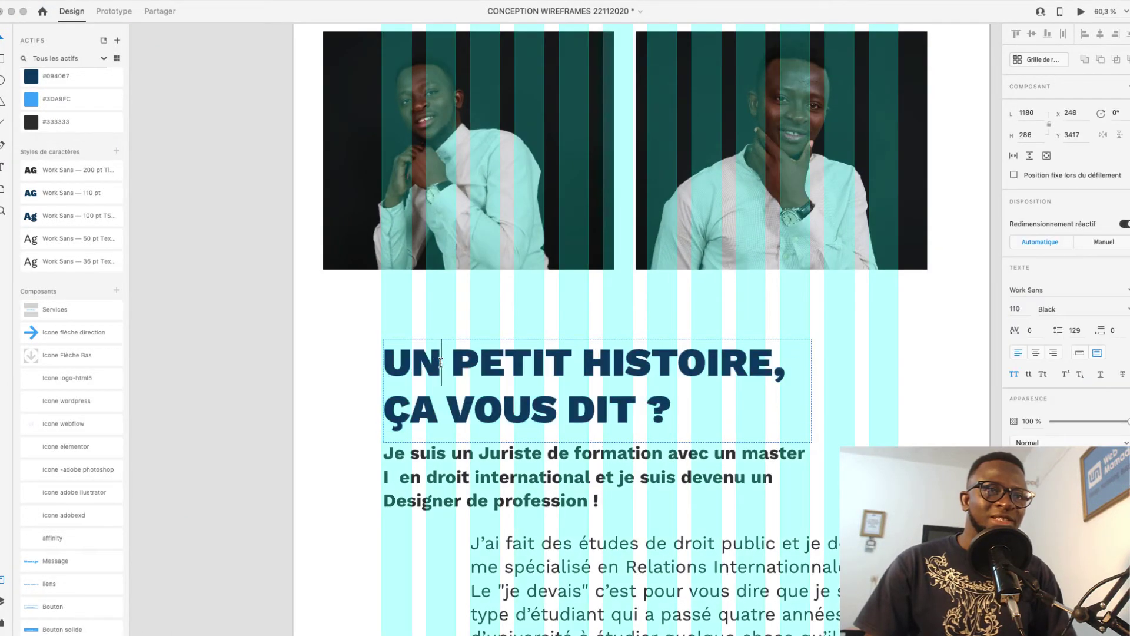
pyautogui.write('E')
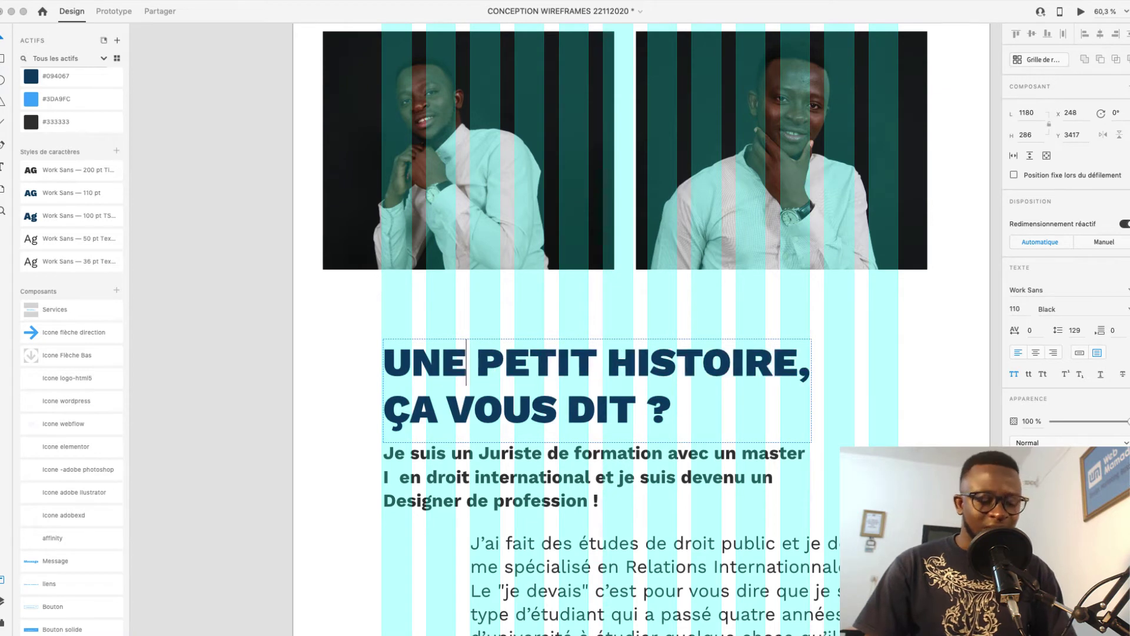
pyautogui.click(593, 363)
pyautogui.write('E')
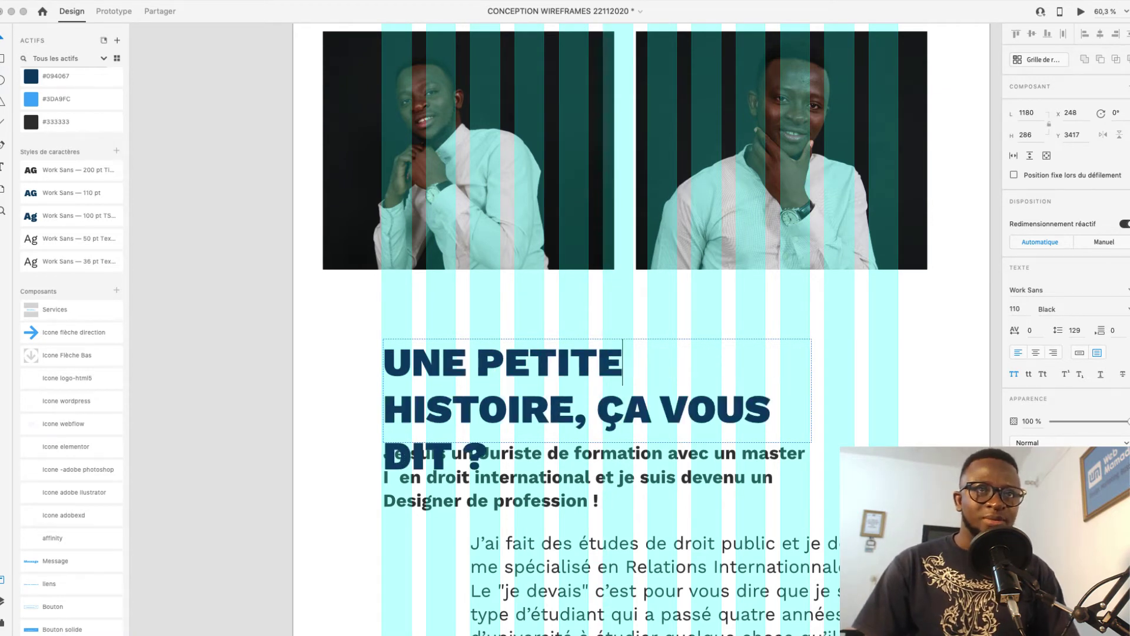
# Widen the story heading's text box to 1298 so the heading fits on two lines.
pyautogui.press('Escape')
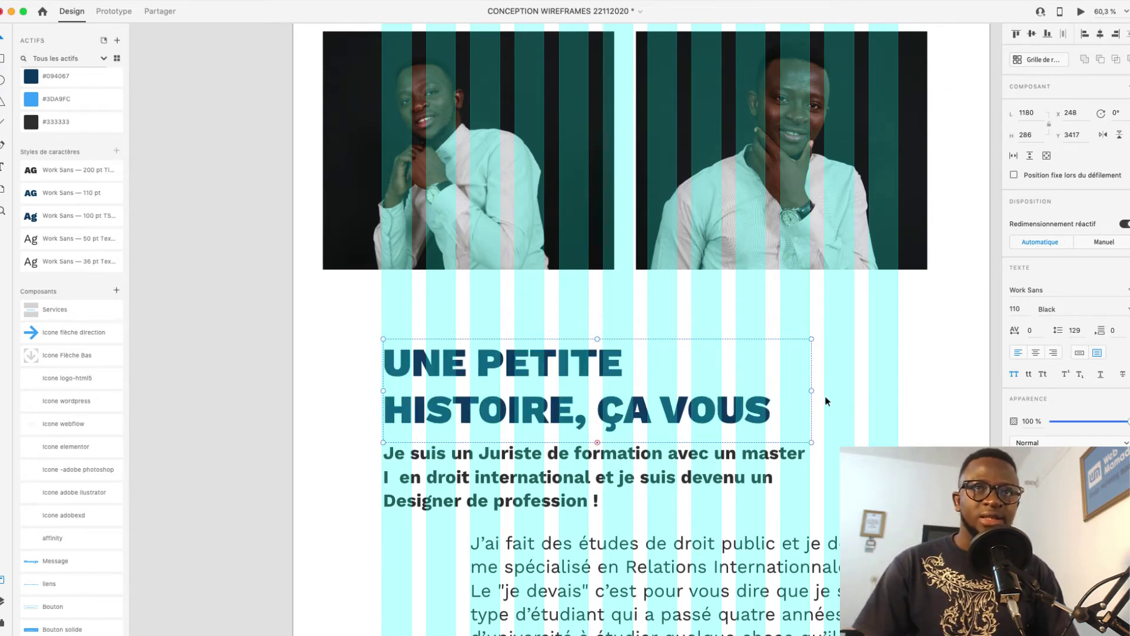
pyautogui.moveTo(811, 390); pyautogui.dragTo(853, 388)
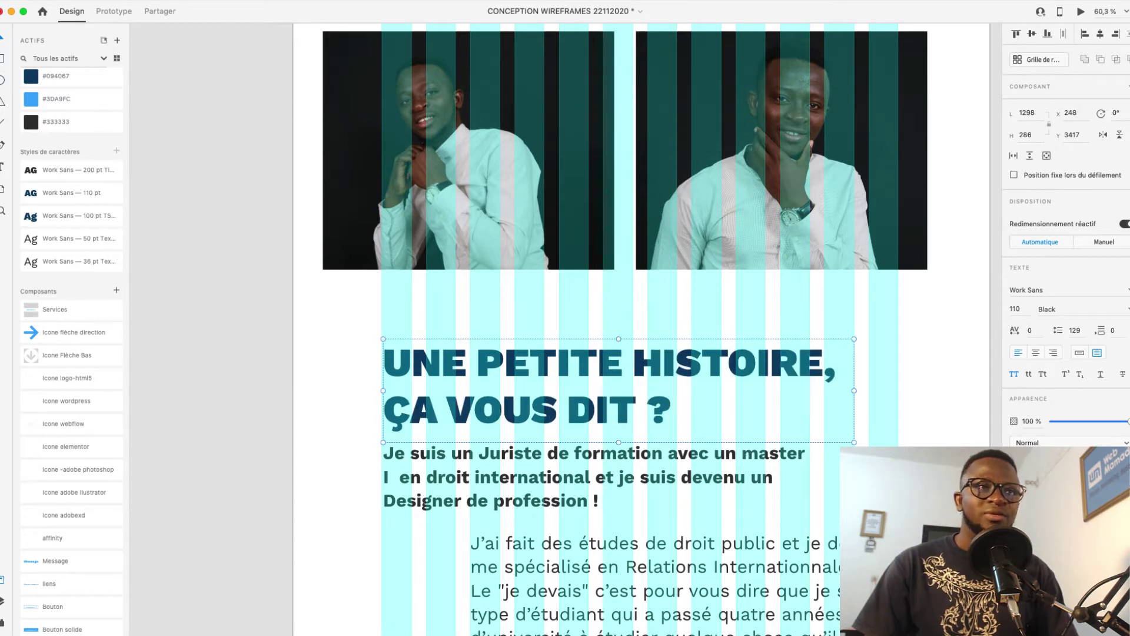
pyautogui.press('Escape')
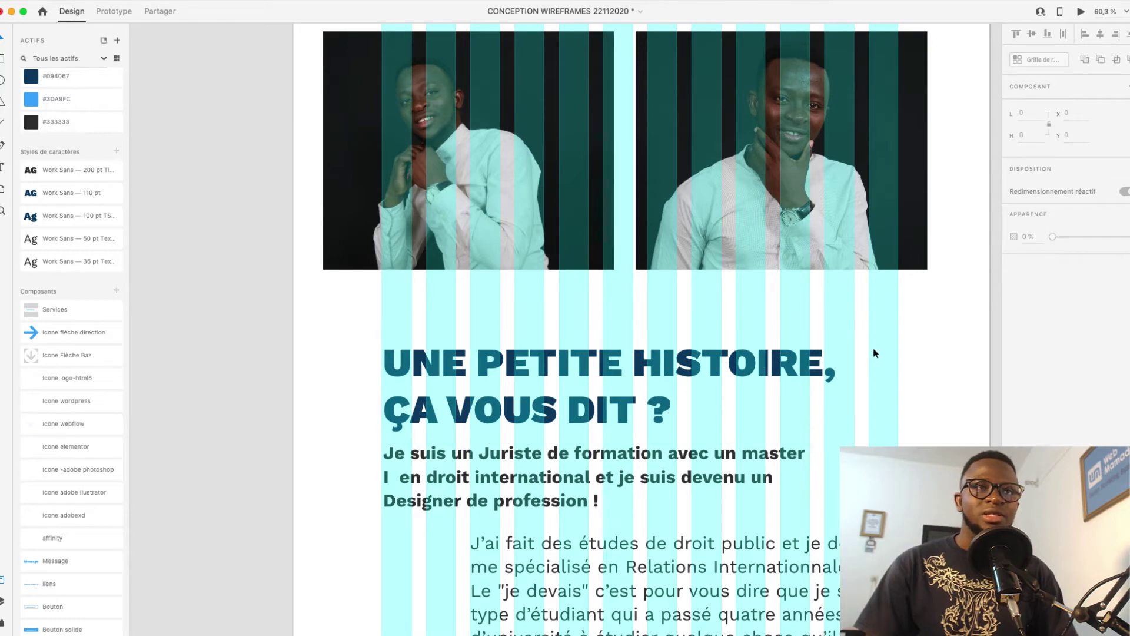
# Preview the À propos page and read the story section from its heading through the paragraphs about studies, 2014 and freelance work.
pyautogui.click(1081, 12)
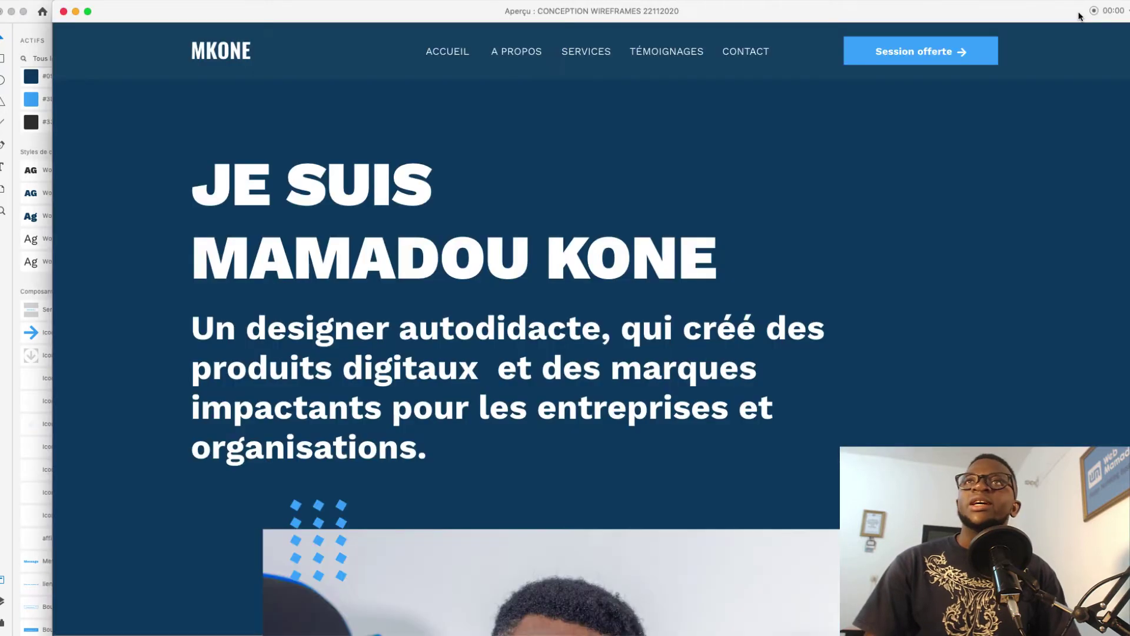
pyautogui.scroll(-20, 571, 415)
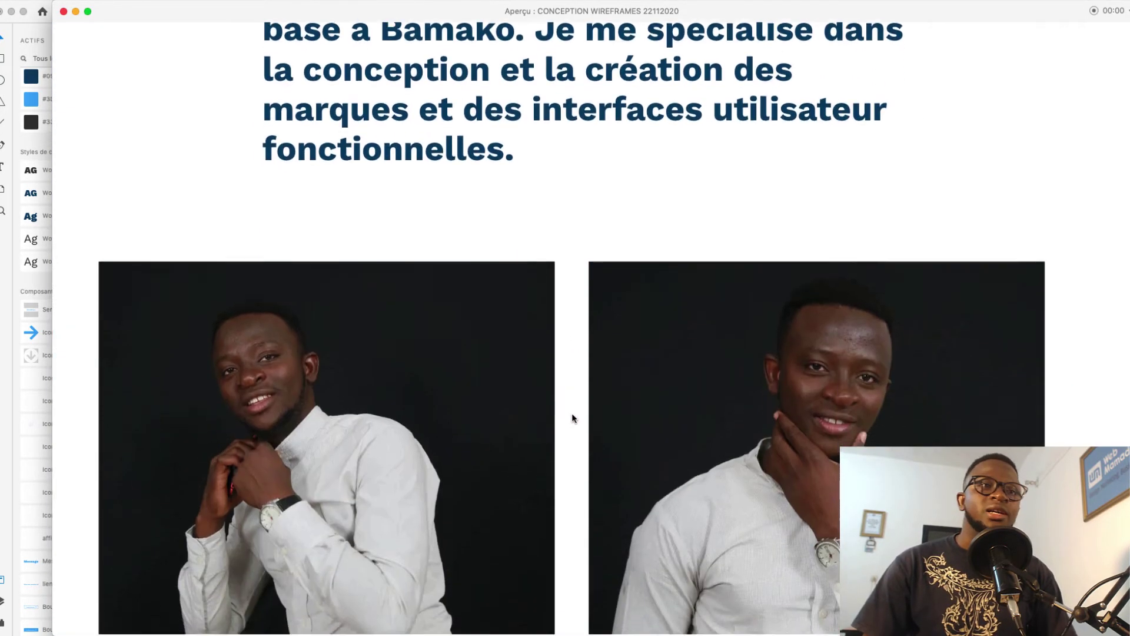
pyautogui.scroll(-3, 572, 417)
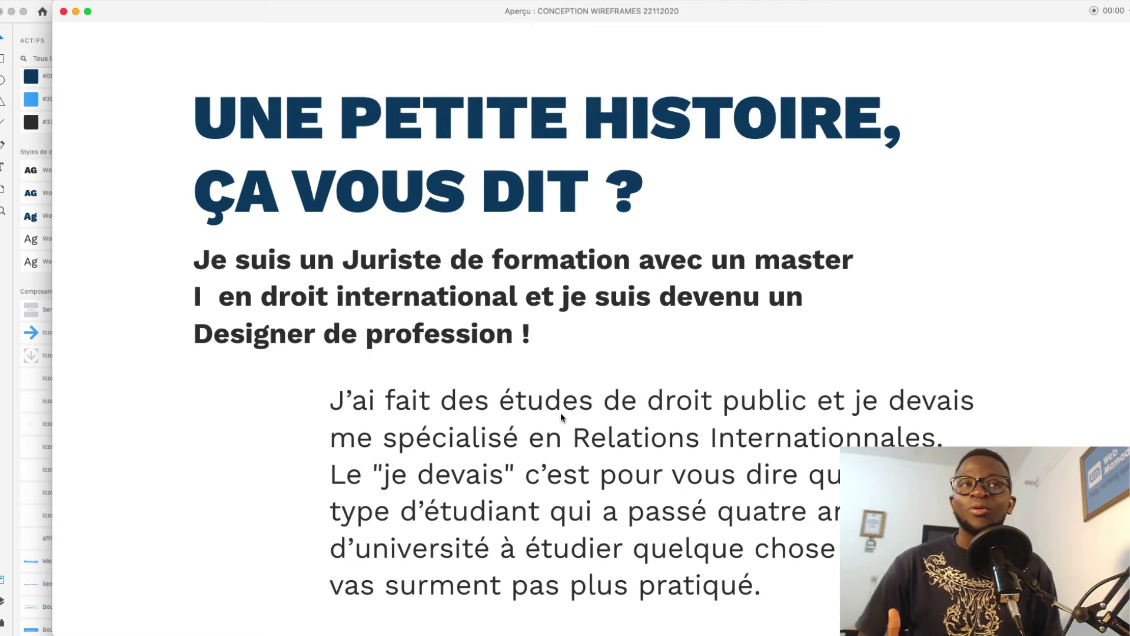
pyautogui.scroll(-5, 561, 417)
pyautogui.scroll(-3, 560, 417)
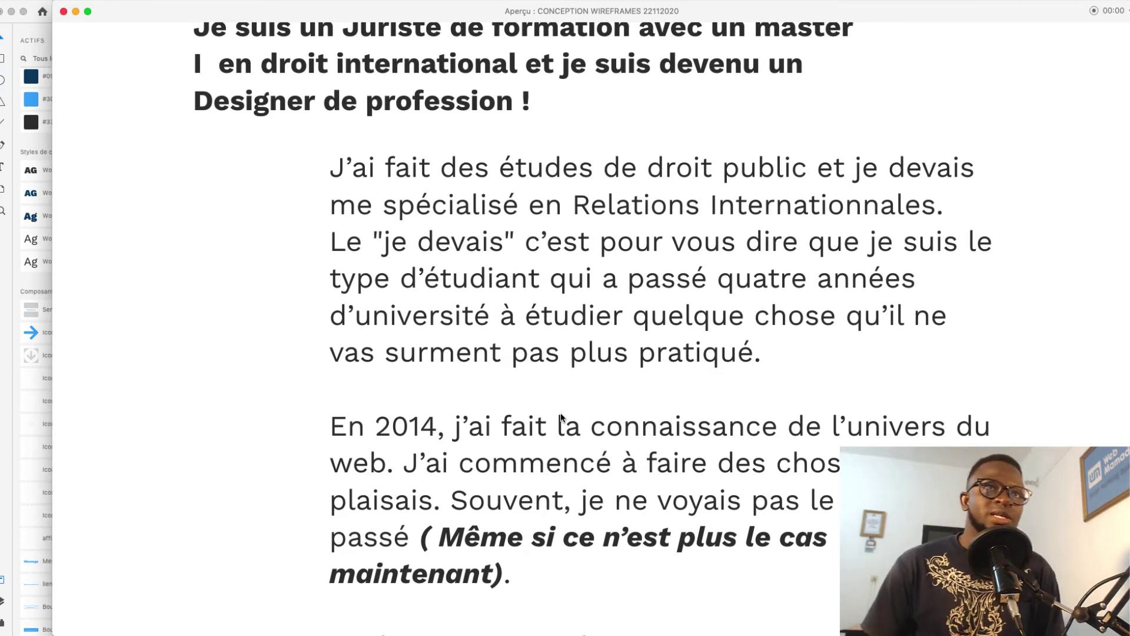
pyautogui.scroll(-5, 561, 417)
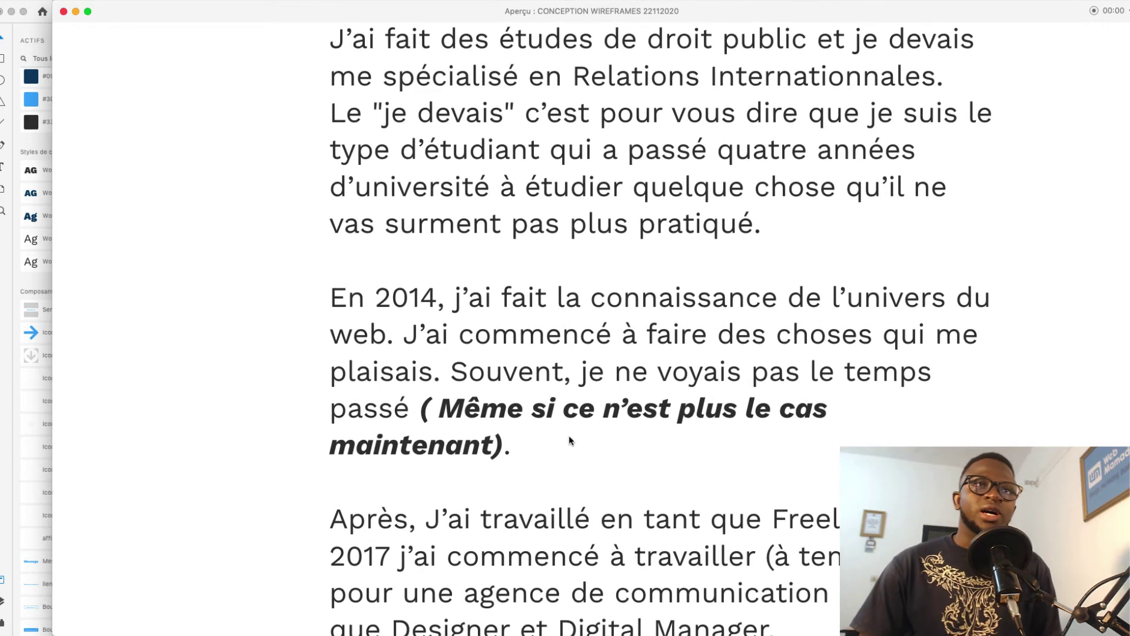
pyautogui.scroll(-1, 571, 443)
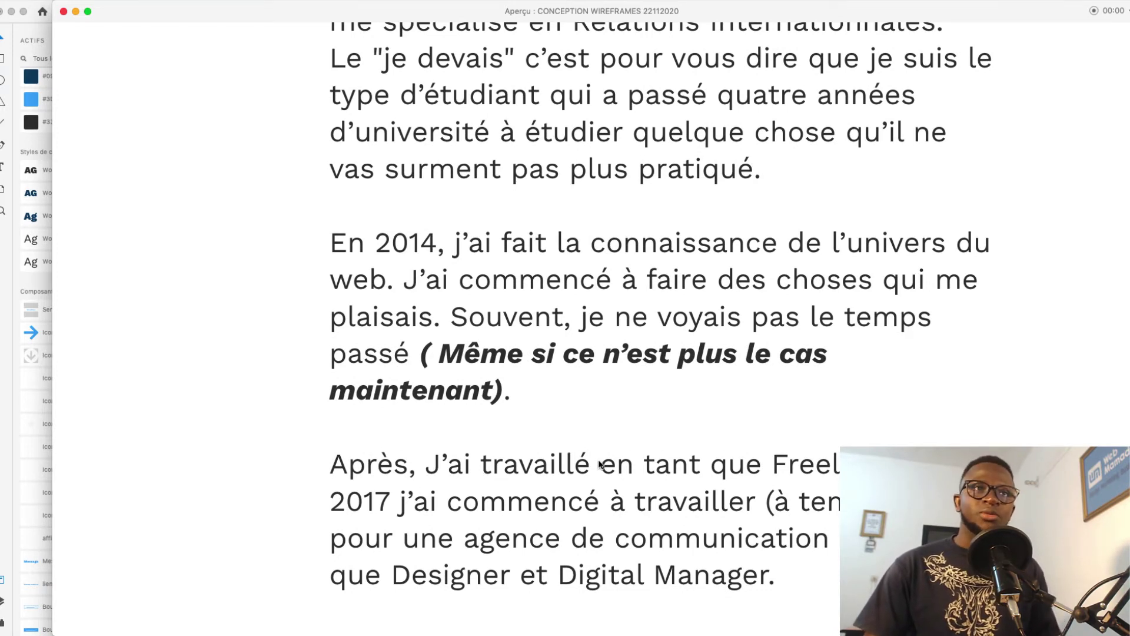
pyautogui.scroll(-5, 593, 411)
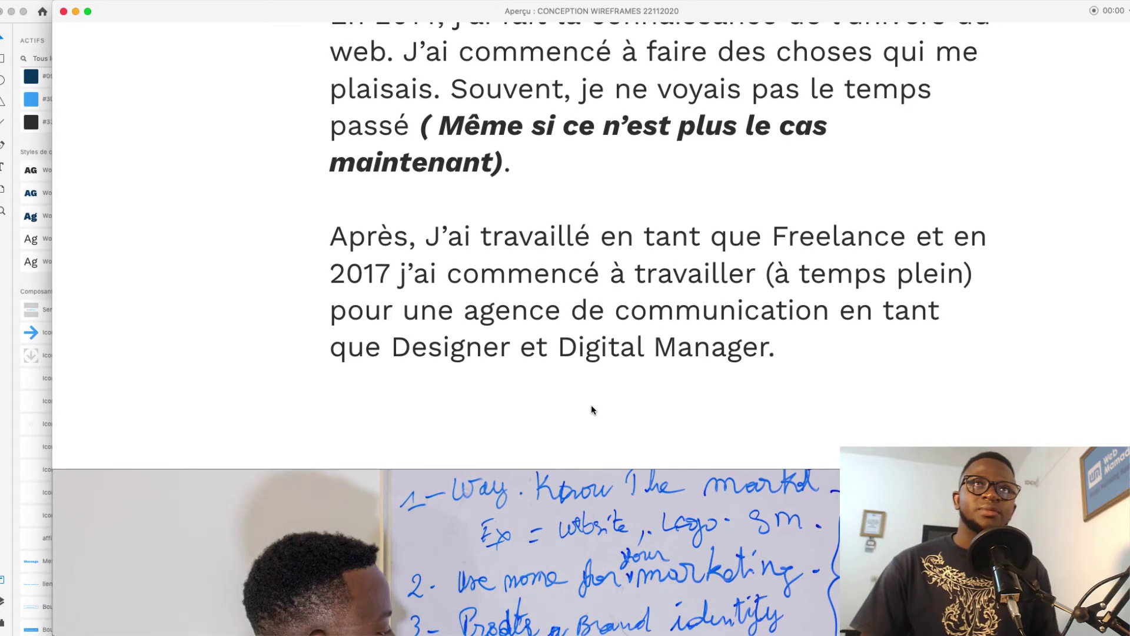
pyautogui.scroll(-2, 592, 406)
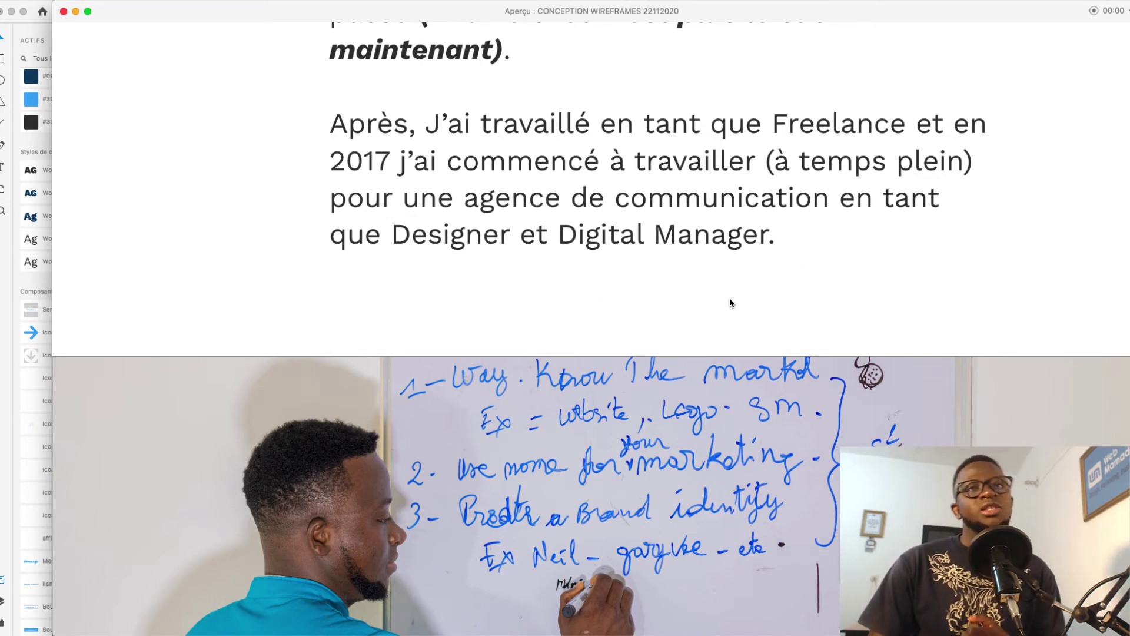
# Examine the full-width whiteboard photo and its transition into the dark blue mission section.
pyautogui.scroll(-10, 730, 298)
pyautogui.scroll(3, 712, 326)
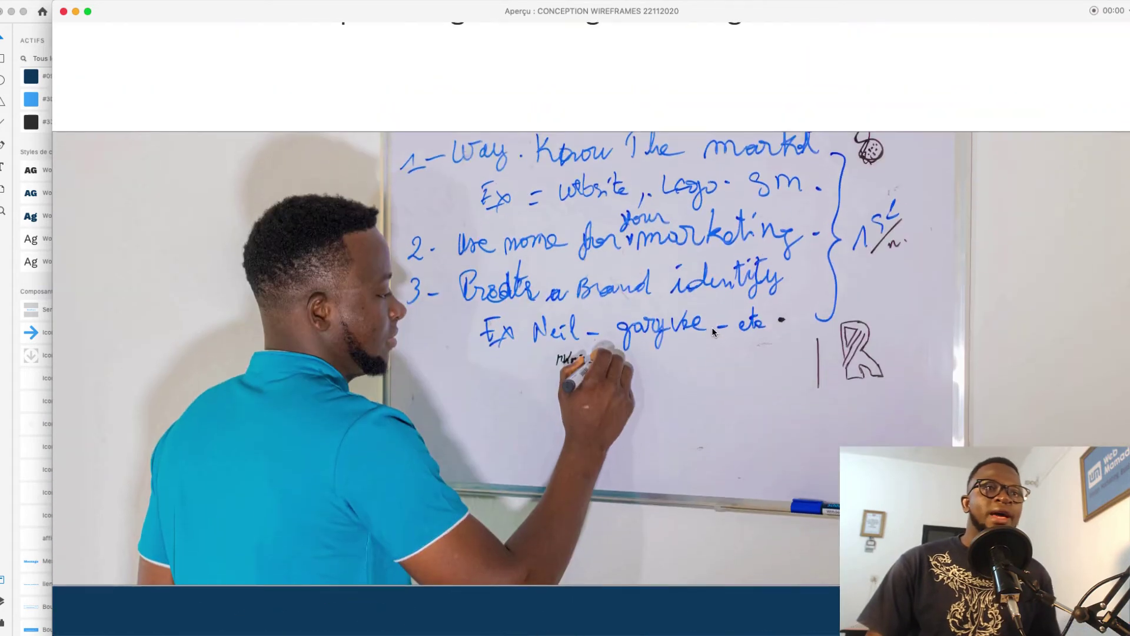
pyautogui.scroll(-2, 711, 326)
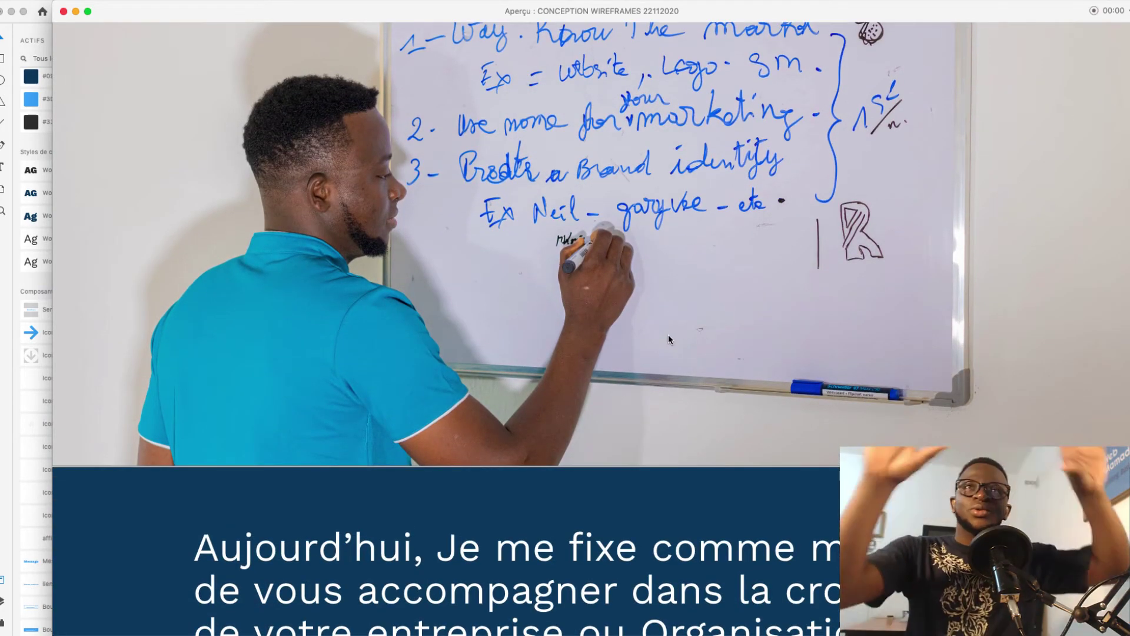
pyautogui.scroll(9, 669, 336)
pyautogui.scroll(-6, 648, 365)
pyautogui.scroll(-3, 624, 383)
pyautogui.scroll(-10, 606, 399)
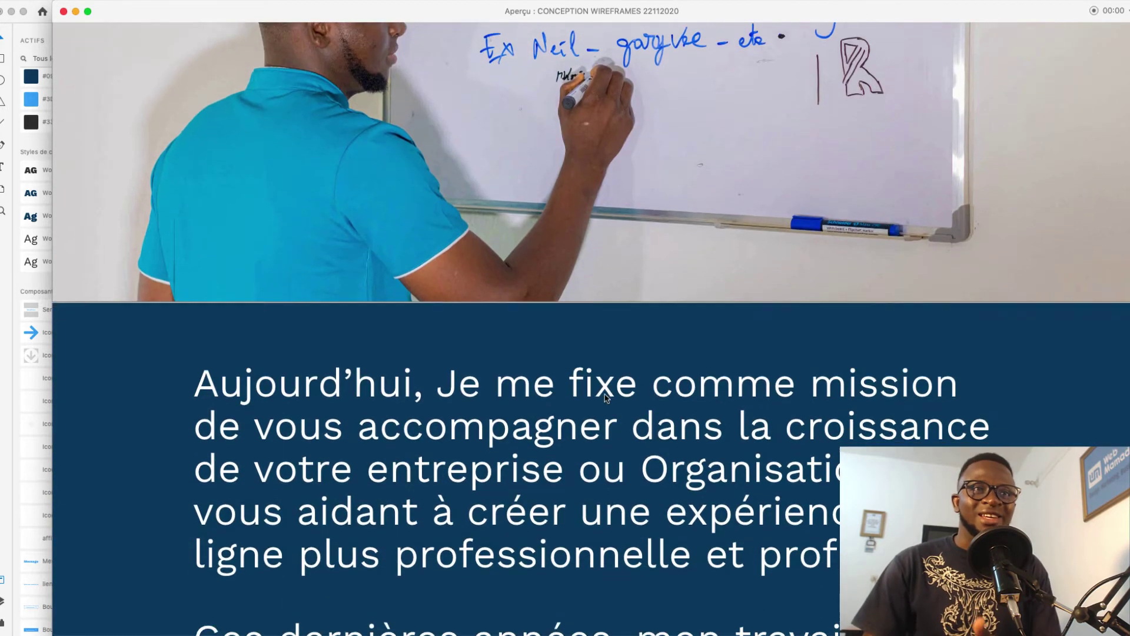
pyautogui.scroll(7, 606, 399)
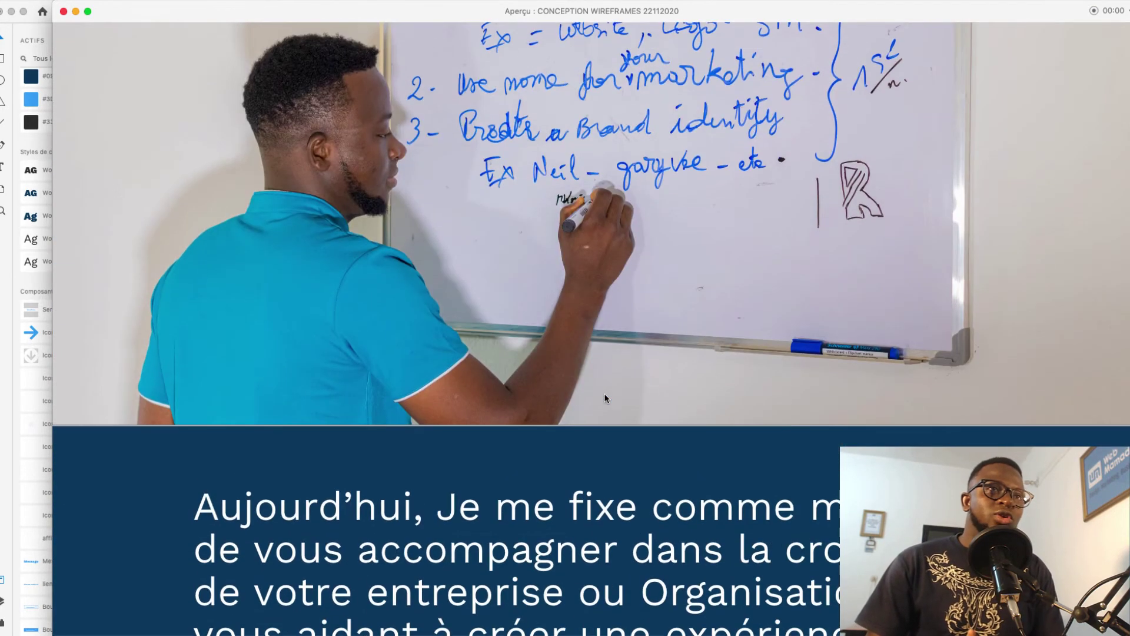
# Read the mission text on the dark blue background, from "Aujourd'hui" through the paragraph about press recognition.
pyautogui.scroll(-6, 510, 272)
pyautogui.scroll(-3, 509, 276)
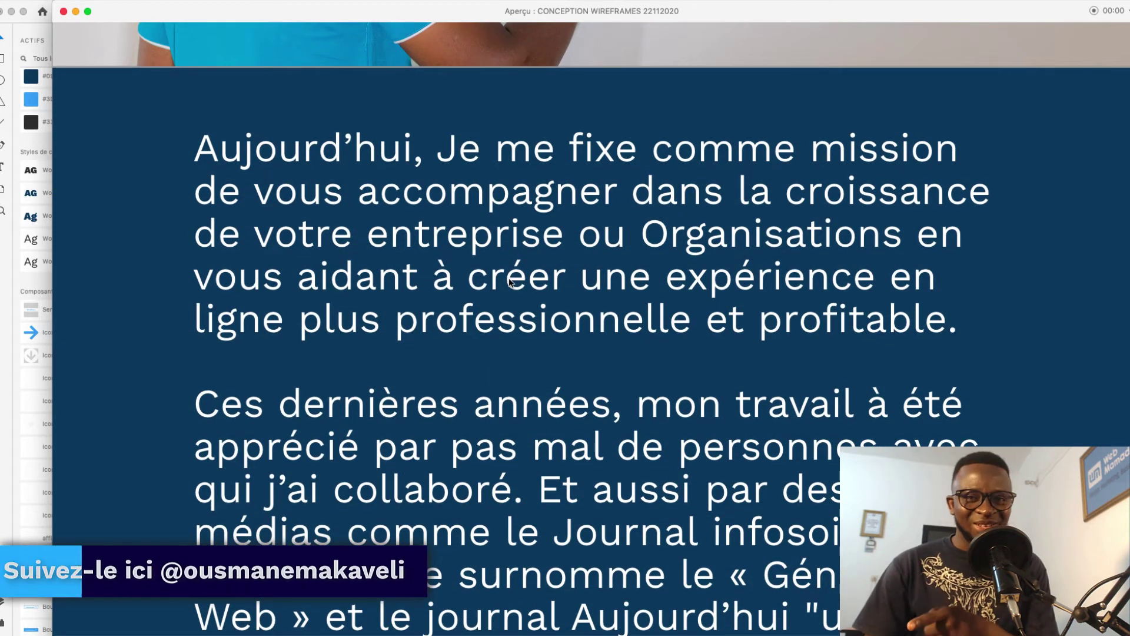
pyautogui.scroll(-1, 511, 286)
pyautogui.scroll(-1, 511, 306)
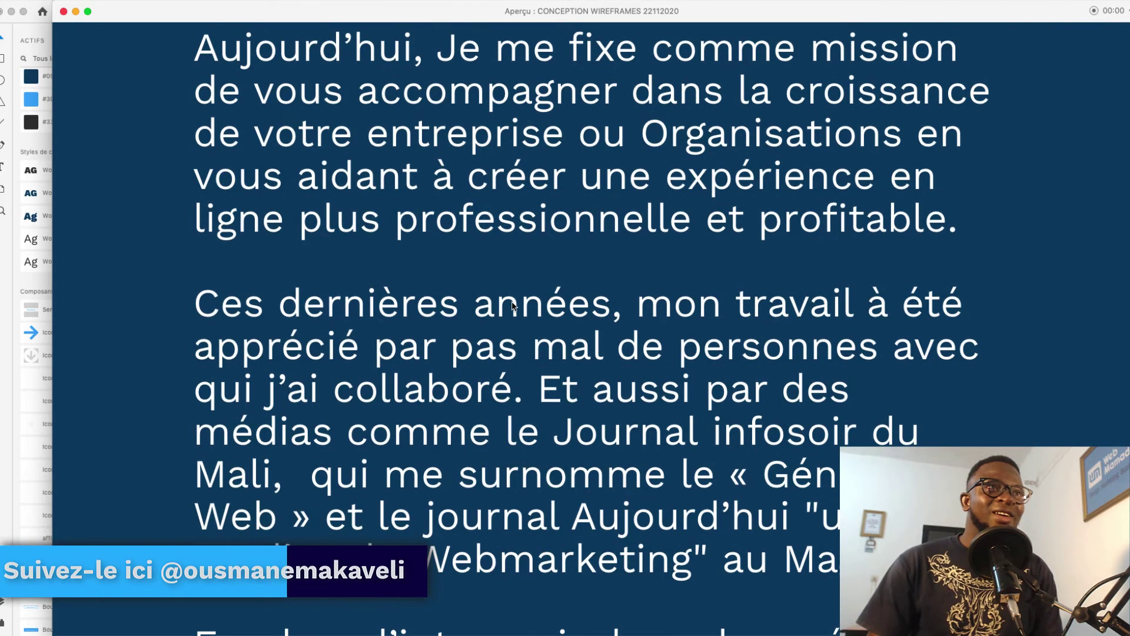
pyautogui.scroll(-1, 511, 307)
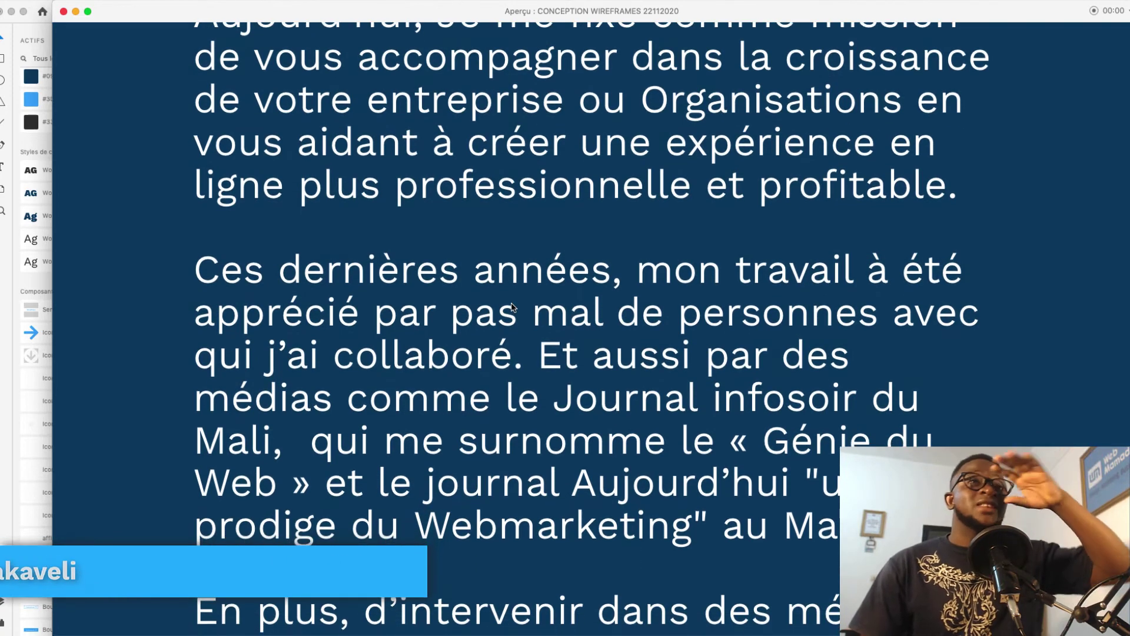
pyautogui.scroll(1, 511, 306)
pyautogui.scroll(1, 512, 306)
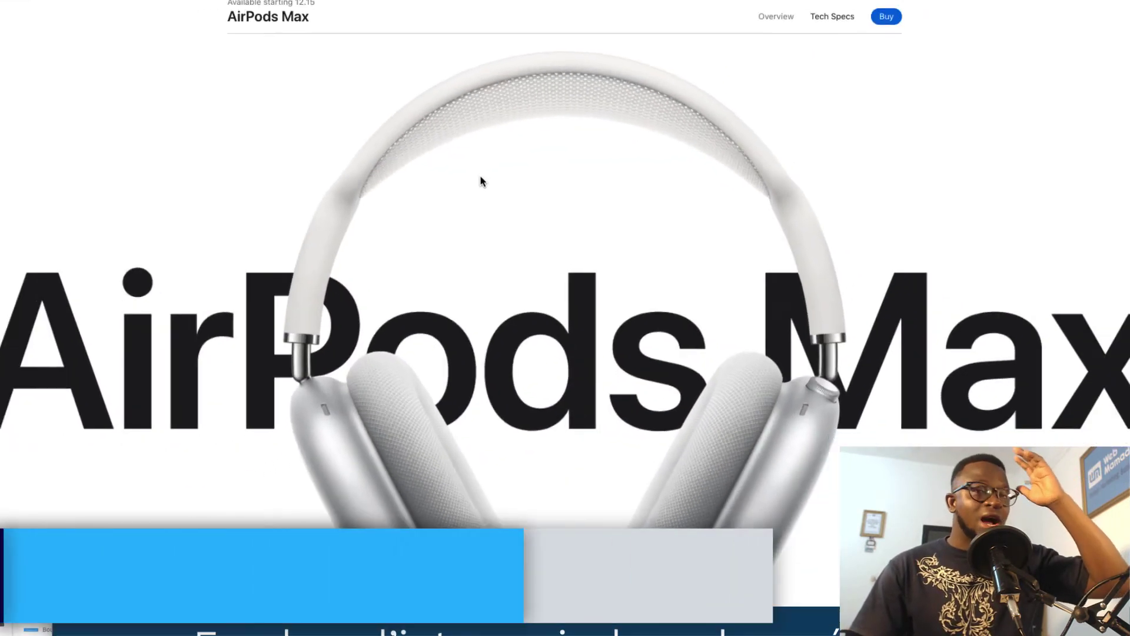
pyautogui.scroll(-10, 481, 181)
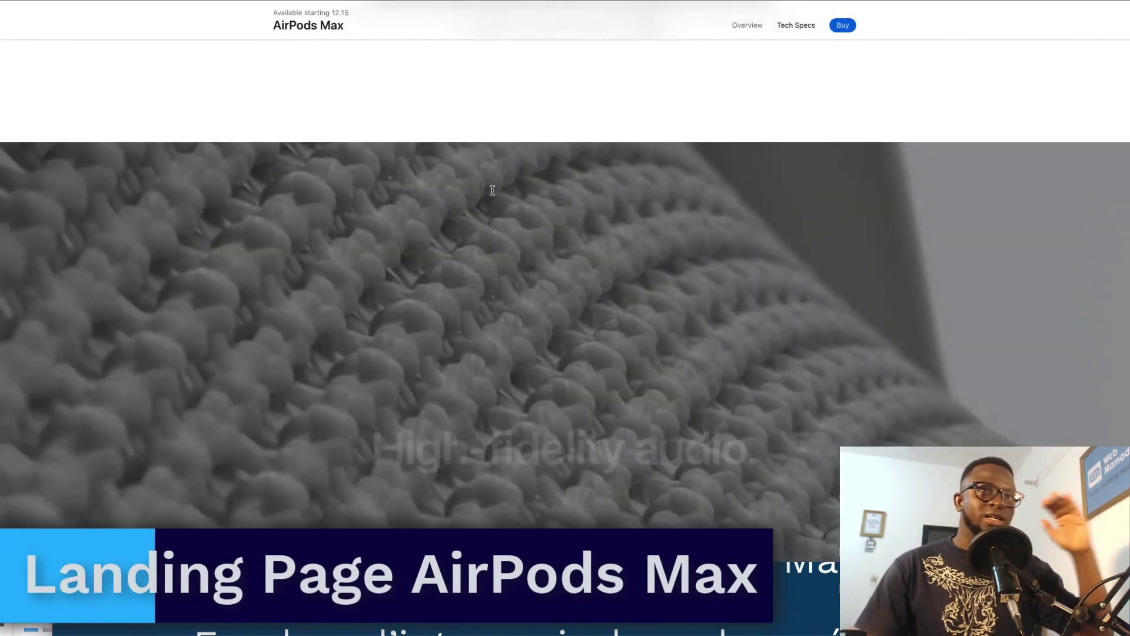
pyautogui.scroll(-15, 492, 189)
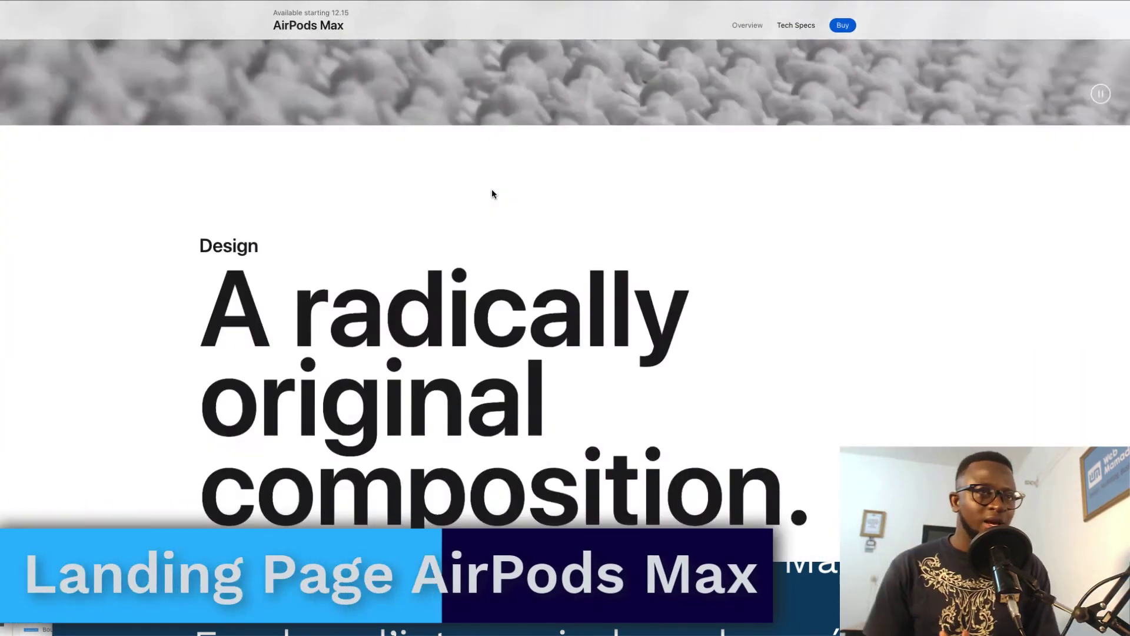
pyautogui.scroll(-10, 493, 189)
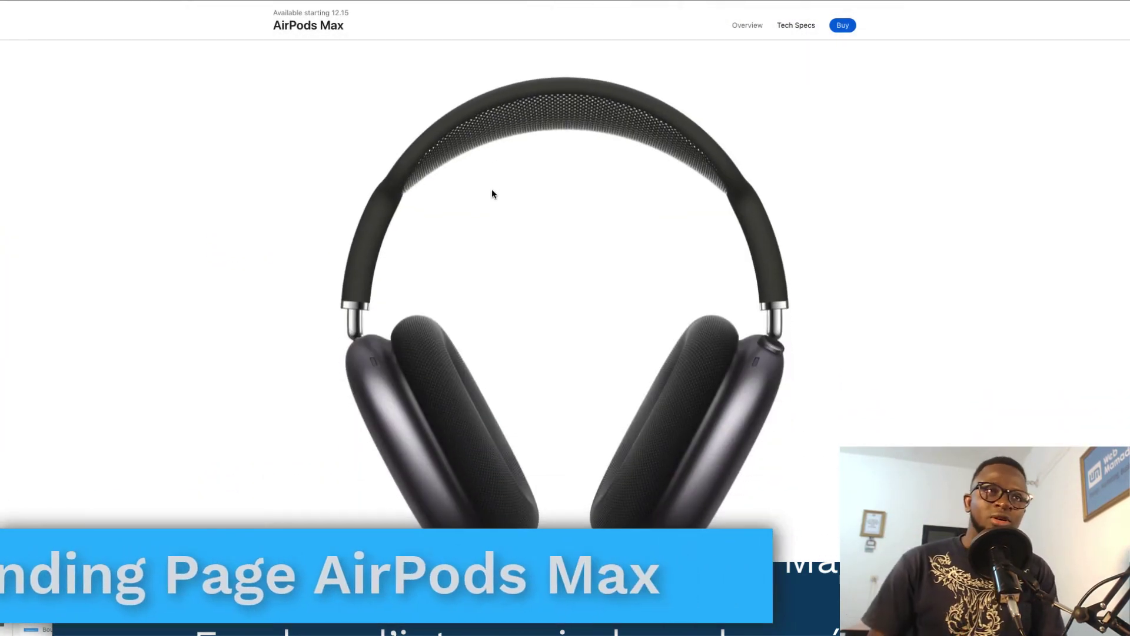
pyautogui.scroll(-15, 492, 189)
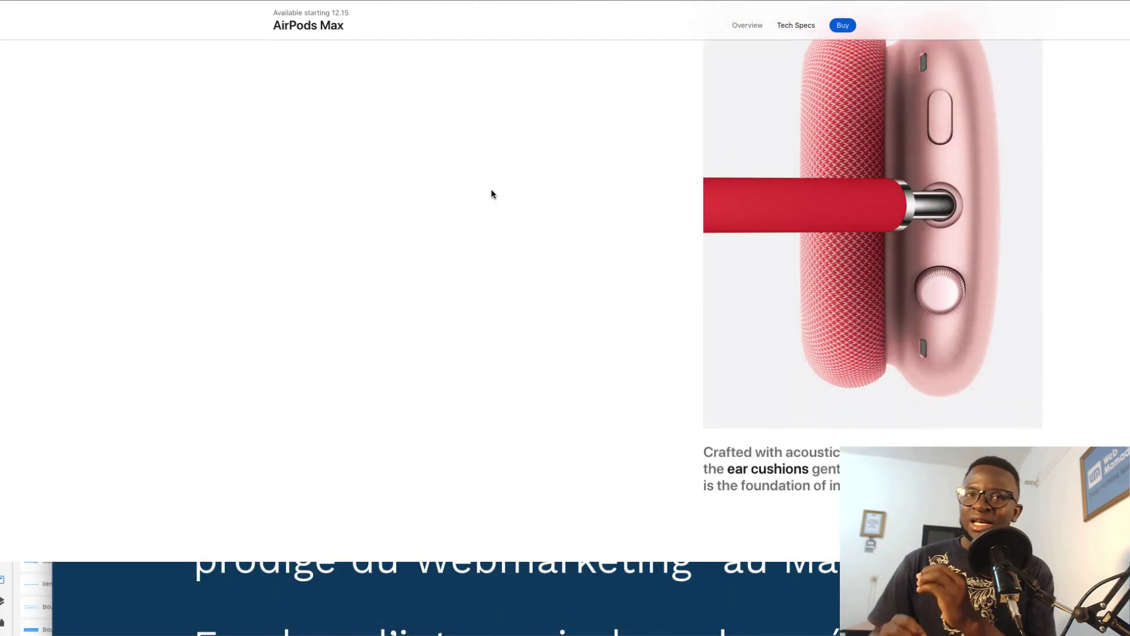
pyautogui.scroll(-8, 491, 189)
pyautogui.scroll(3, 580, 207)
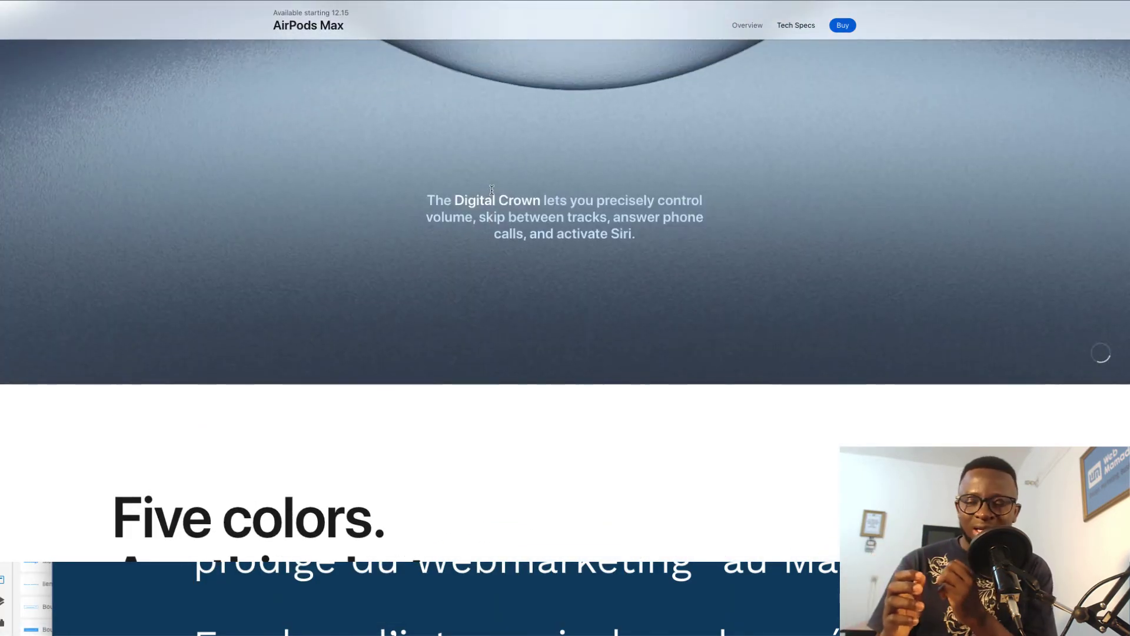
pyautogui.scroll(-15, 530, 227)
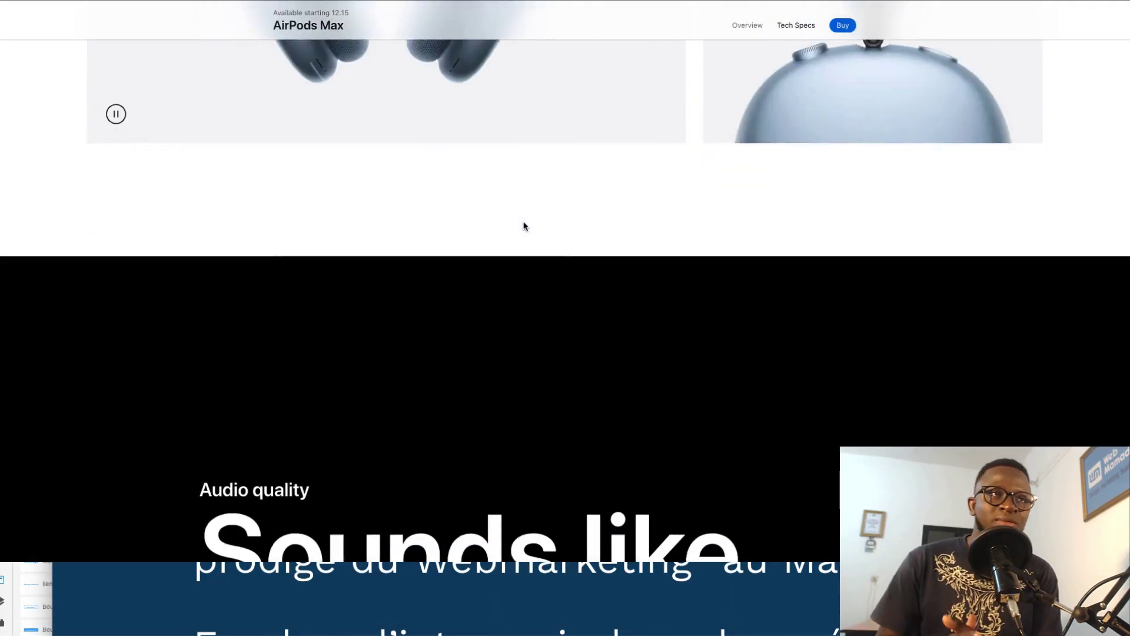
pyautogui.scroll(-10, 525, 226)
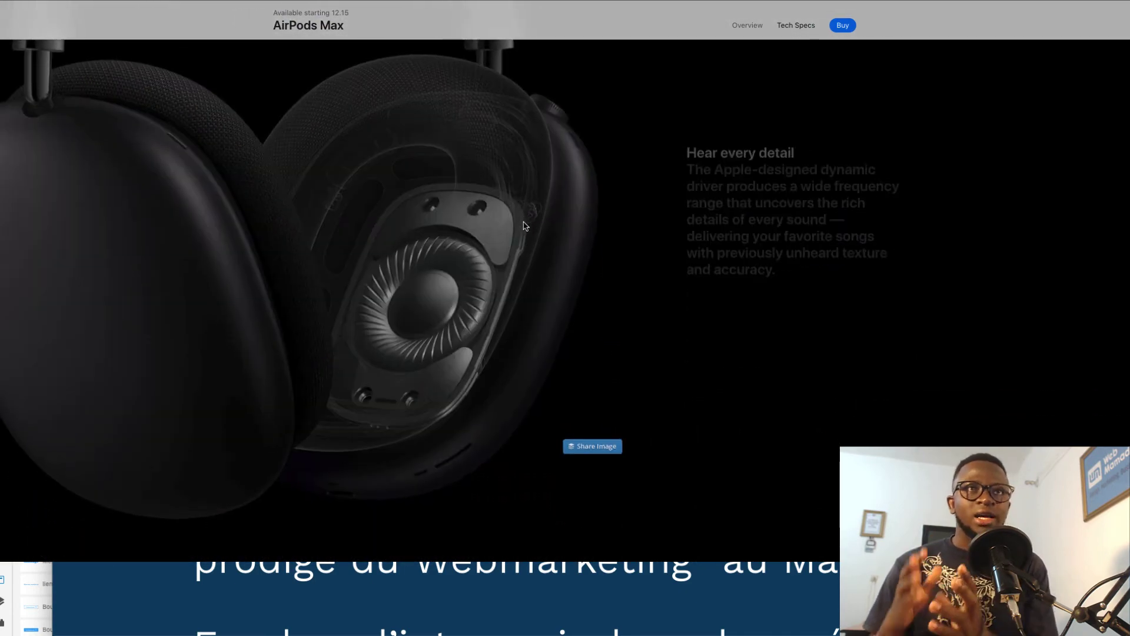
pyautogui.scroll(-12, 525, 226)
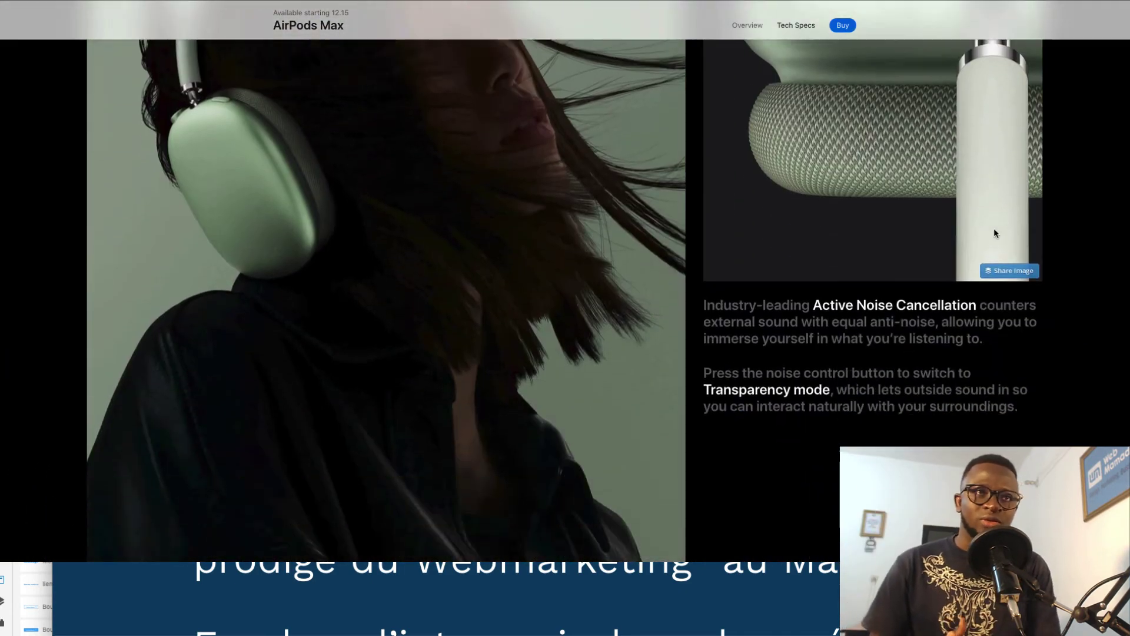
pyautogui.scroll(-15, 1090, 245)
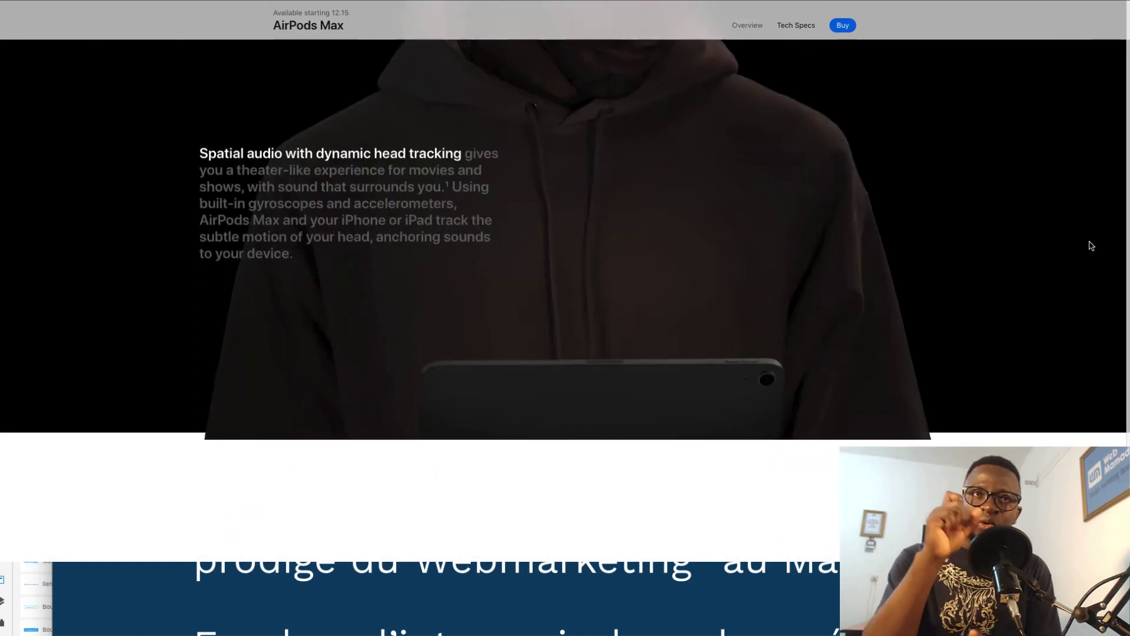
pyautogui.scroll(-15, 1090, 245)
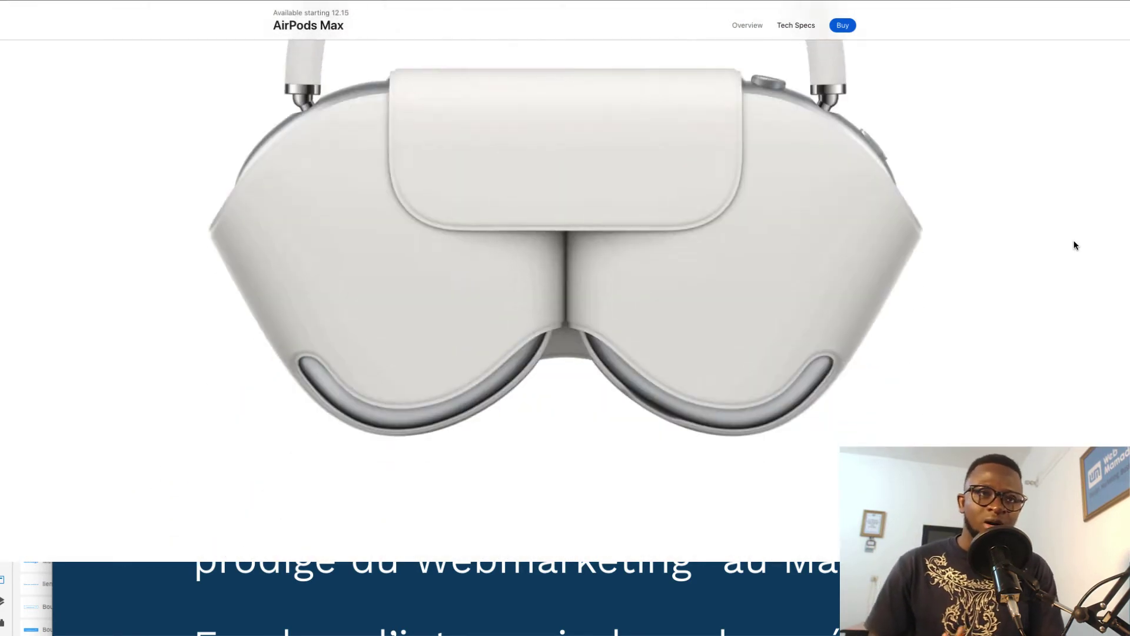
pyautogui.scroll(-5, 1075, 245)
pyautogui.scroll(10, 1075, 245)
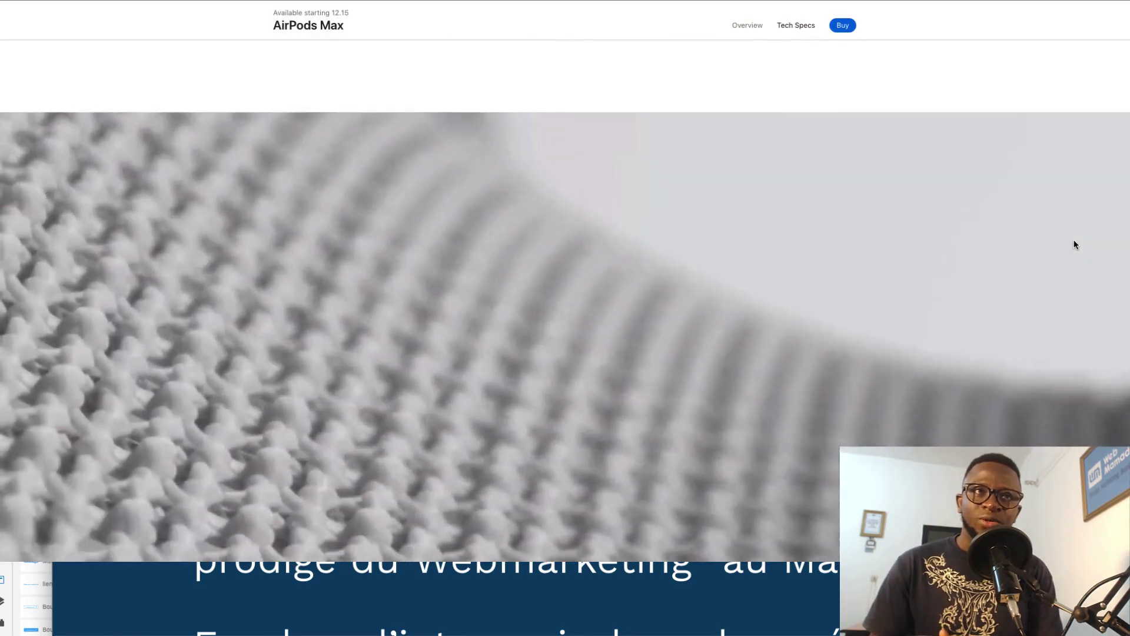
pyautogui.scroll(5, 761, 150)
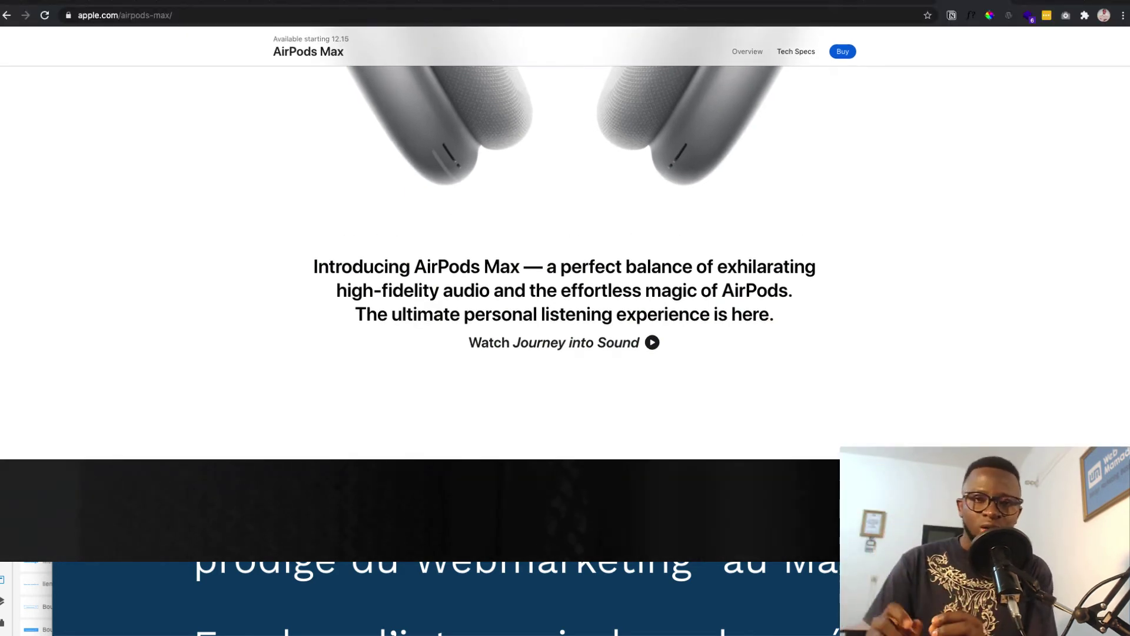
pyautogui.click(820, 1)
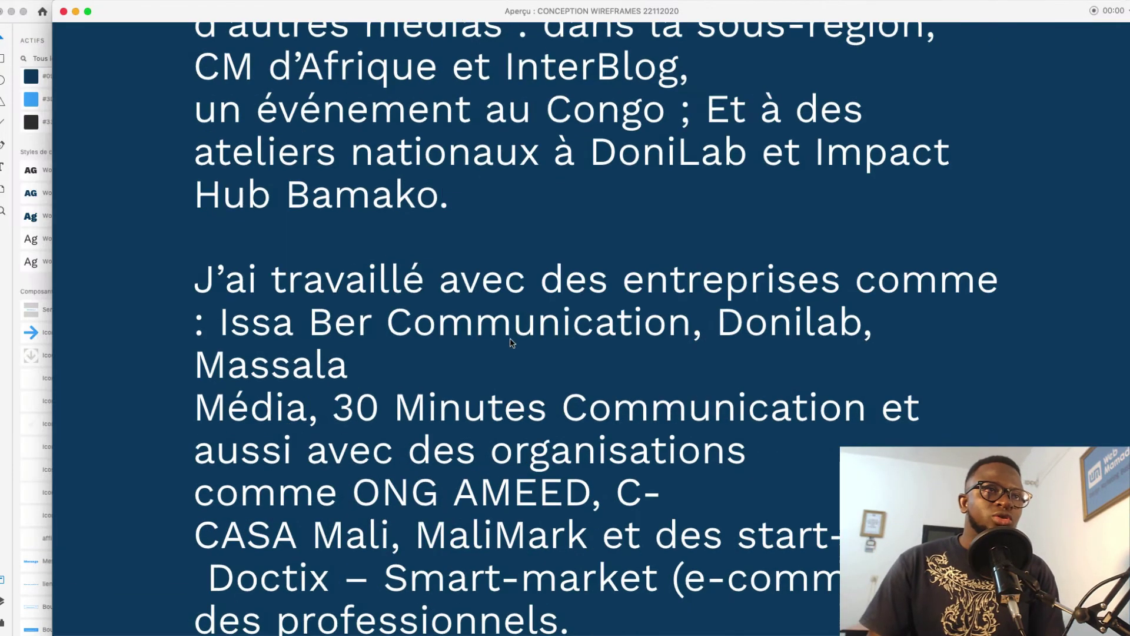
# Examine the preview from the end of the mission text through the "LES TECHNOLOGIE QUE J'UTILISE" section and its two rows of logos.
pyautogui.scroll(-10, 512, 341)
pyautogui.scroll(-6, 511, 343)
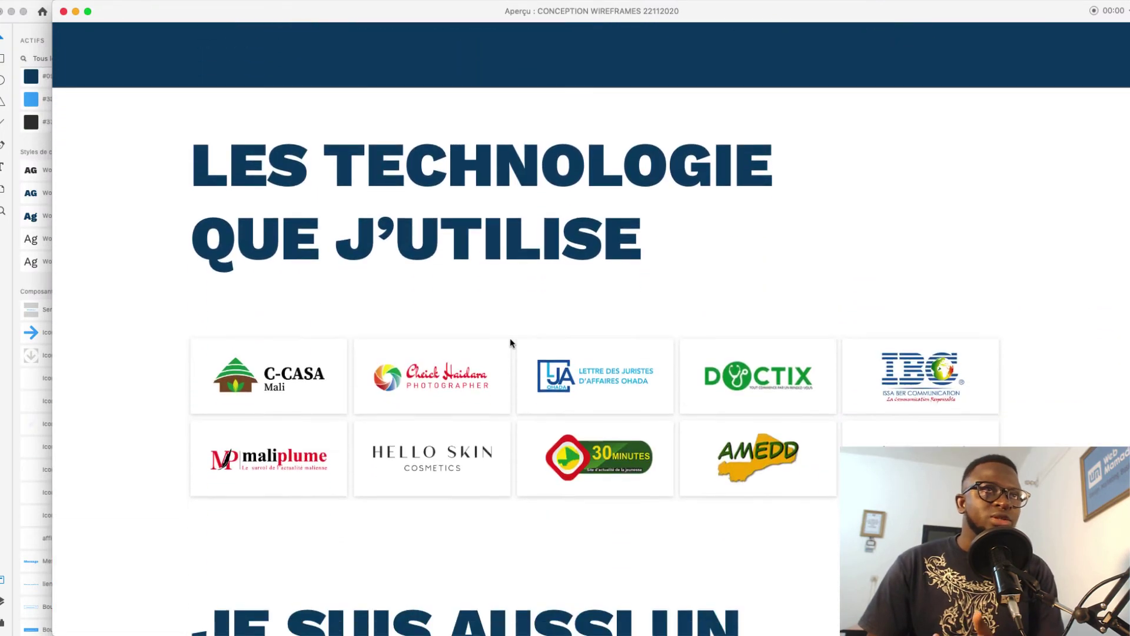
pyautogui.scroll(-1, 511, 343)
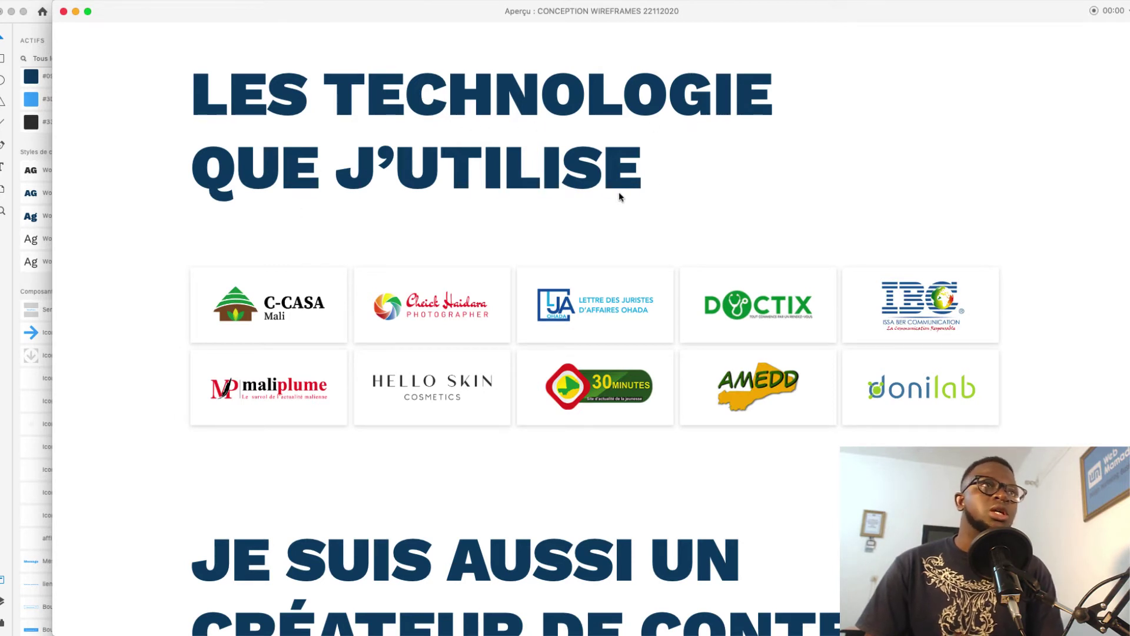
pyautogui.scroll(-5, 582, 270)
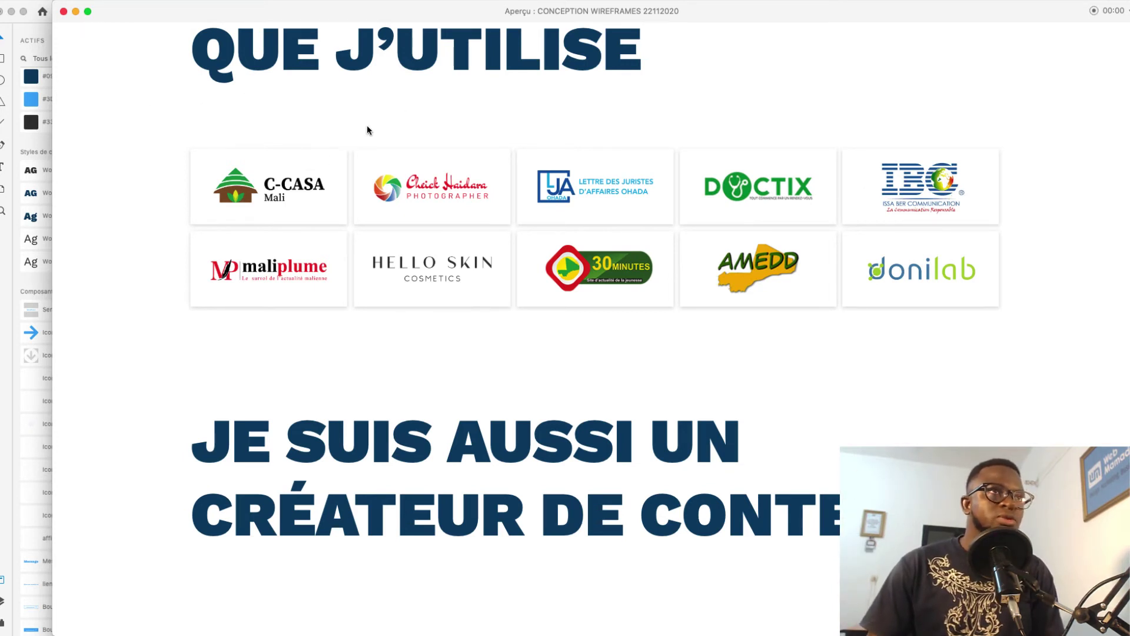
pyautogui.scroll(-5, 533, 387)
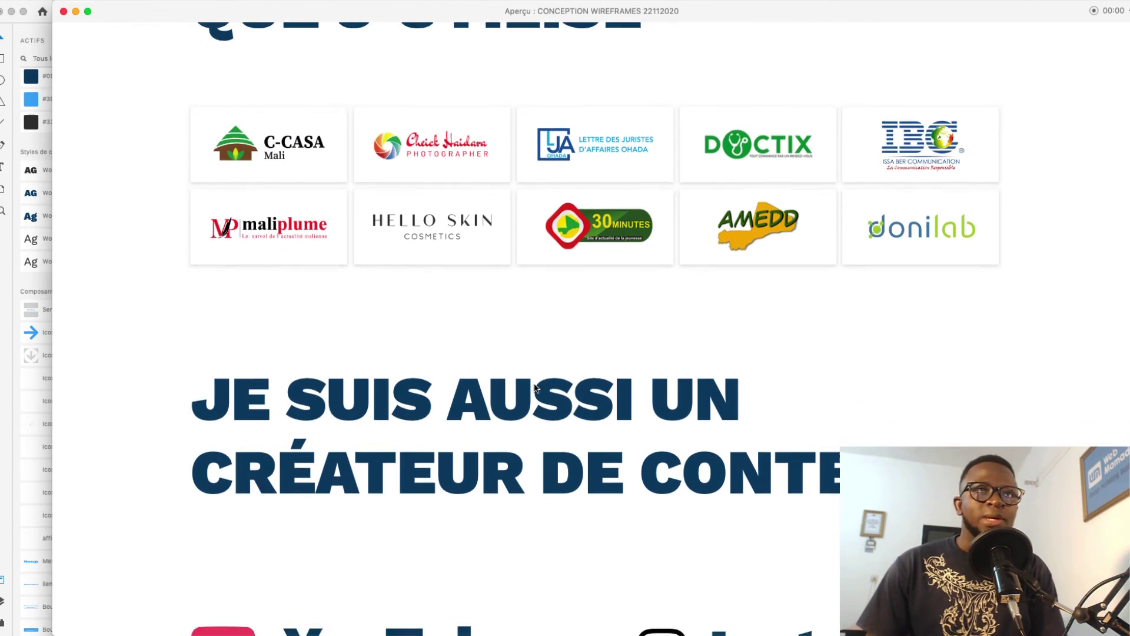
# Read the content creator section, comparing the YouTube and Instagram columns with their icons, texts and outlined buttons.
pyautogui.scroll(-1, 535, 388)
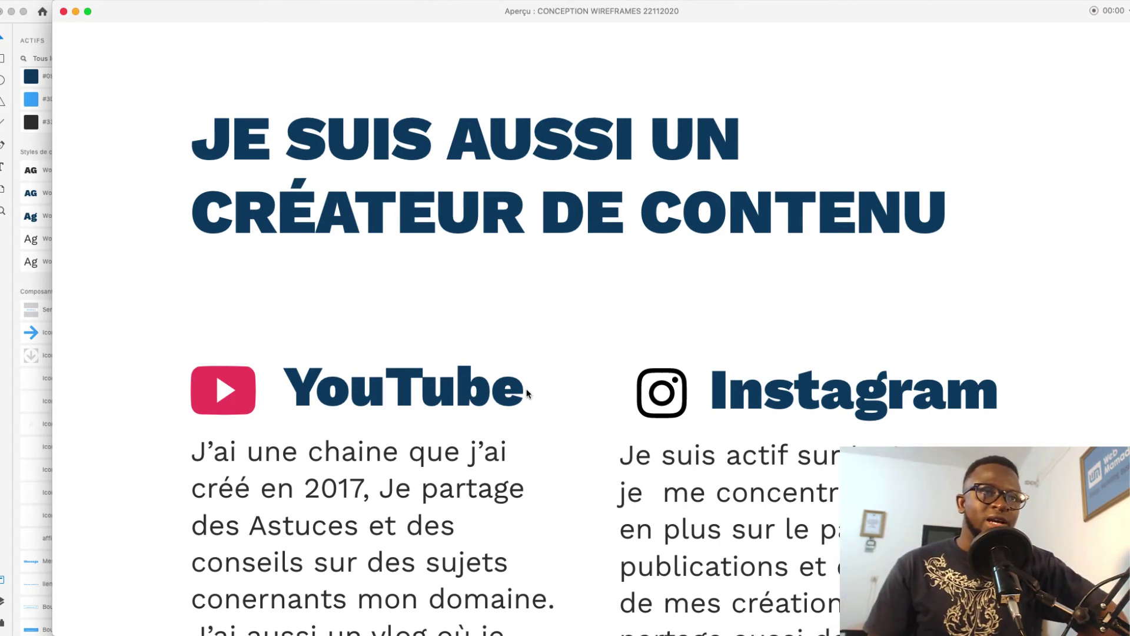
pyautogui.scroll(-1, 530, 393)
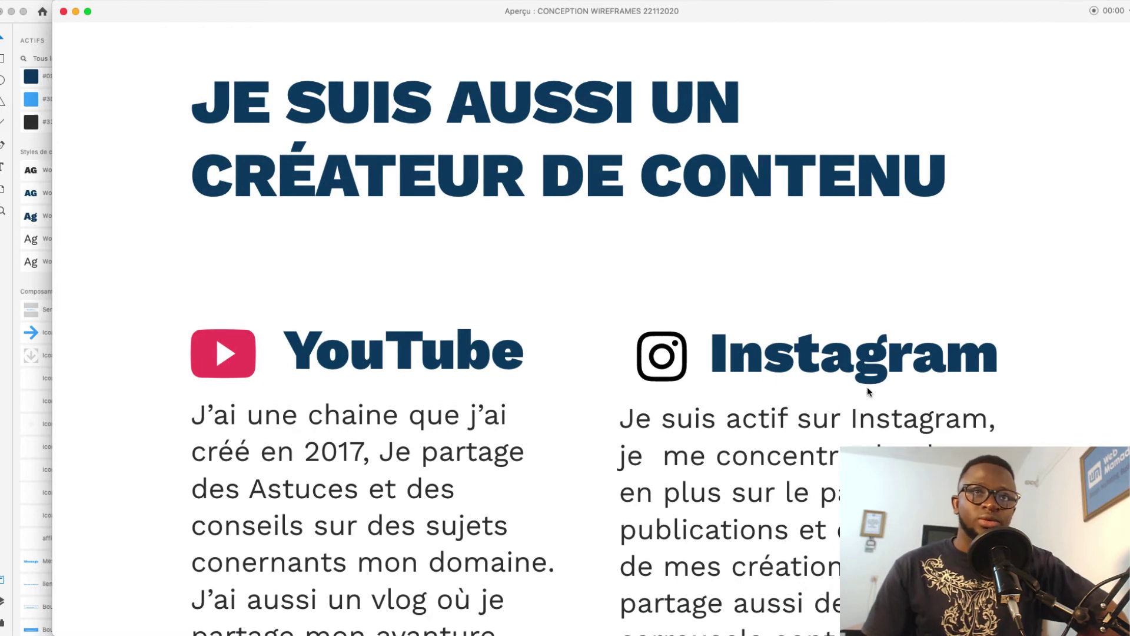
pyautogui.scroll(-5, 870, 388)
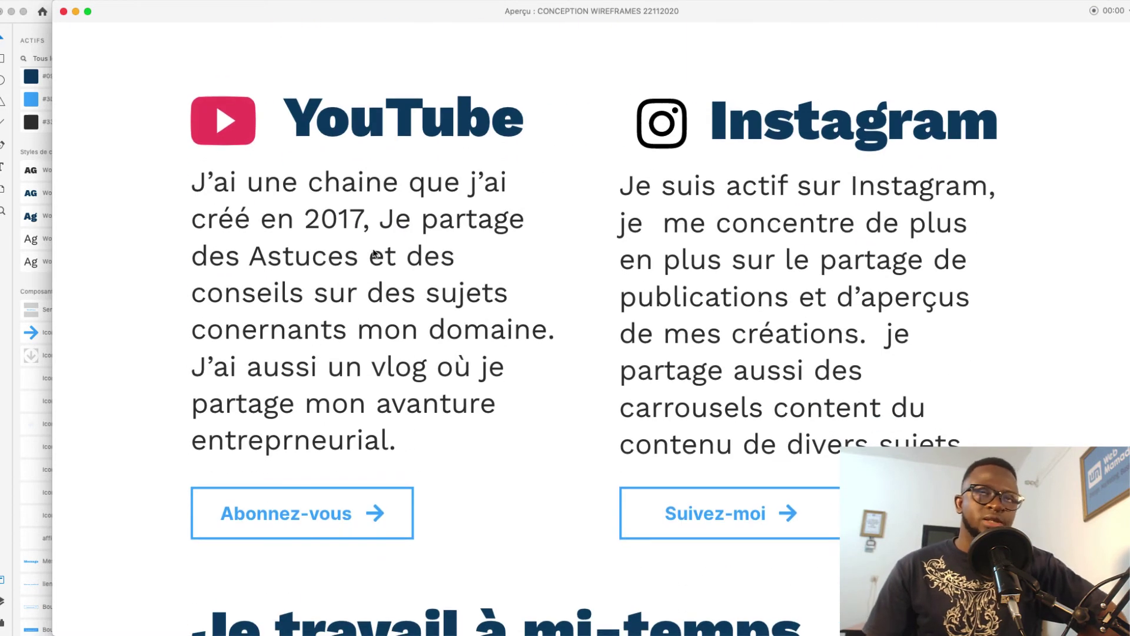
pyautogui.scroll(-3, 393, 328)
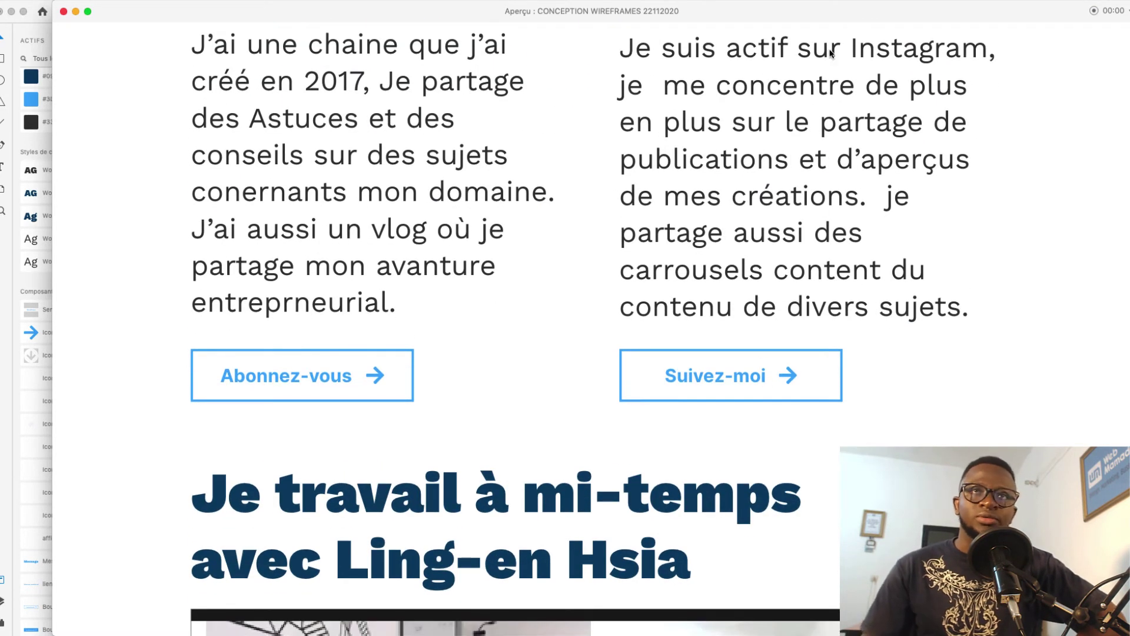
# Examine the part-time work section with its video-call picture and two text columns, down to the "Découvre ici" button and the "TRAVAILLONS ENSEMBLE" footer.
pyautogui.scroll(-6, 766, 383)
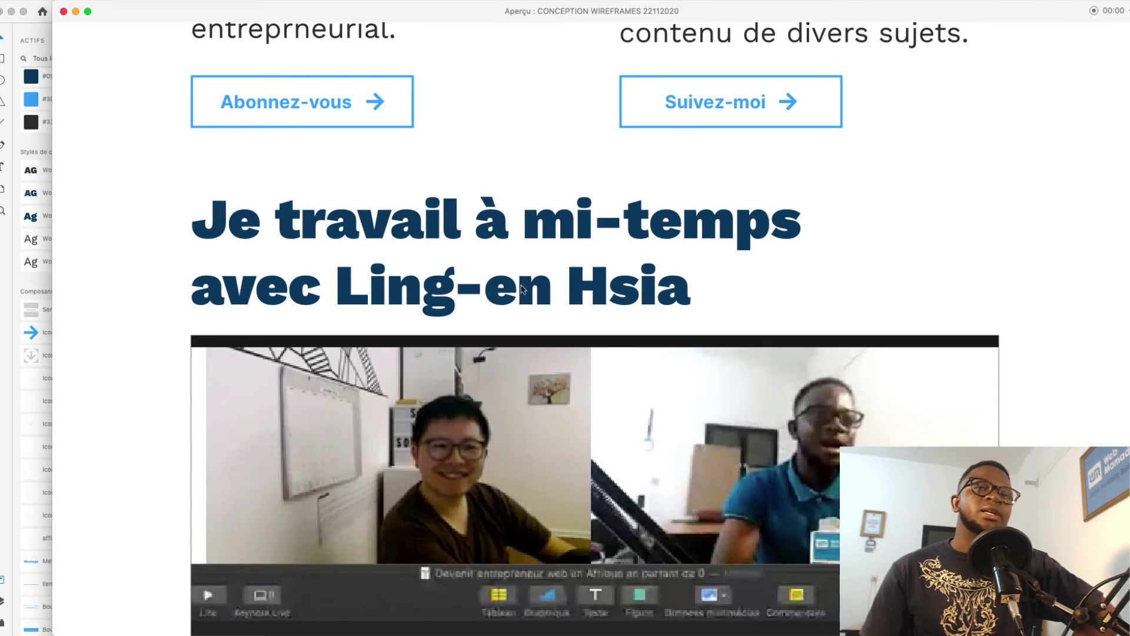
pyautogui.scroll(-6, 643, 266)
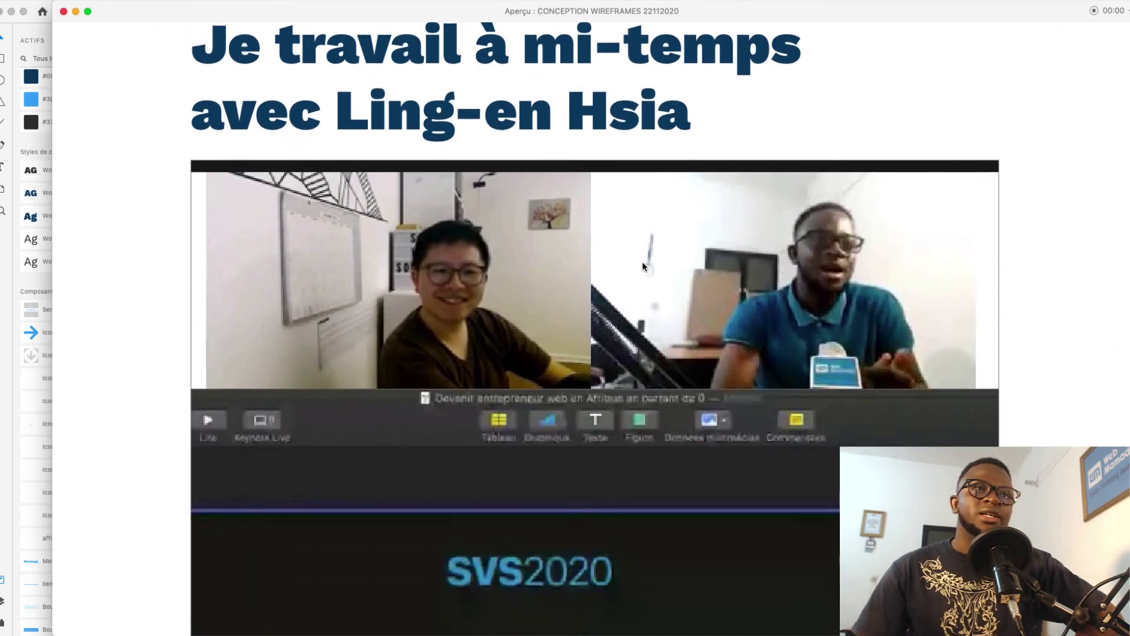
pyautogui.scroll(-4, 643, 266)
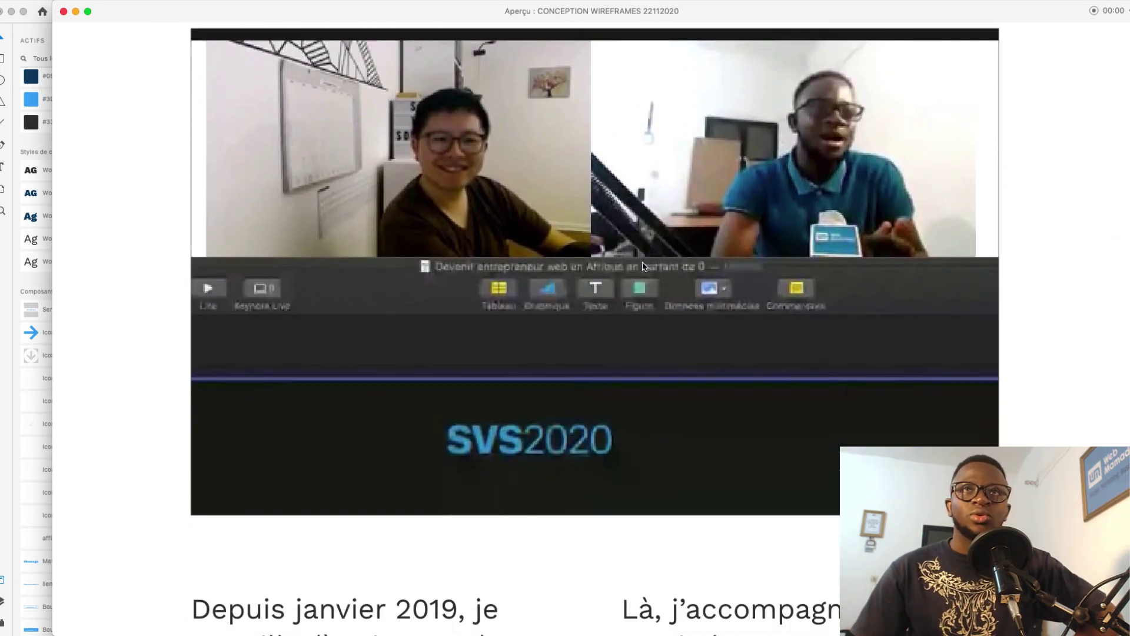
pyautogui.scroll(6, 643, 266)
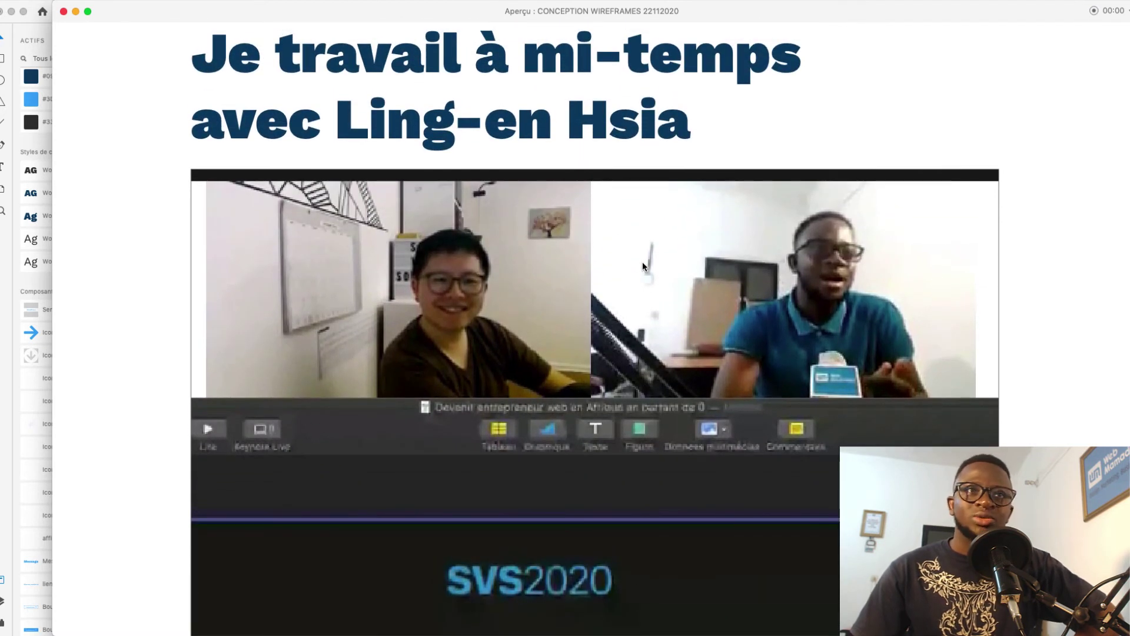
pyautogui.scroll(-10, 643, 266)
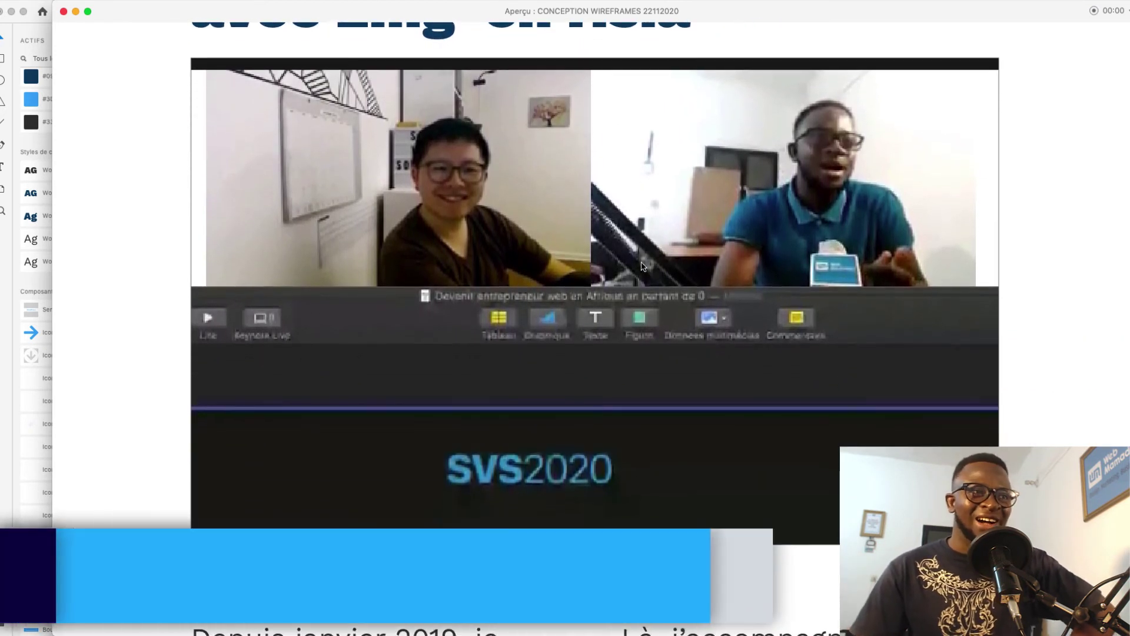
pyautogui.scroll(2, 638, 270)
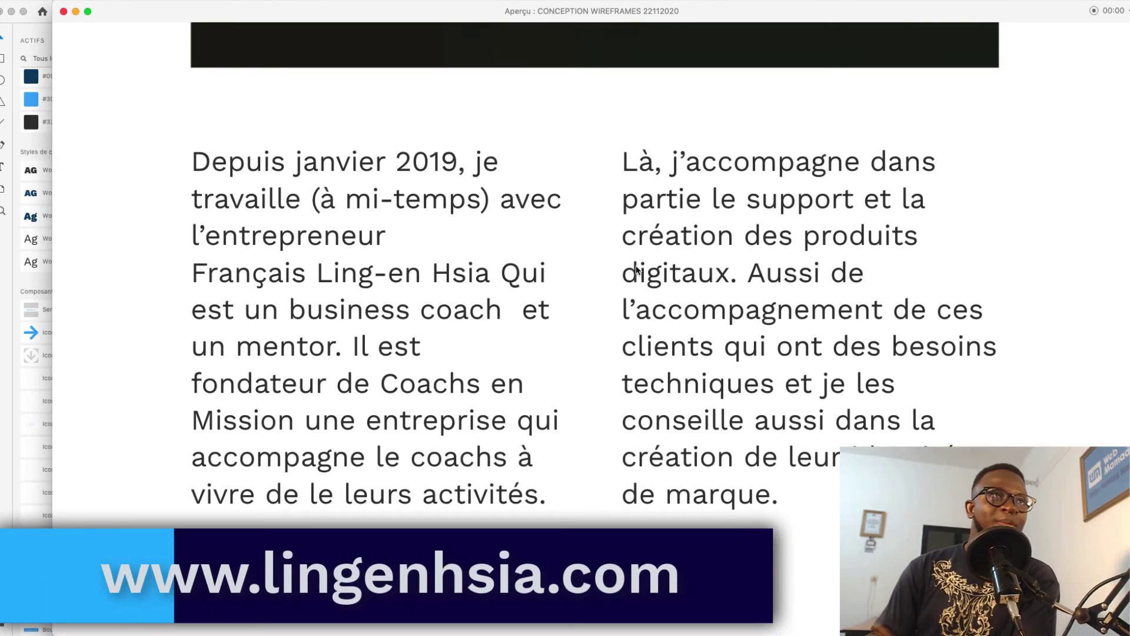
pyautogui.scroll(-1, 651, 234)
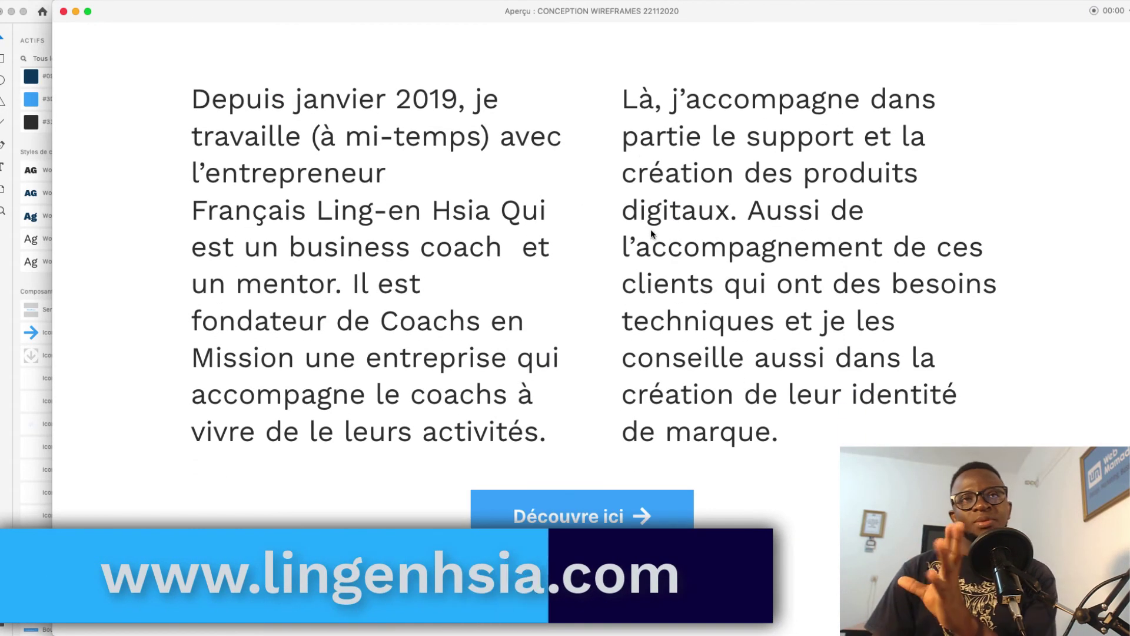
pyautogui.scroll(-1, 748, 239)
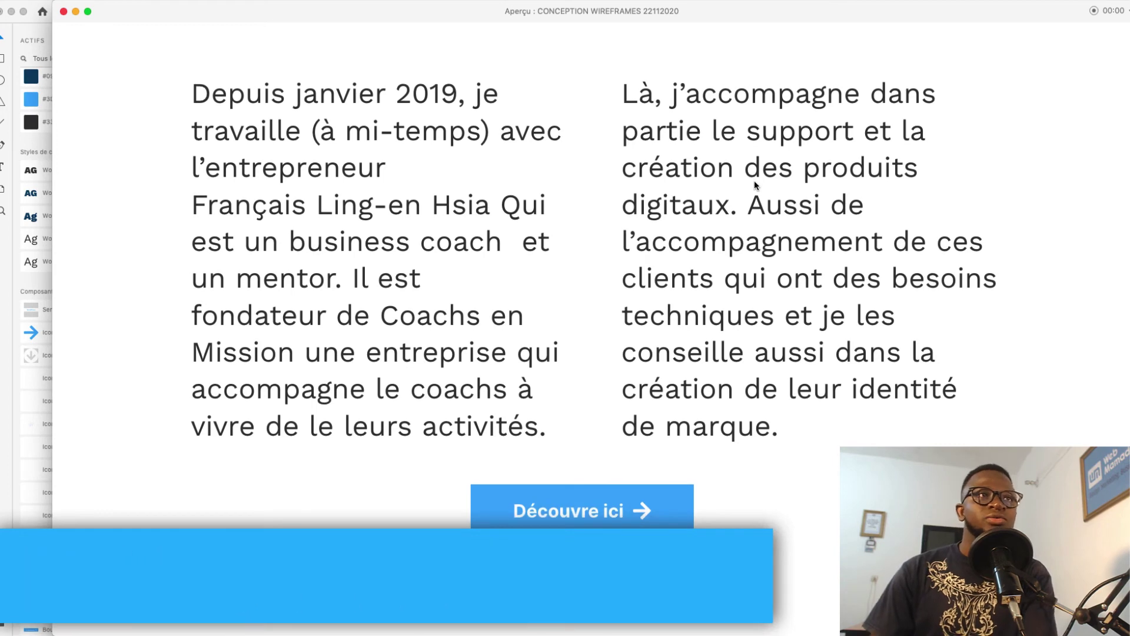
pyautogui.scroll(-7, 745, 237)
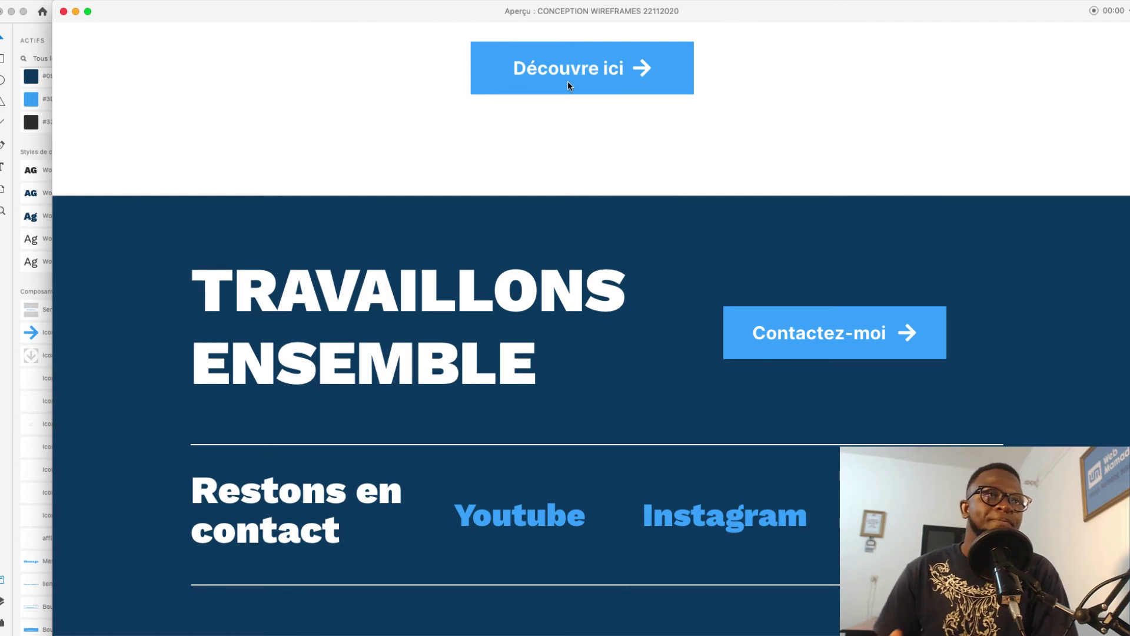
pyautogui.scroll(-6, 591, 265)
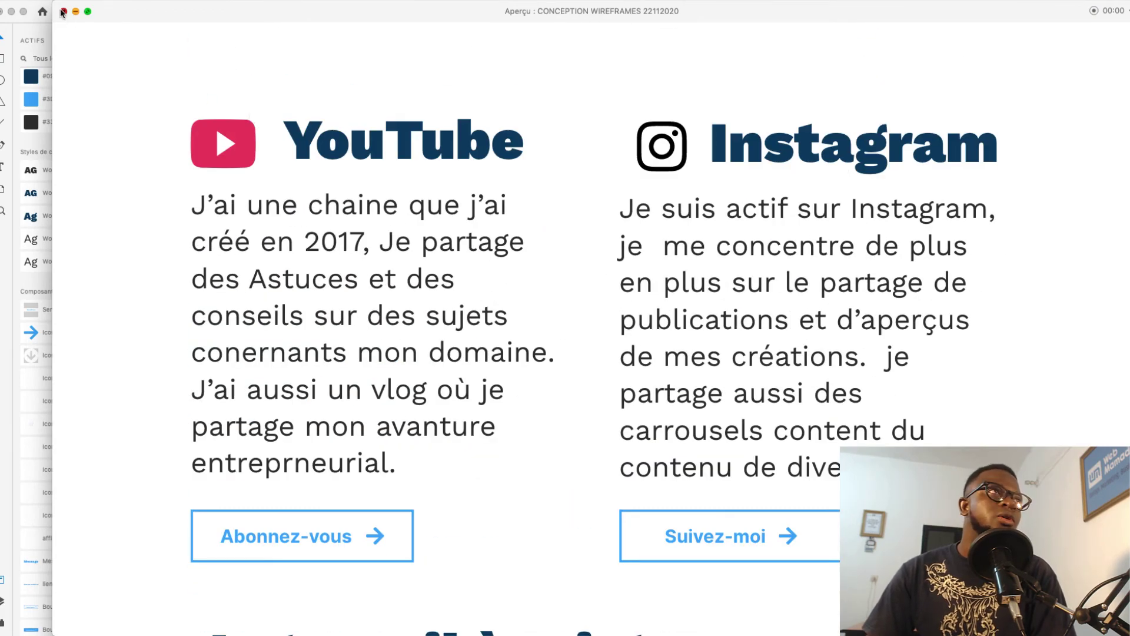
# Back in the design view, shorten the À propos artboard to the lower edge of the dark blue footer and save the document.
pyautogui.click(63, 11)
pyautogui.scroll(-20, 555, 346)
pyautogui.scroll(-8, 555, 346)
pyautogui.scroll(3, 555, 346)
pyautogui.scroll(-2, 554, 345)
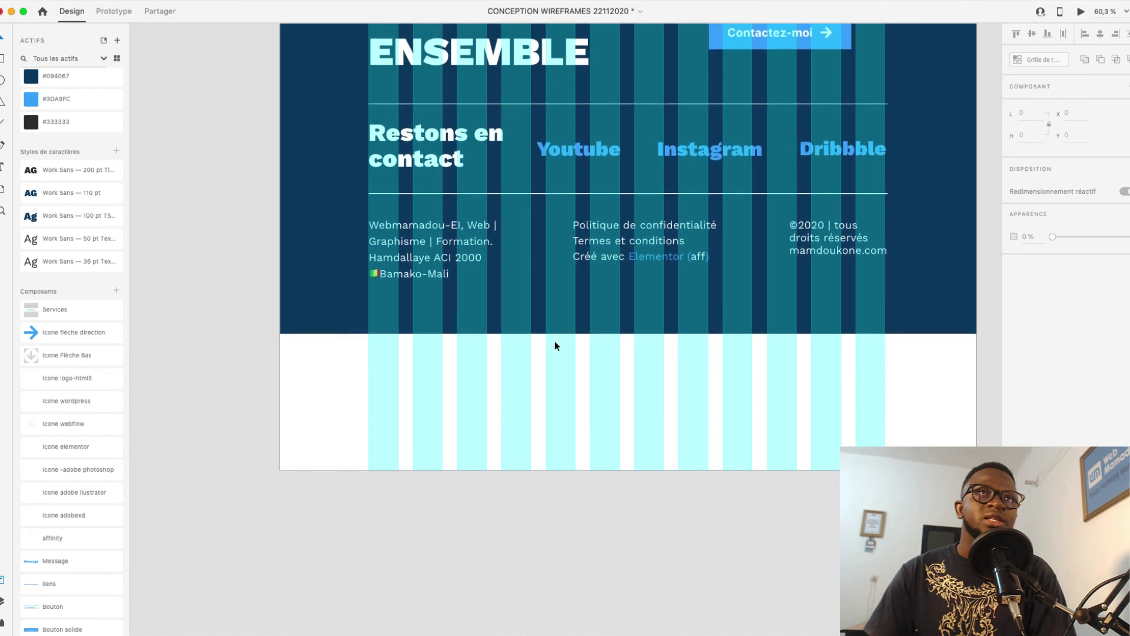
pyautogui.click(541, 380)
pyautogui.moveTo(629, 469); pyautogui.dragTo(622, 337)
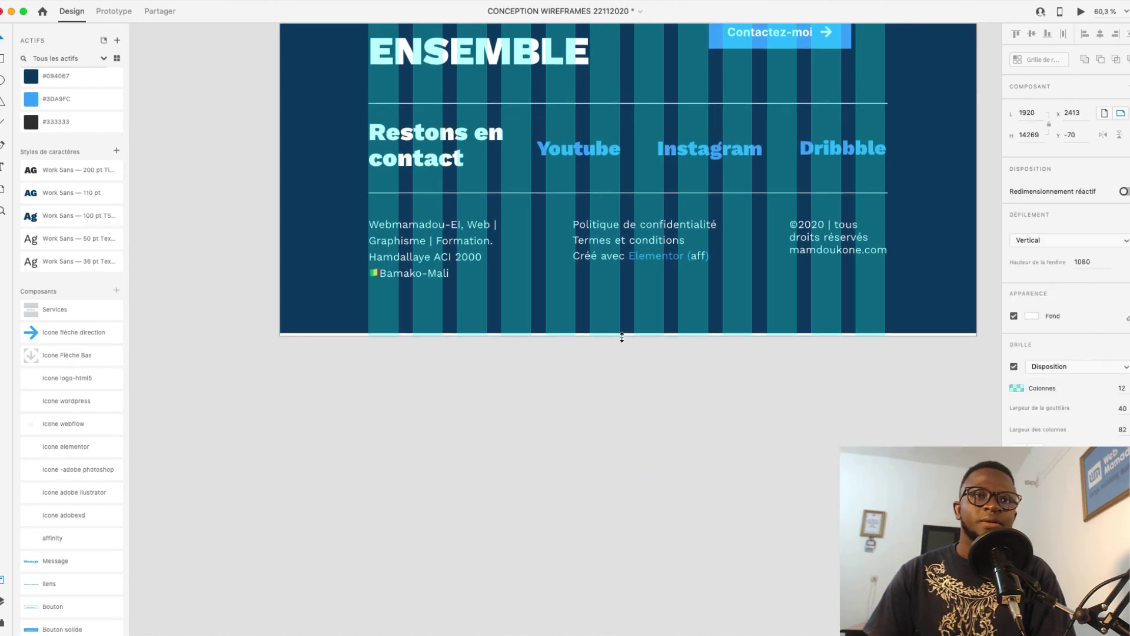
pyautogui.click(632, 356)
pyautogui.scroll(1, 632, 356)
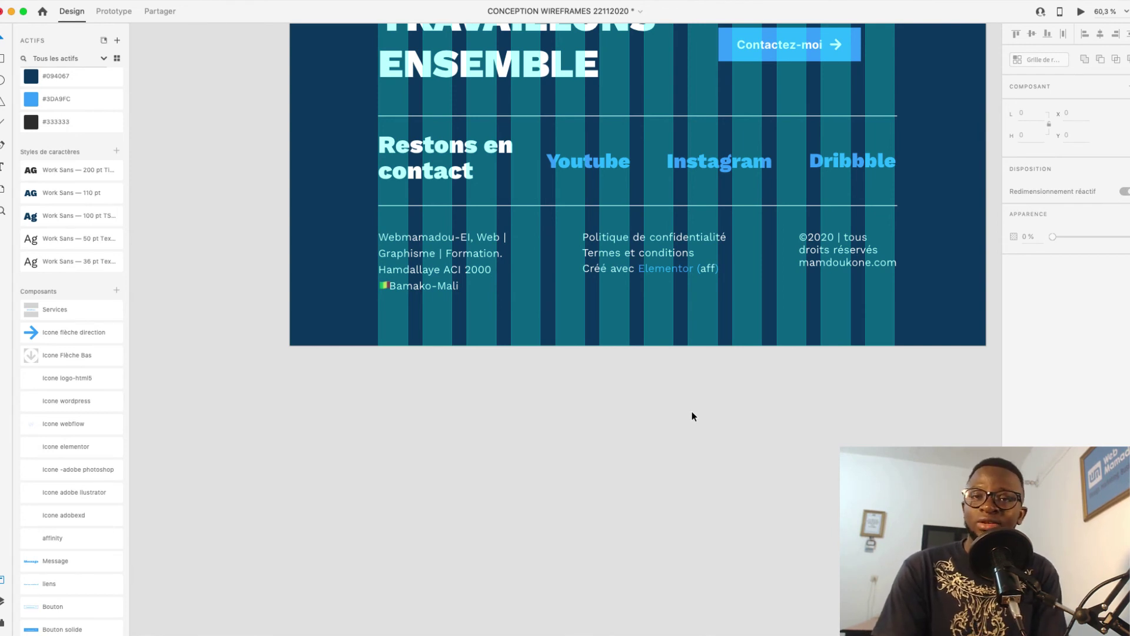
pyautogui.press('super+s')
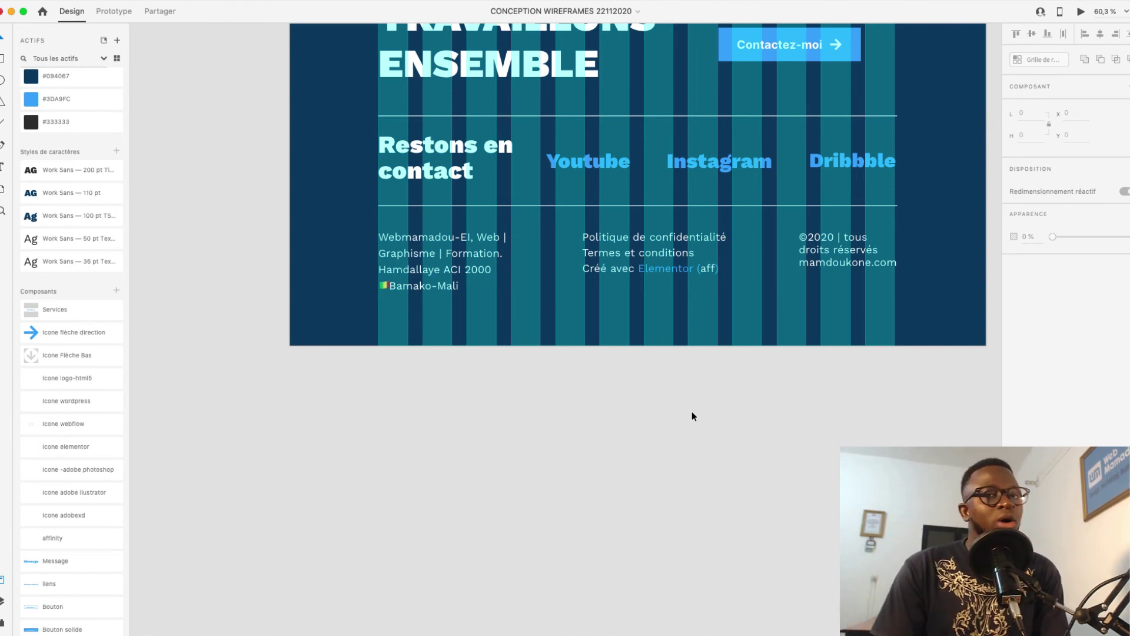